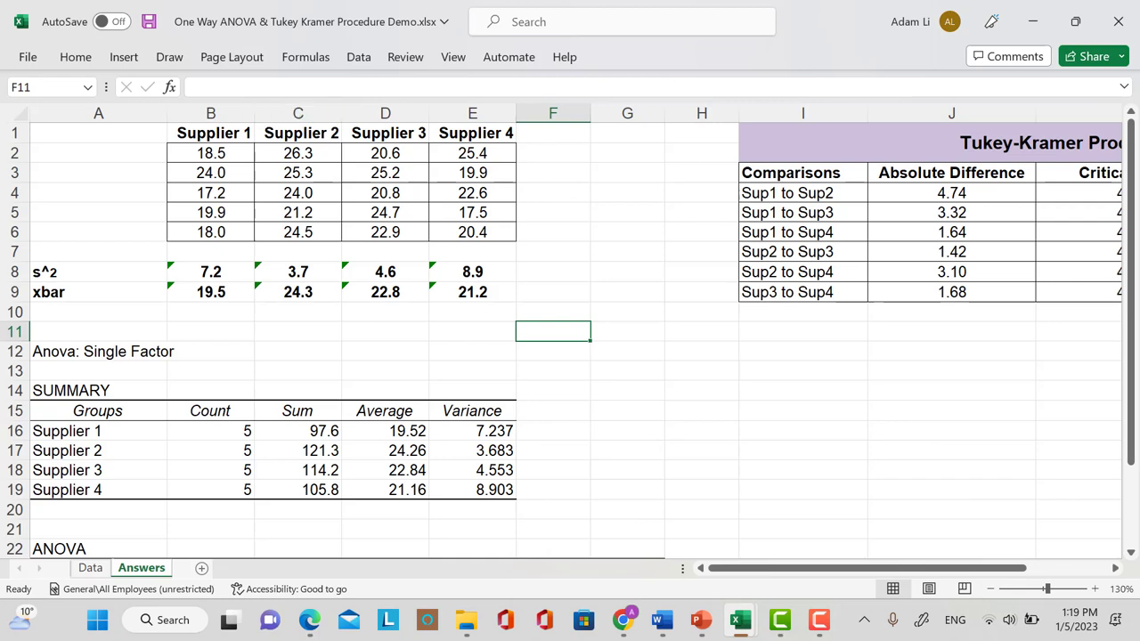
# Open the Data worksheet containing the four suppliers' values and the empty Tukey-Kramer table
pyautogui.click(90, 567)
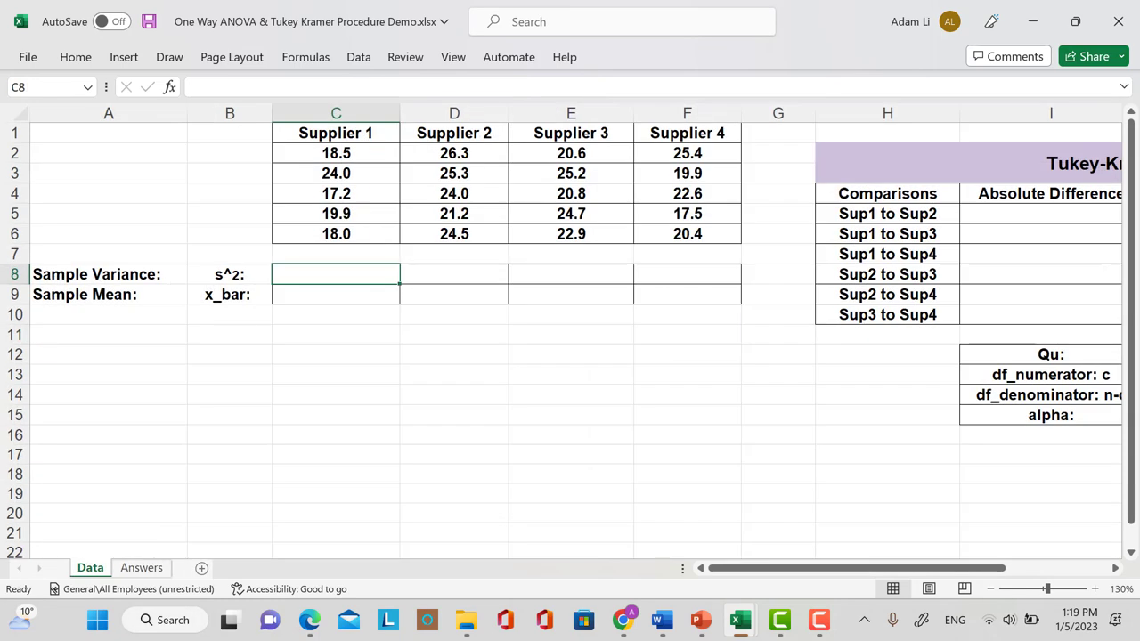
pyautogui.moveTo(857, 567)
pyautogui.mouseDown()
pyautogui.moveTo(936, 568)
pyautogui.moveTo(846, 567)
pyautogui.mouseUp()
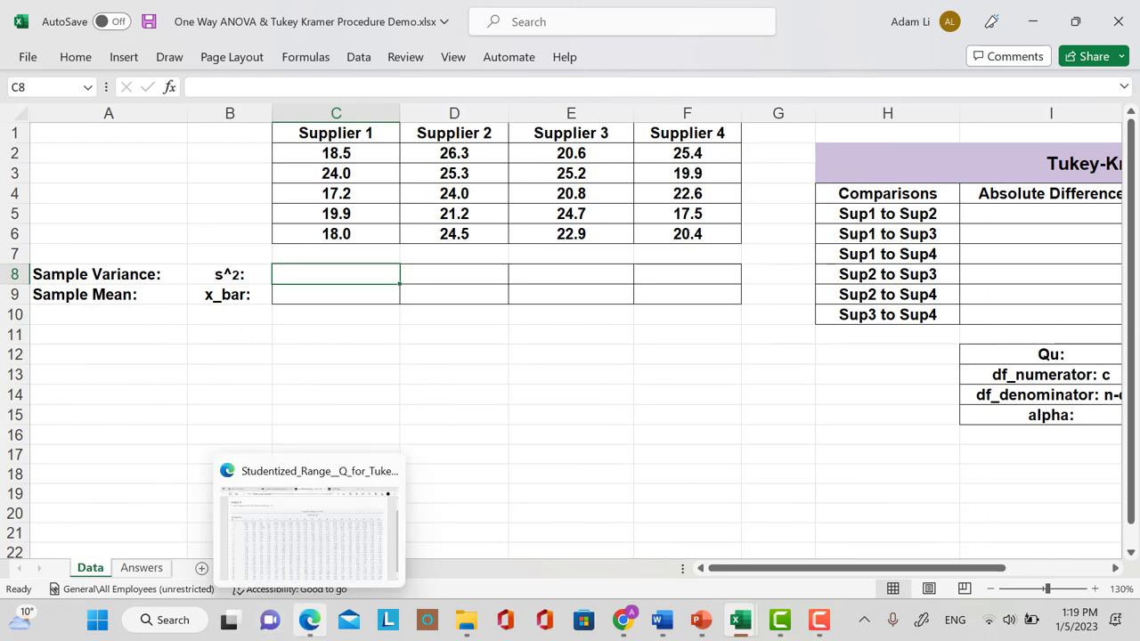
# Switch to Edge and open the Lecture Video/PPT section of the MA321 course from the Q Table page
pyautogui.click(309, 620)
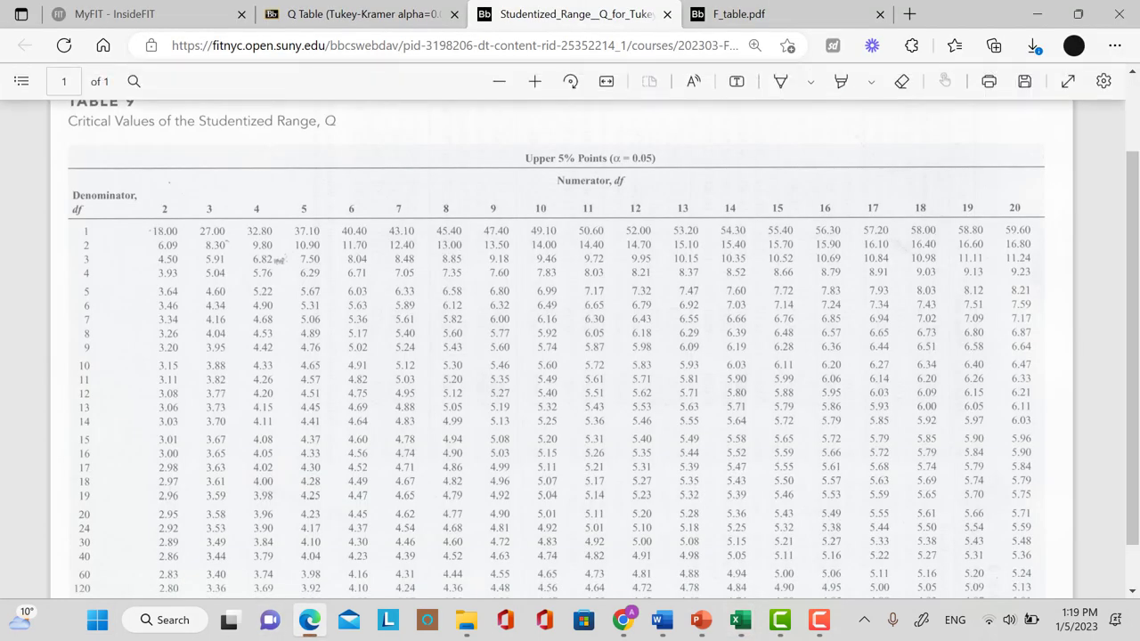
pyautogui.click(356, 14)
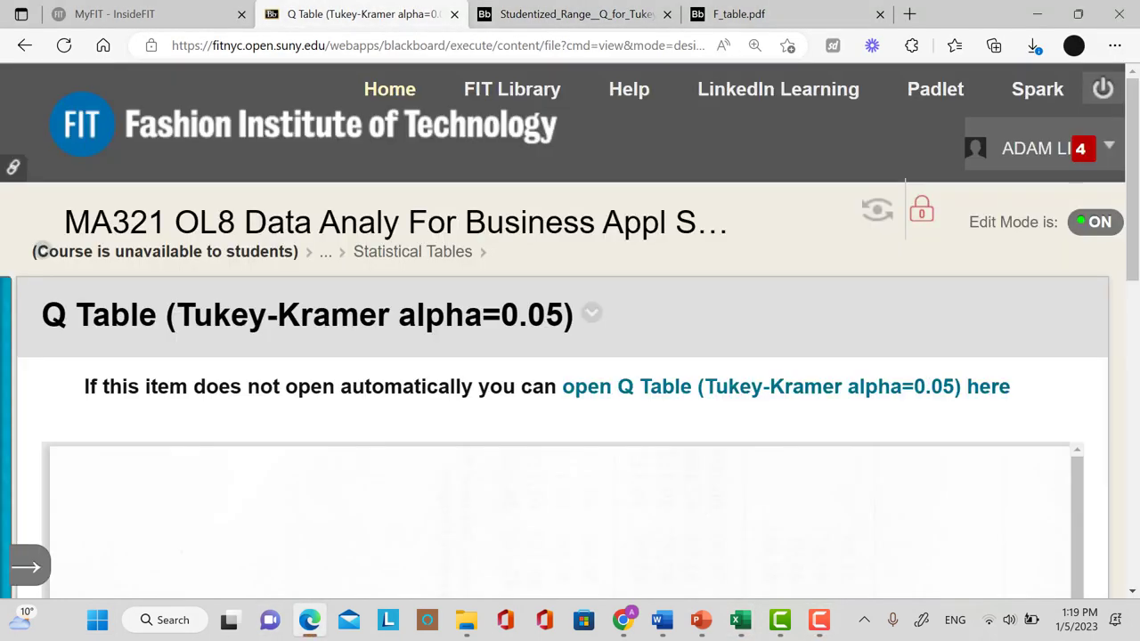
pyautogui.click(25, 566)
pyautogui.scroll(-3, 141, 501)
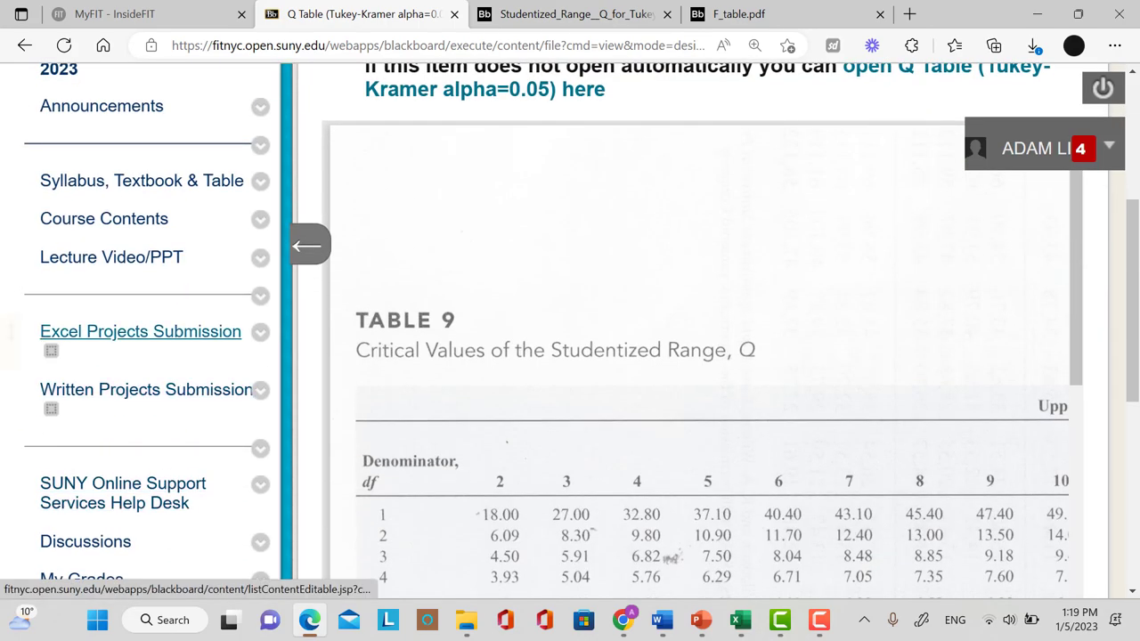
pyautogui.click(110, 257)
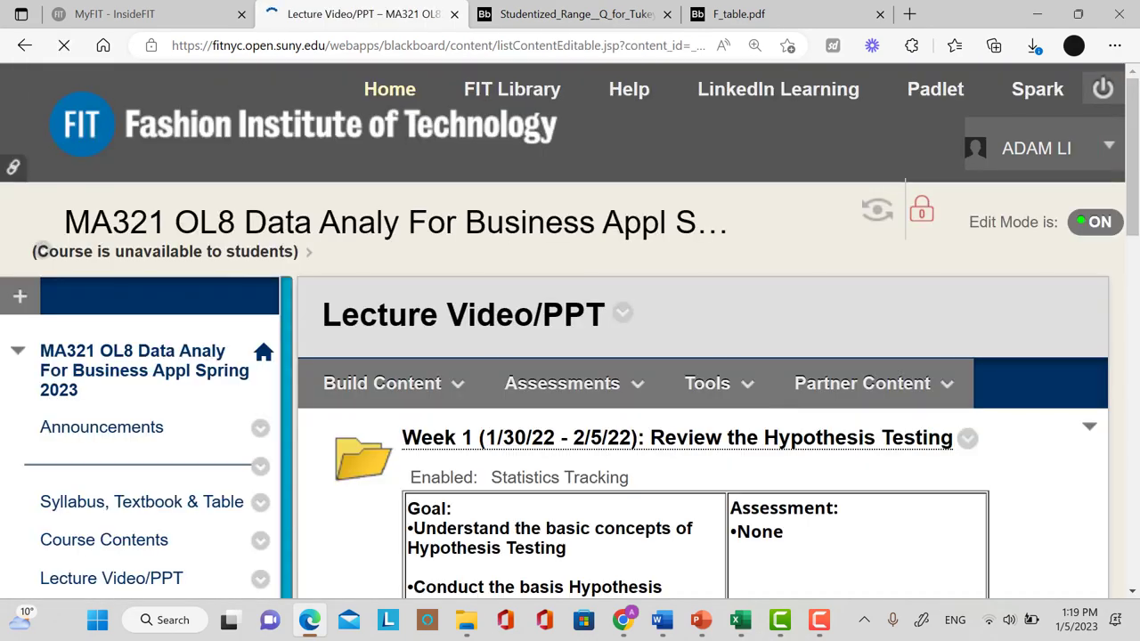
# Open the Week 3 ANOVA & Tukey Kramer Procedure folder and locate the One Way ANOVA & Tukey Kramer Procedure Demo item
pyautogui.scroll(-3, 569, 330)
pyautogui.scroll(-4, 570, 330)
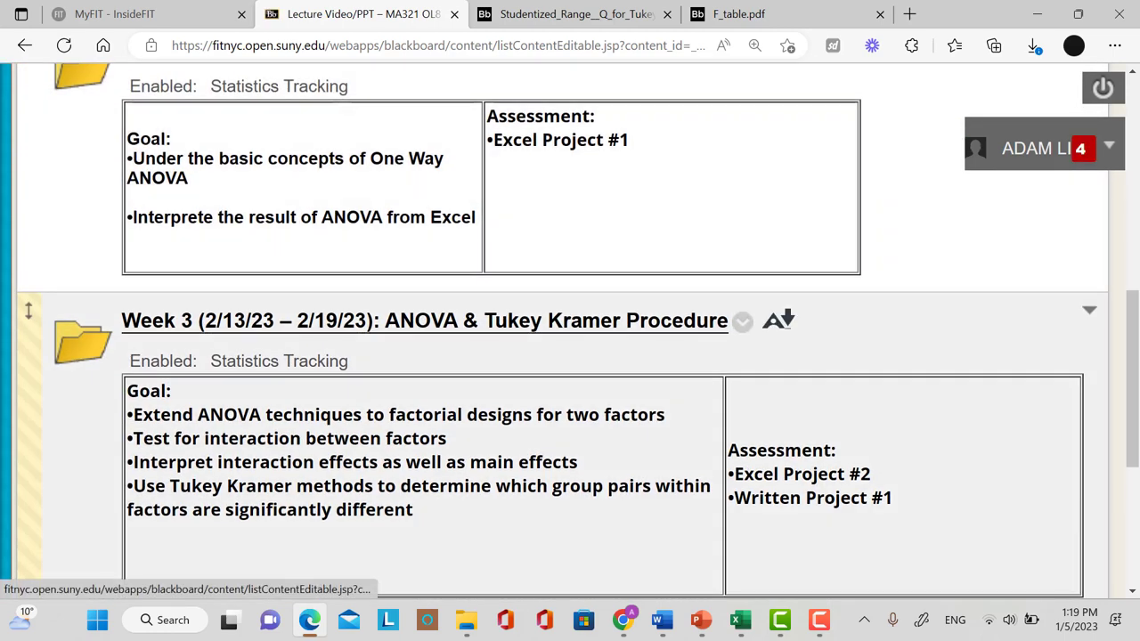
pyautogui.click(424, 320)
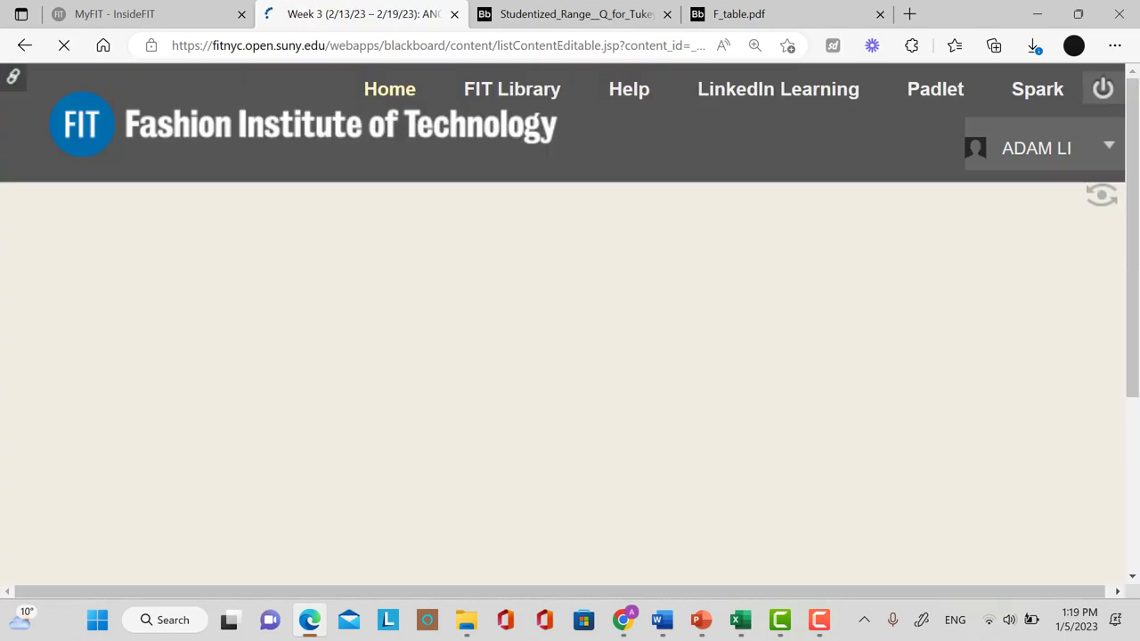
pyautogui.scroll(-9, 570, 330)
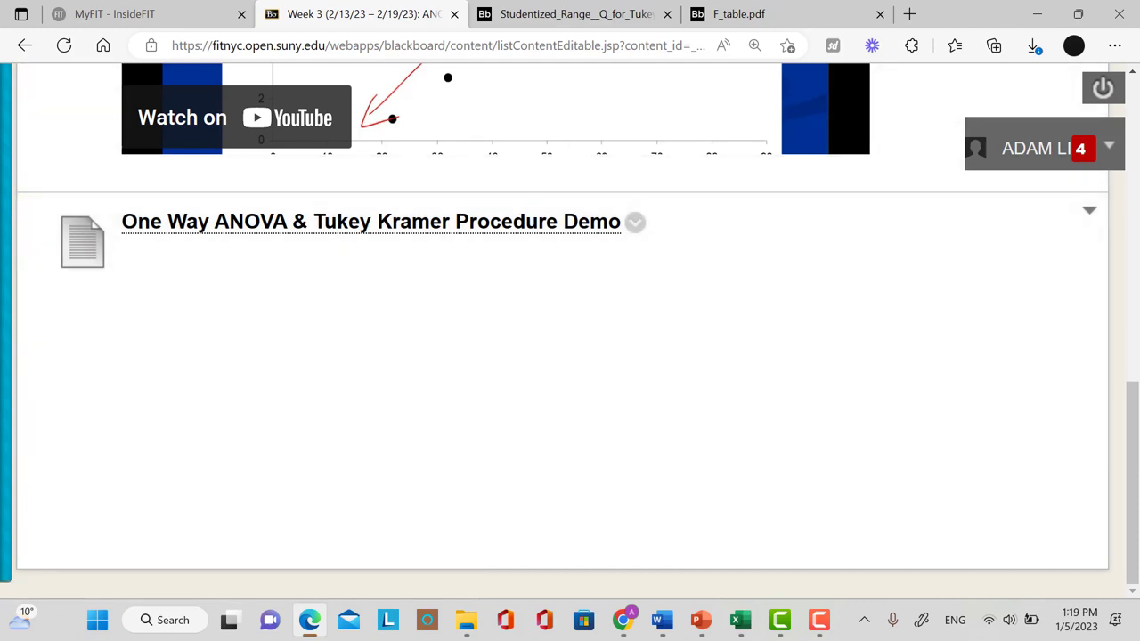
# Switch back to the Excel workbook and enter the label "Quantity of Textile produced:" in cell A2 of the Data sheet
pyautogui.moveTo(740, 620)
pyautogui.click(637, 525)
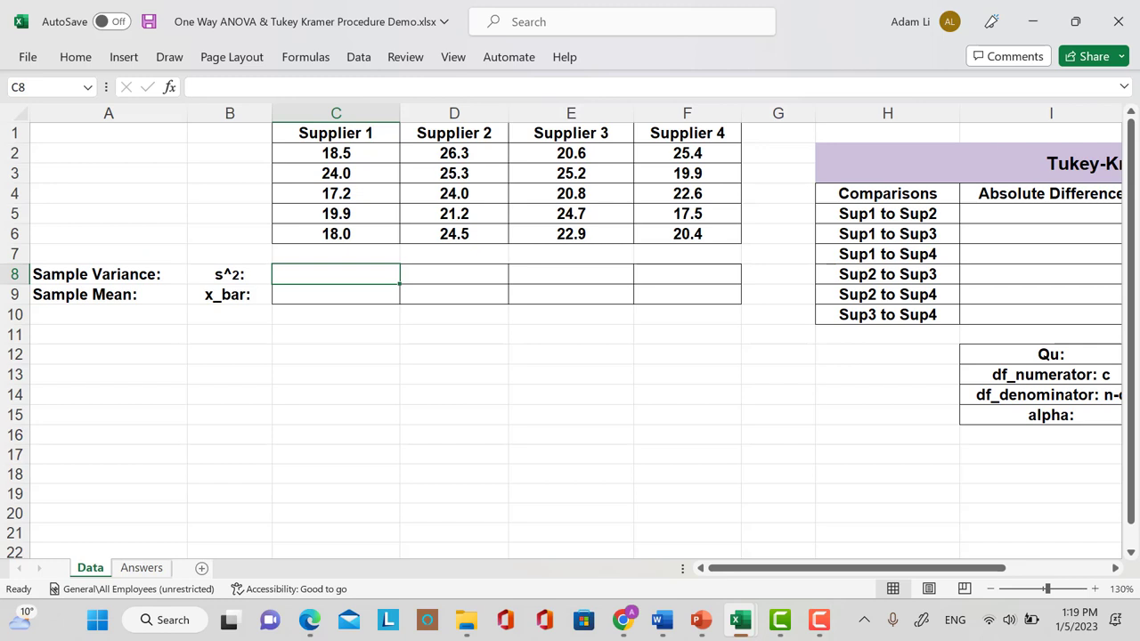
pyautogui.press('F10')
pyautogui.click(229, 153)
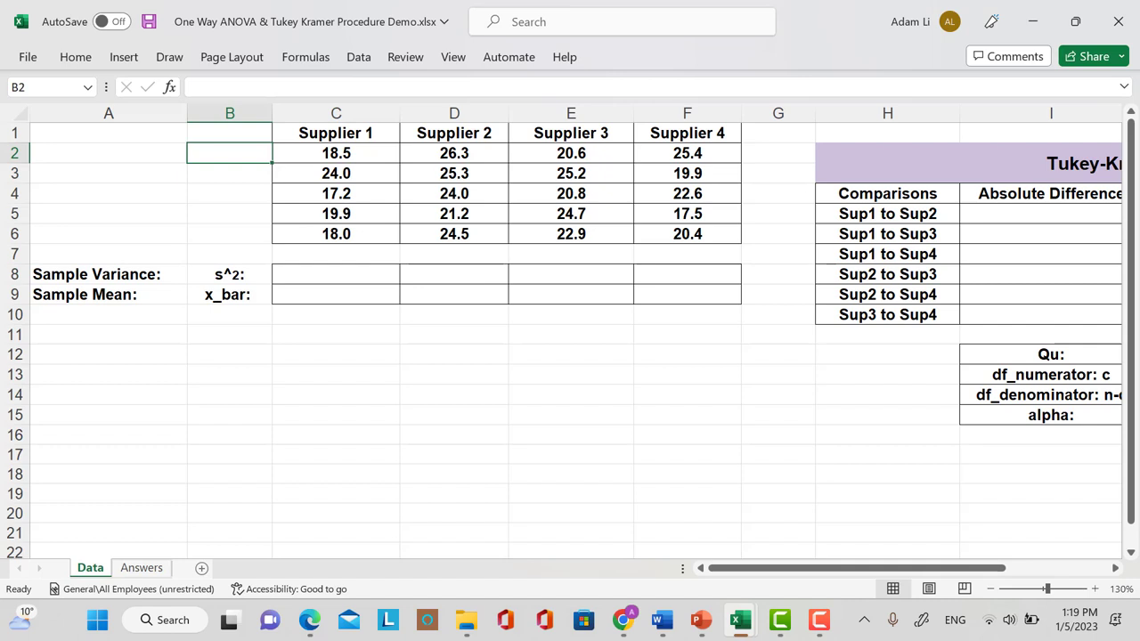
pyautogui.press('F2')
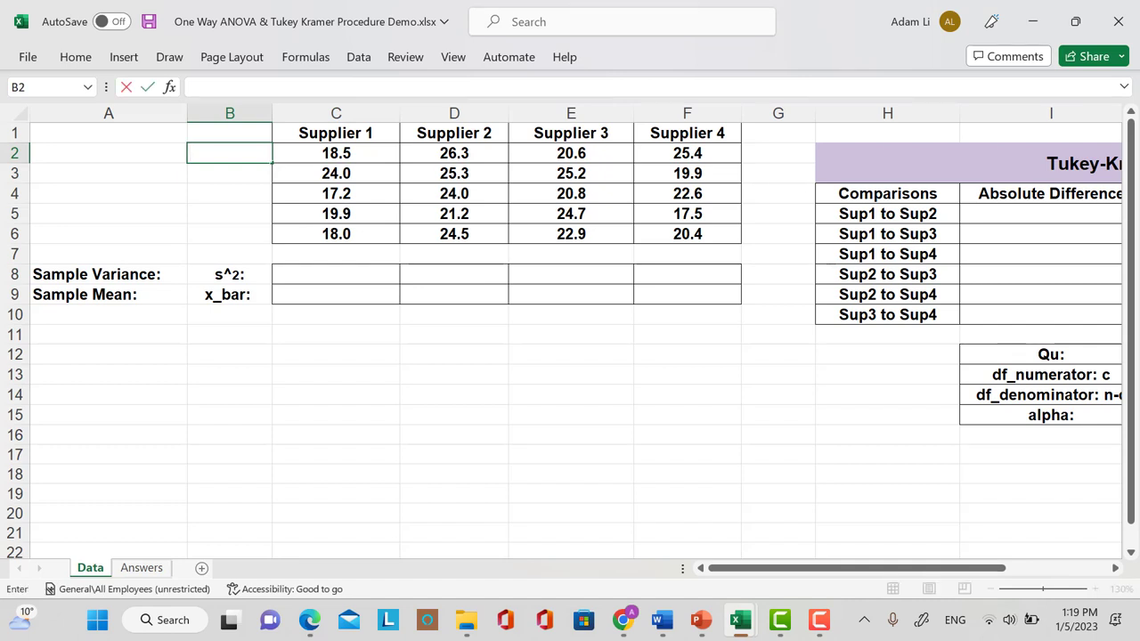
pyautogui.click(108, 153)
pyautogui.write('Quantiti')
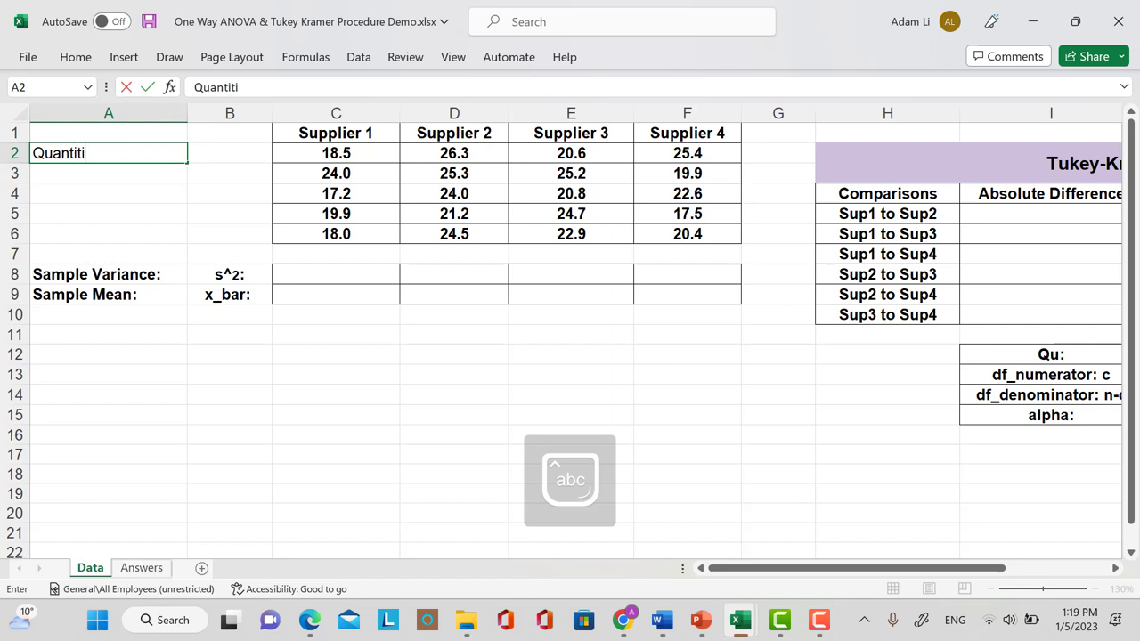
pyautogui.press('BackSpace')
pyautogui.write('y of Textil')
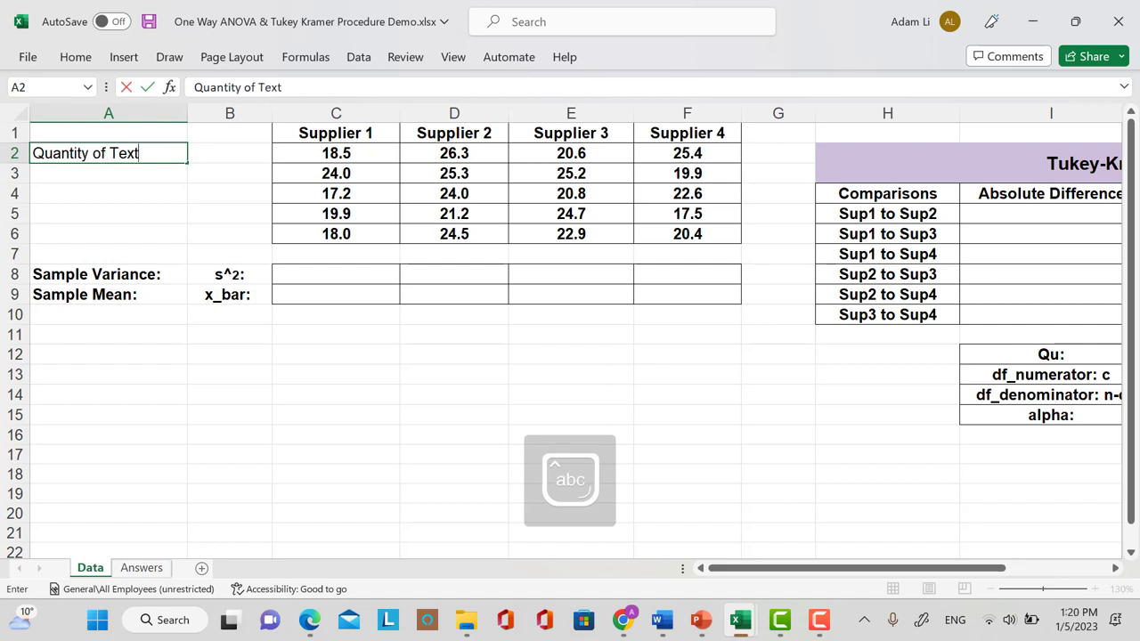
pyautogui.write('e prod')
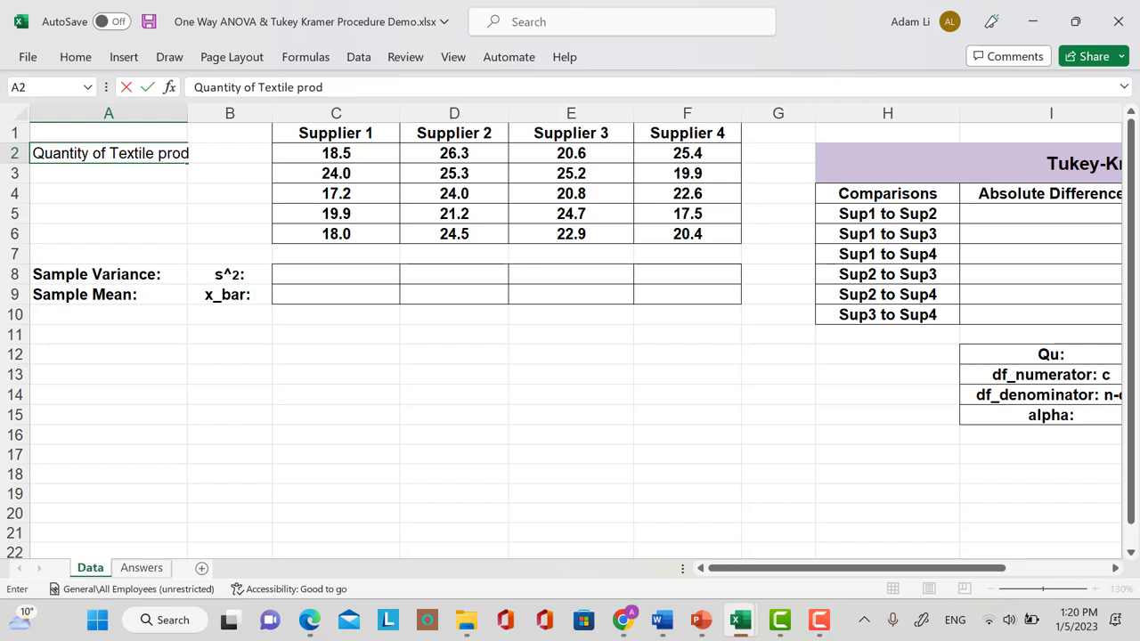
pyautogui.write('uced:')
pyautogui.click(335, 274)
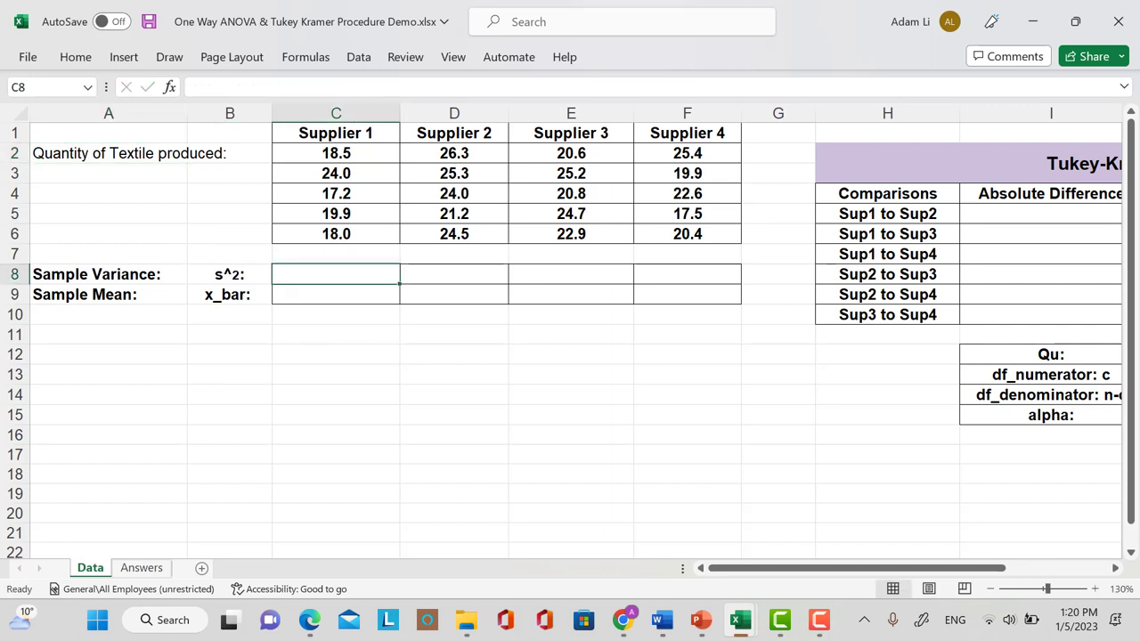
pyautogui.write('=')
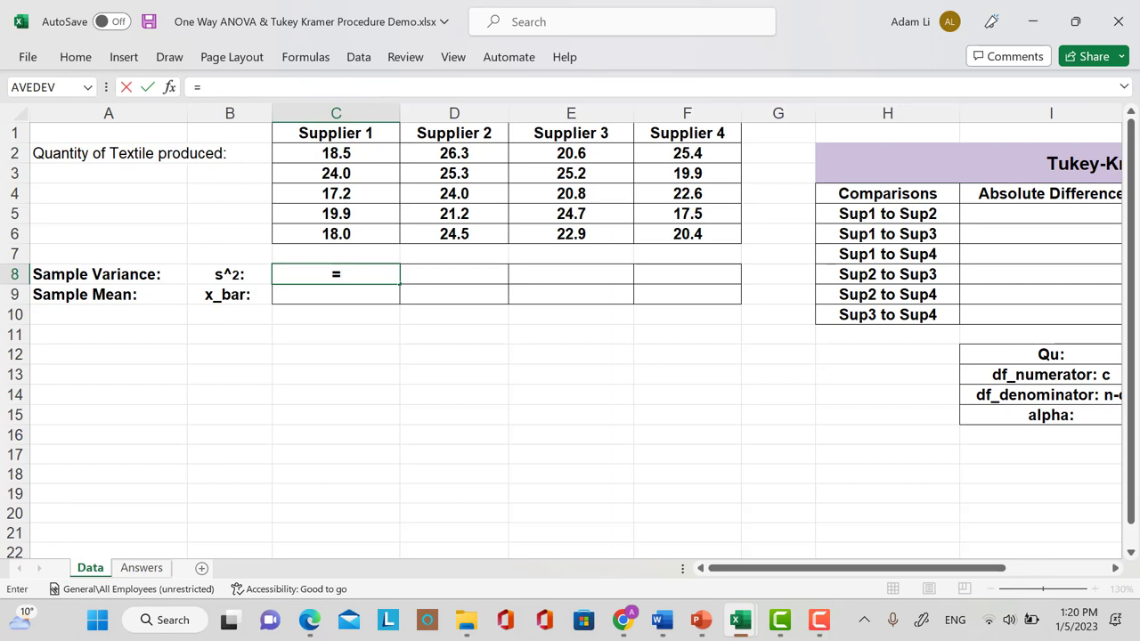
pyautogui.write('st')
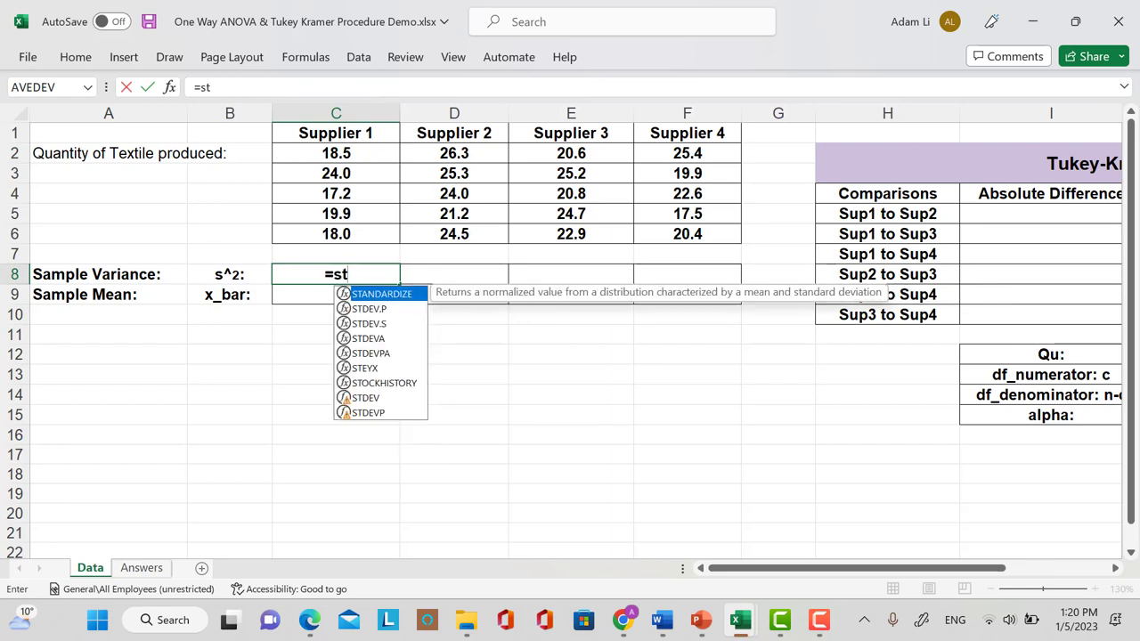
pyautogui.press('BackSpace')
pyautogui.press('BackSpace')
pyautogui.press('BackSpace')
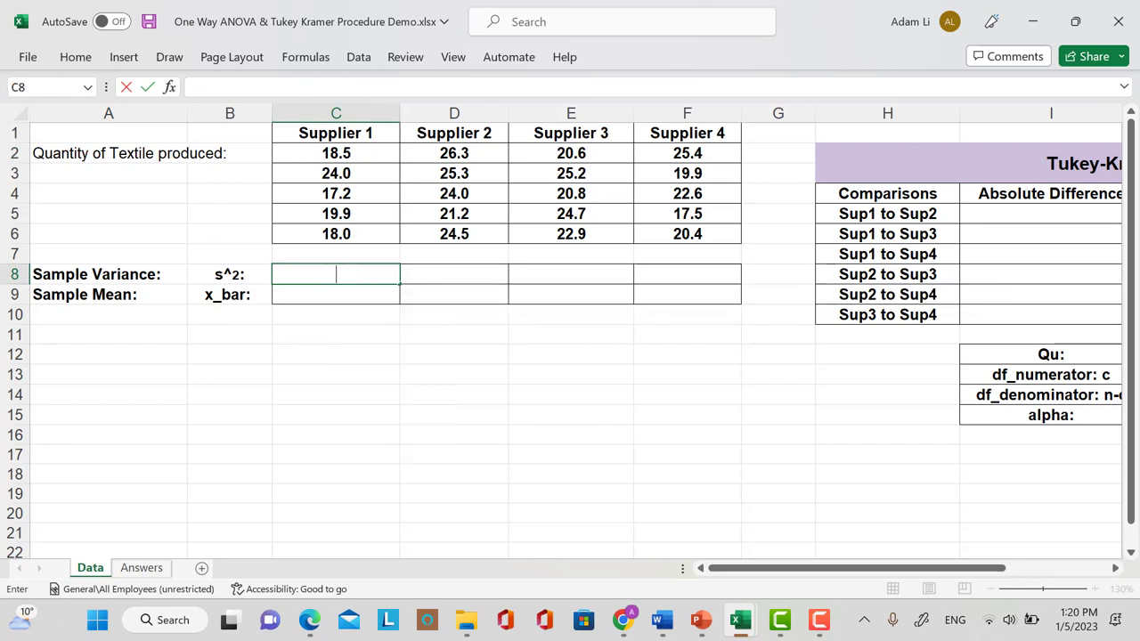
# Calculate Supplier 1's sample variance in cell C8 with the formula =VAR.S(C2:C6)
pyautogui.write('=var')
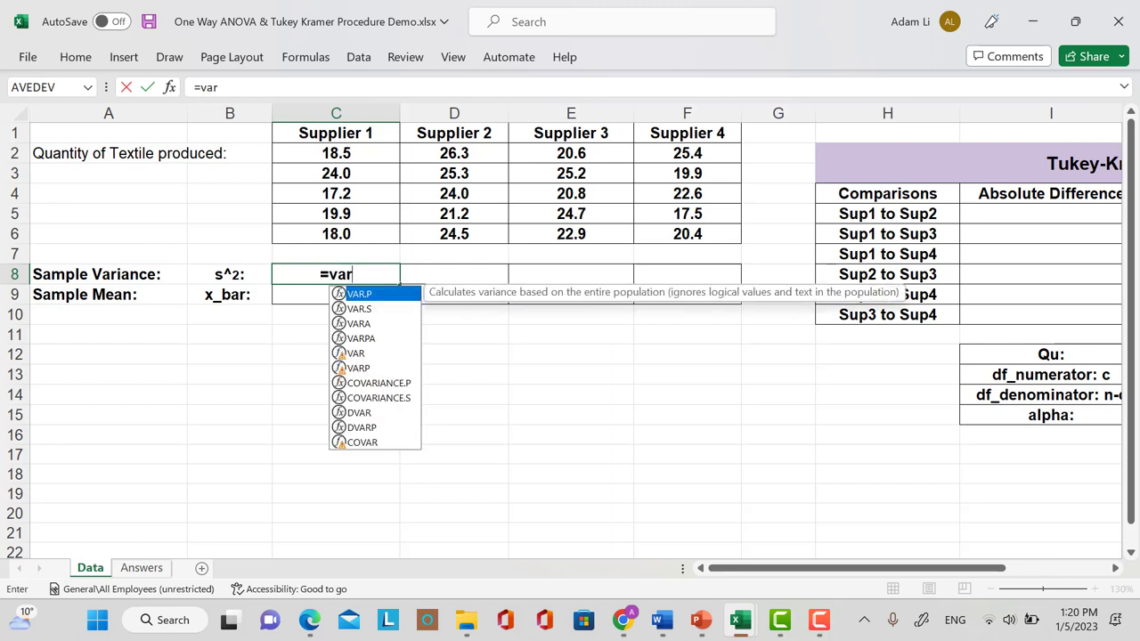
pyautogui.write('.s')
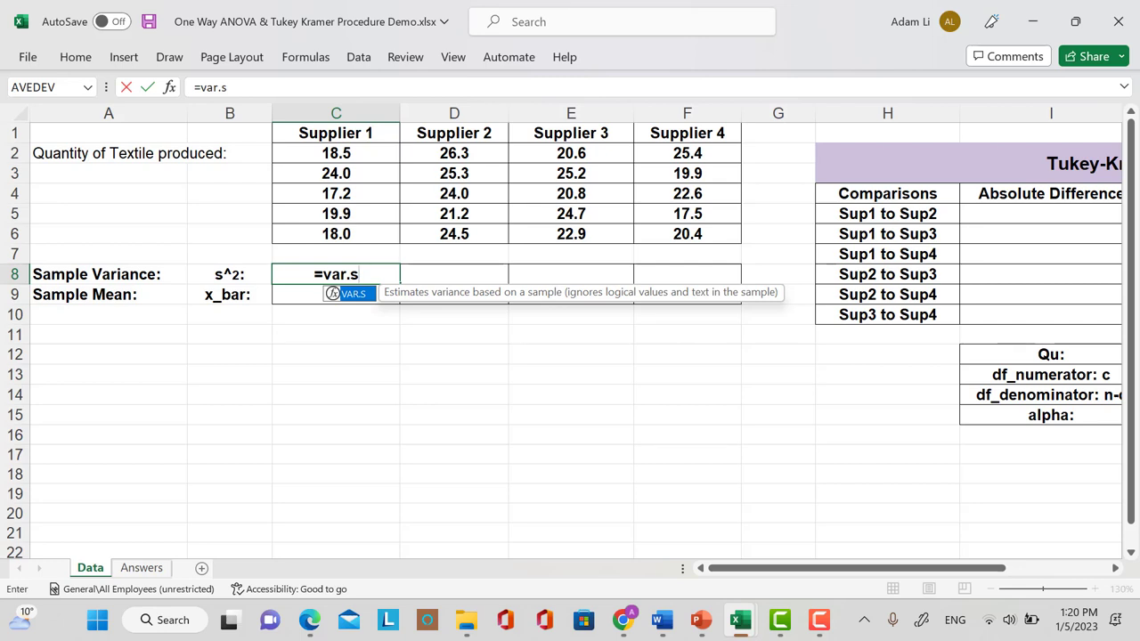
pyautogui.write('(')
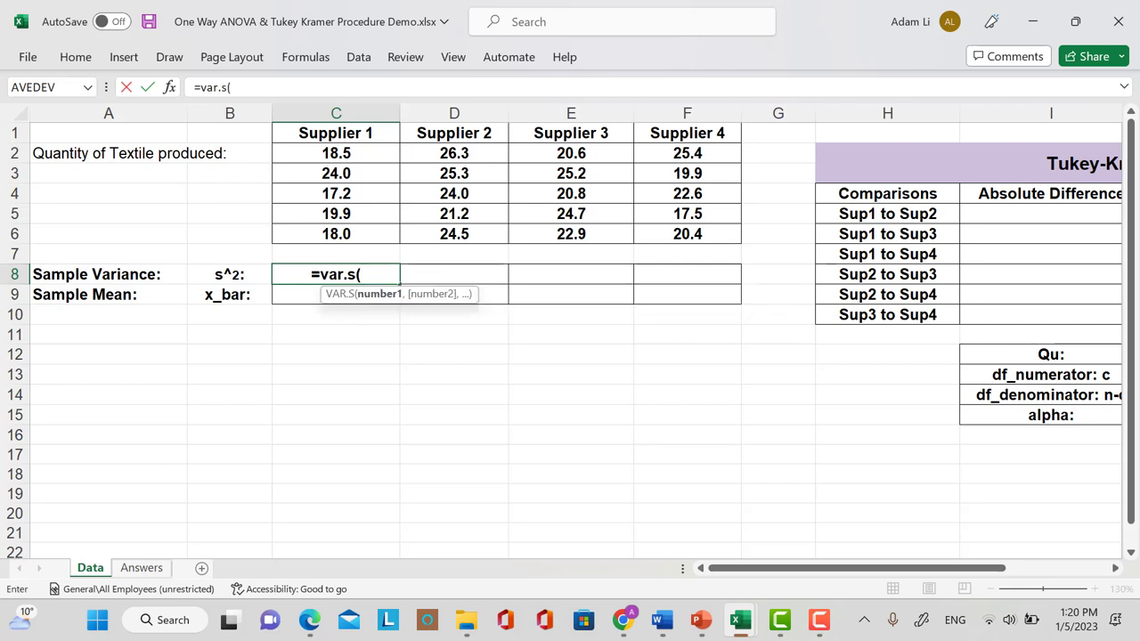
pyautogui.click(335, 153)
pyautogui.moveTo(336, 153); pyautogui.dragTo(336, 233)
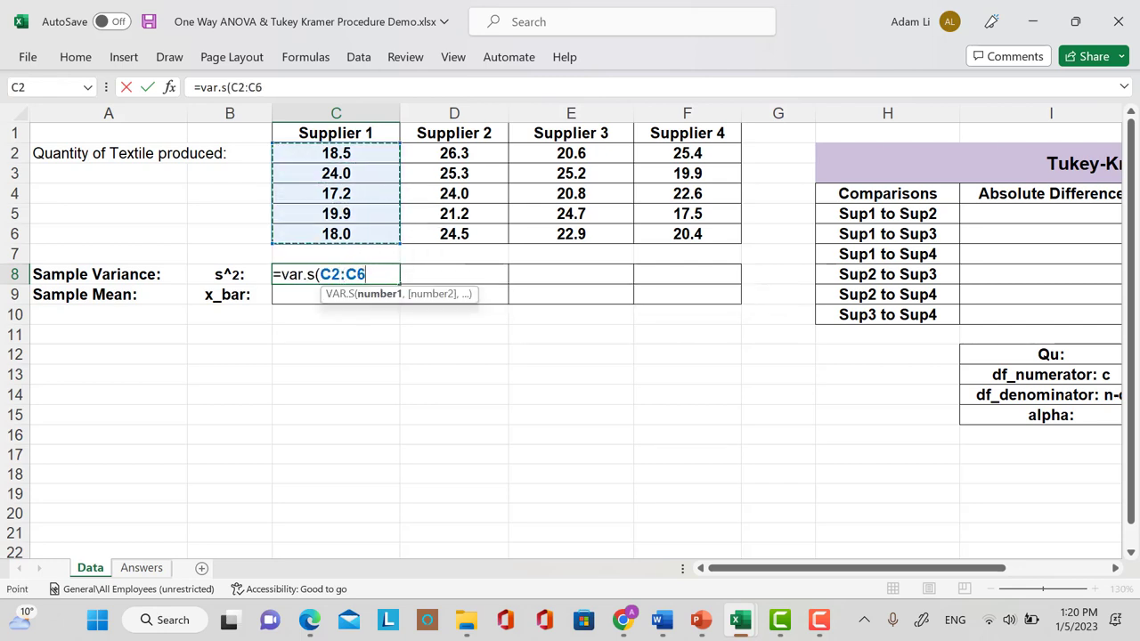
pyautogui.write(')')
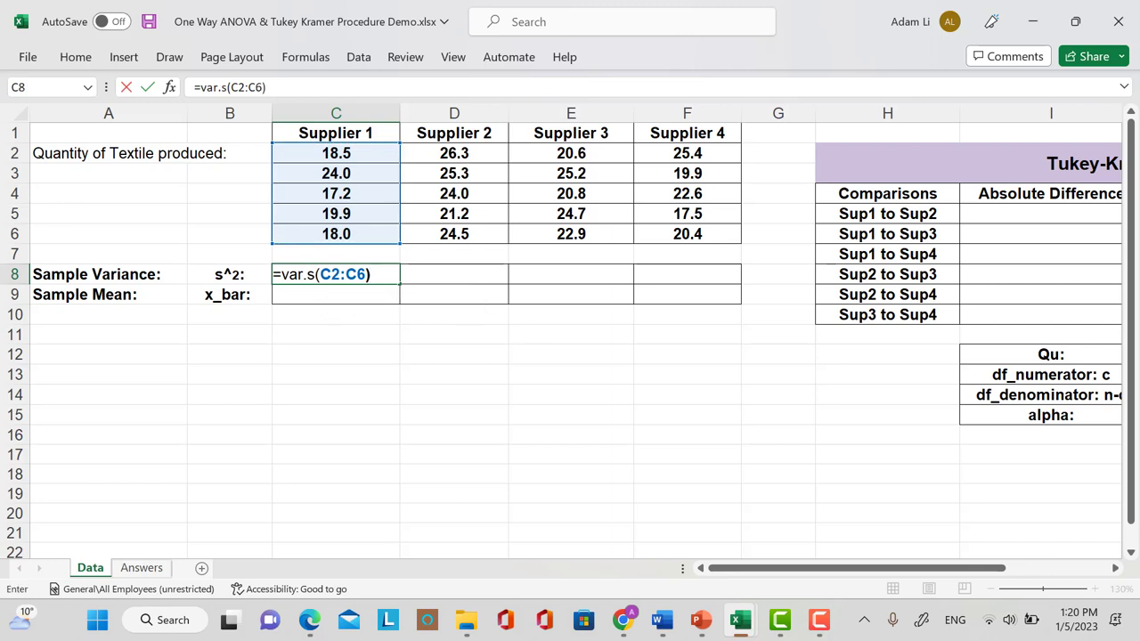
pyautogui.press('Return')
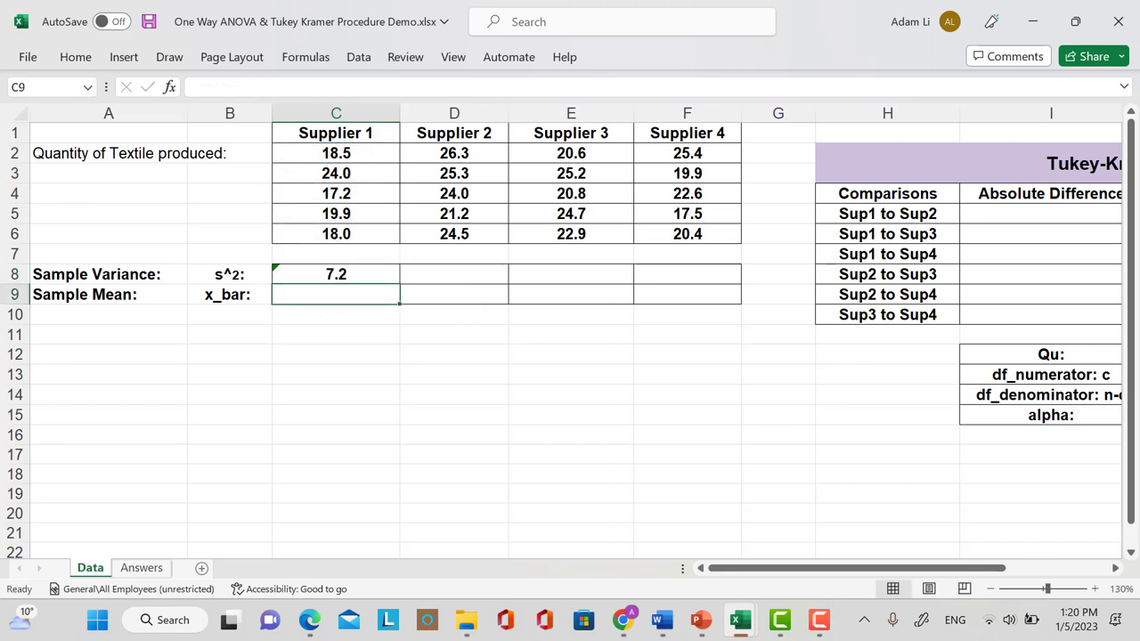
# Copy the variance formula from C8 across to F8 for the other suppliers and check the cell reference in D8
pyautogui.click(336, 274)
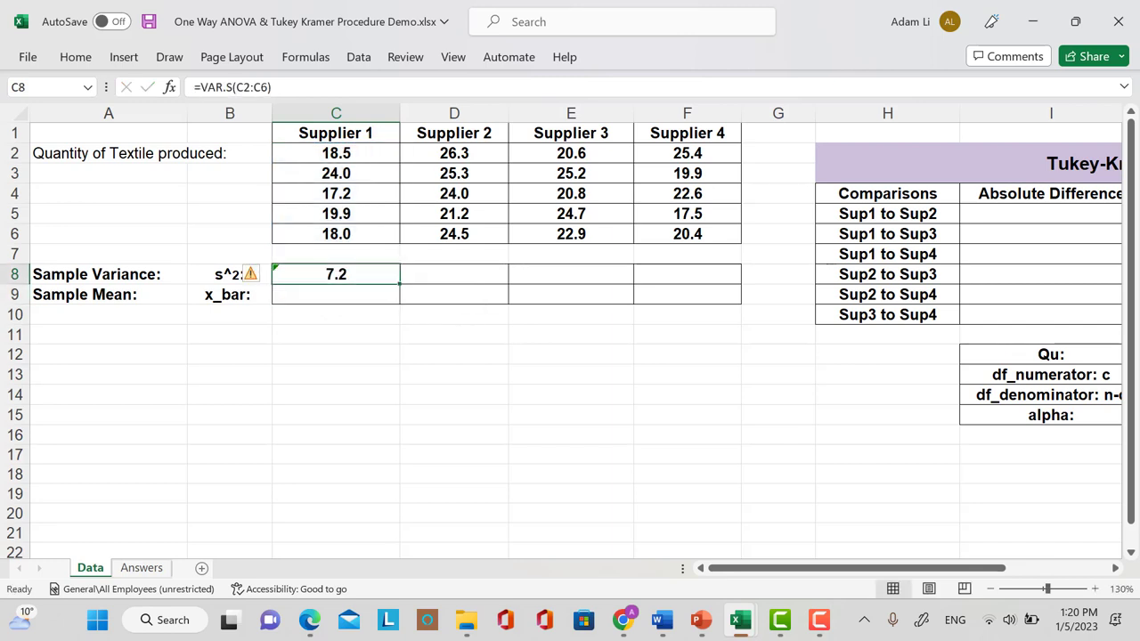
pyautogui.moveTo(400, 284); pyautogui.dragTo(712, 284)
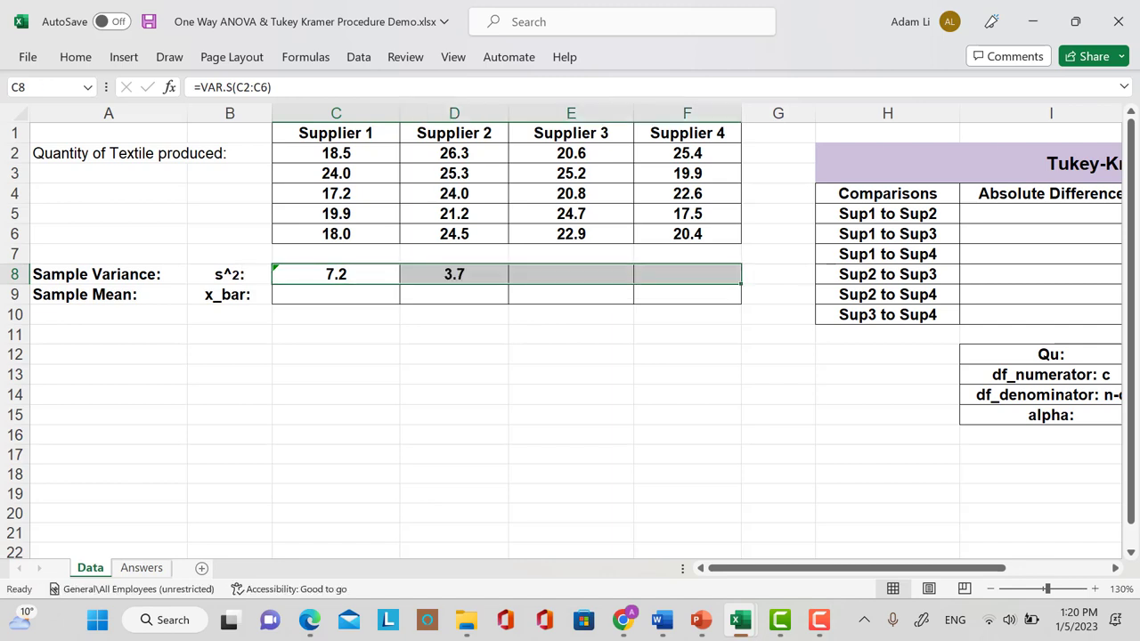
pyautogui.doubleClick(454, 274)
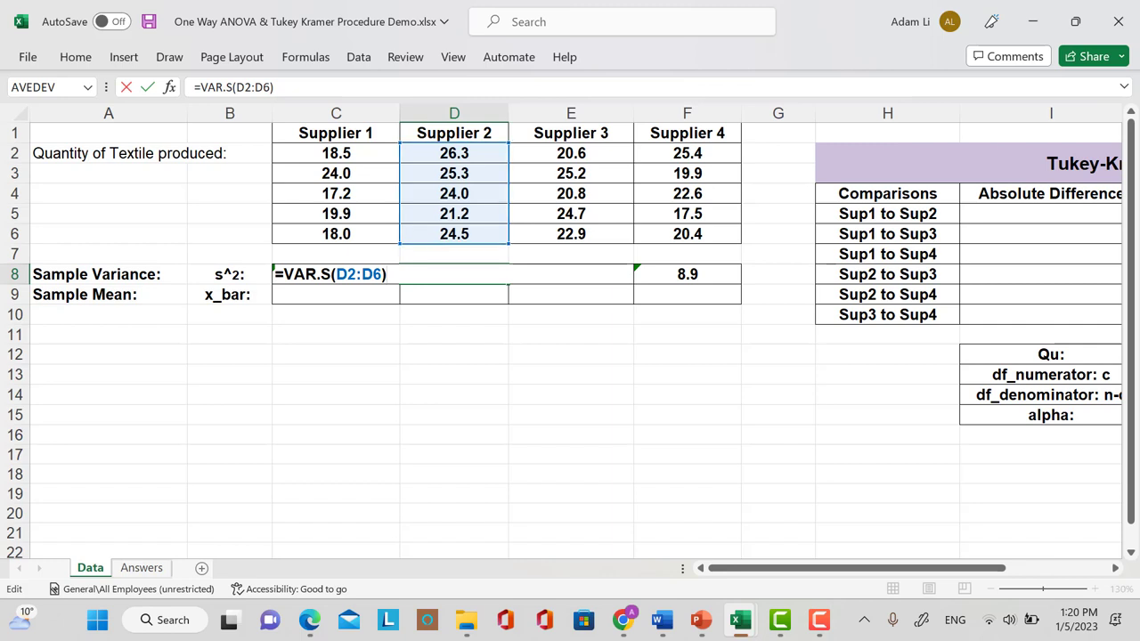
pyautogui.press('Return')
# Calculate Supplier 1's sample mean in C9 with =AVERAGE(C2:C6) and copy the formula across to F9 for the other suppliers
pyautogui.click(335, 294)
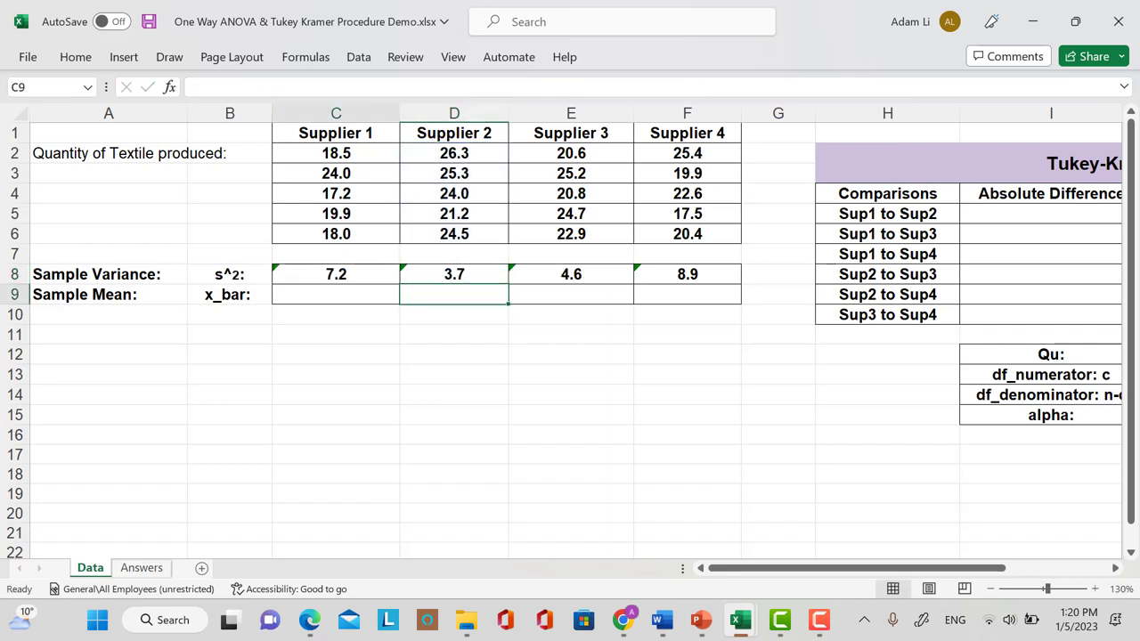
pyautogui.write('=')
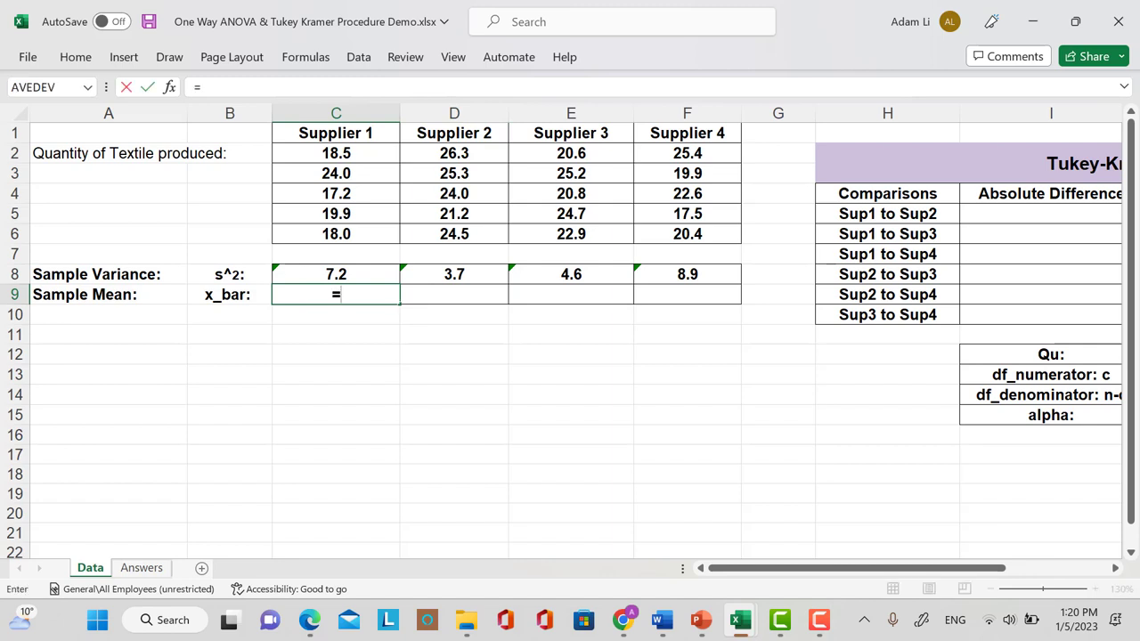
pyautogui.write('aver')
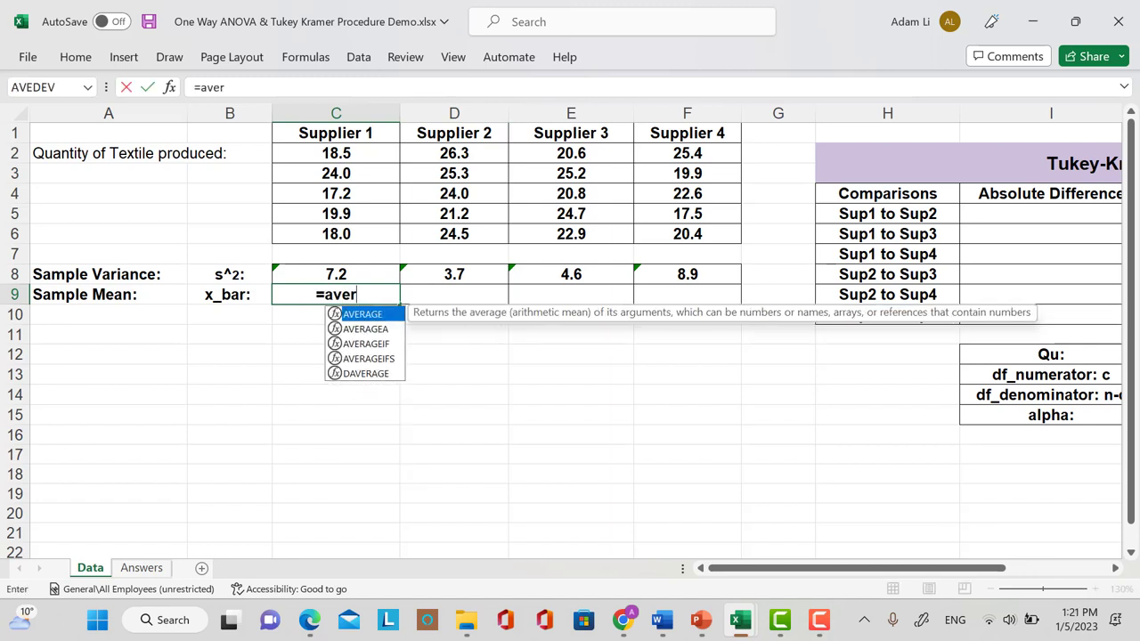
pyautogui.write('age9')
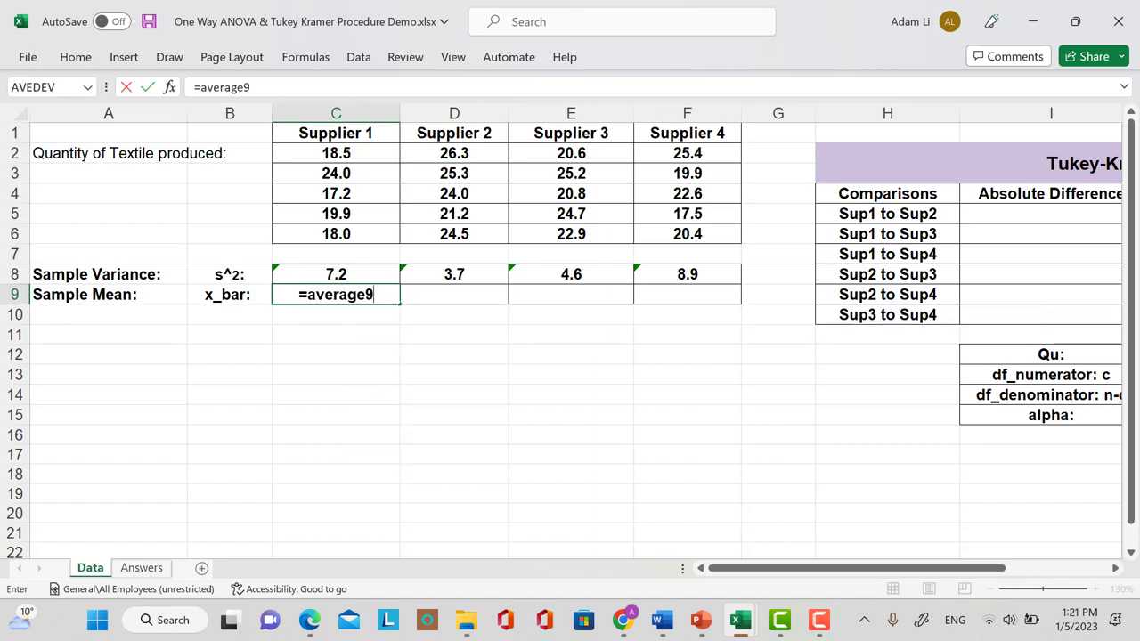
pyautogui.press('BackSpace')
pyautogui.write('(')
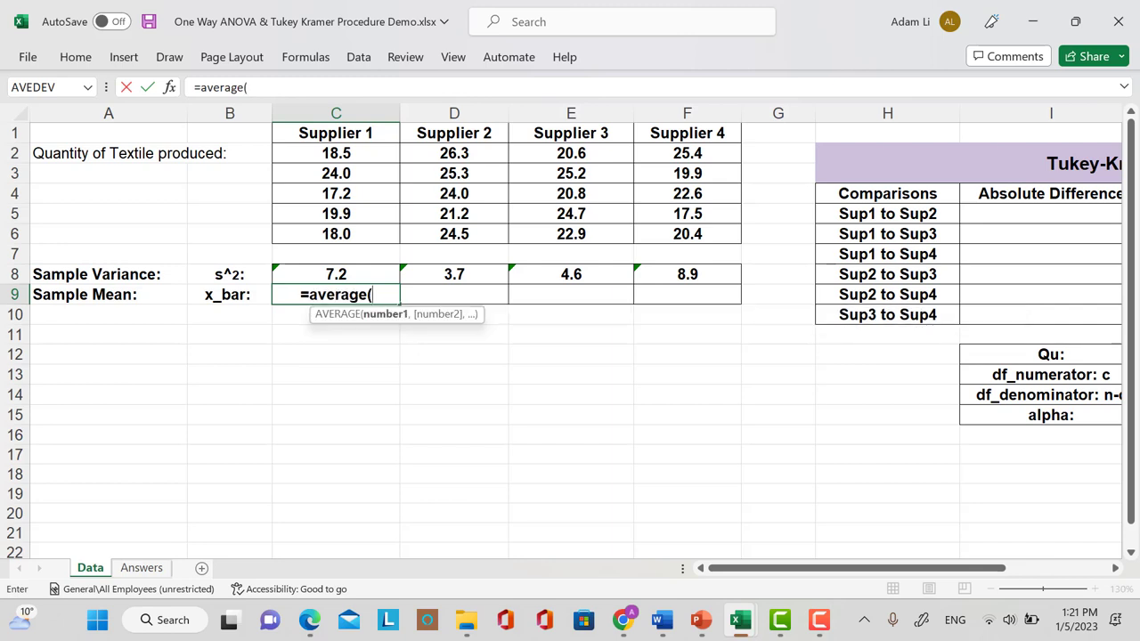
pyautogui.moveTo(336, 153); pyautogui.dragTo(356, 233)
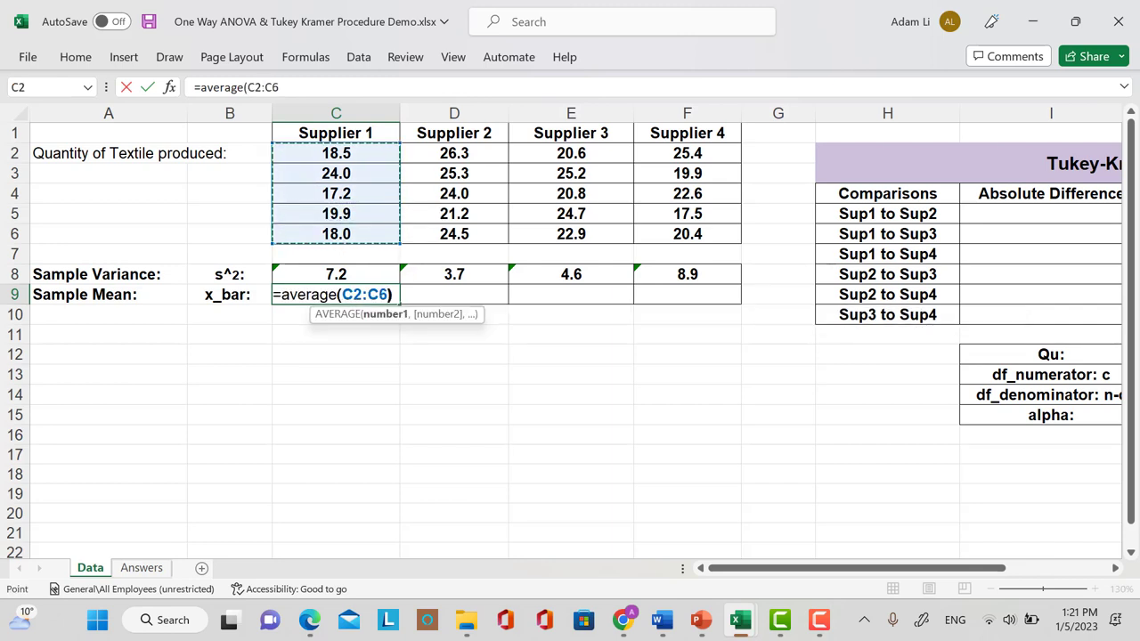
pyautogui.write(')')
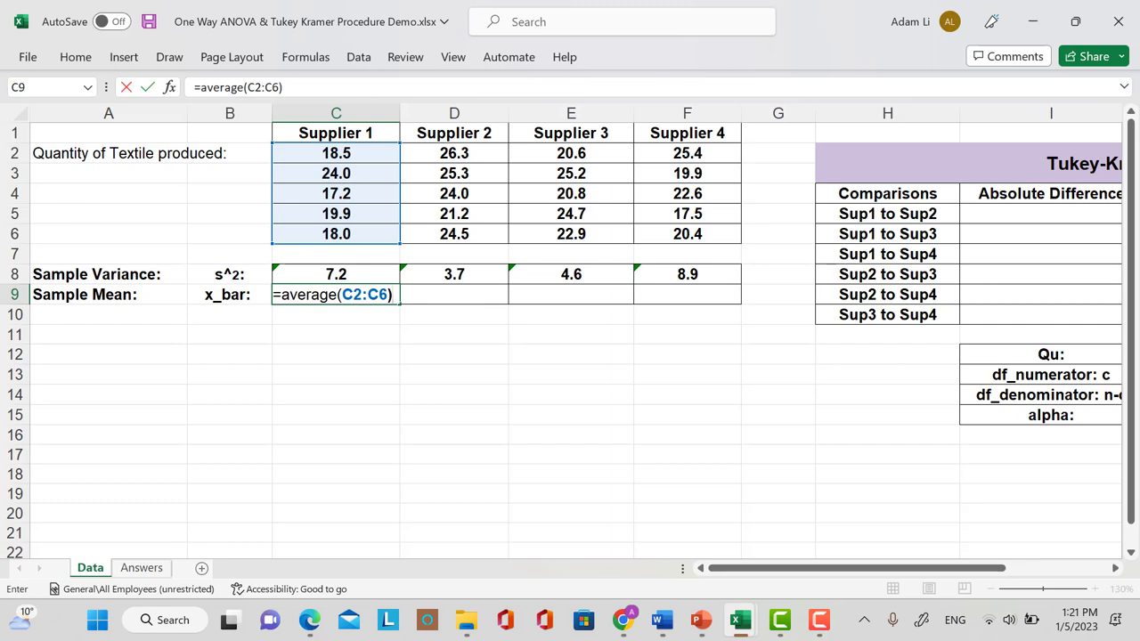
pyautogui.press('Return')
pyautogui.click(336, 294)
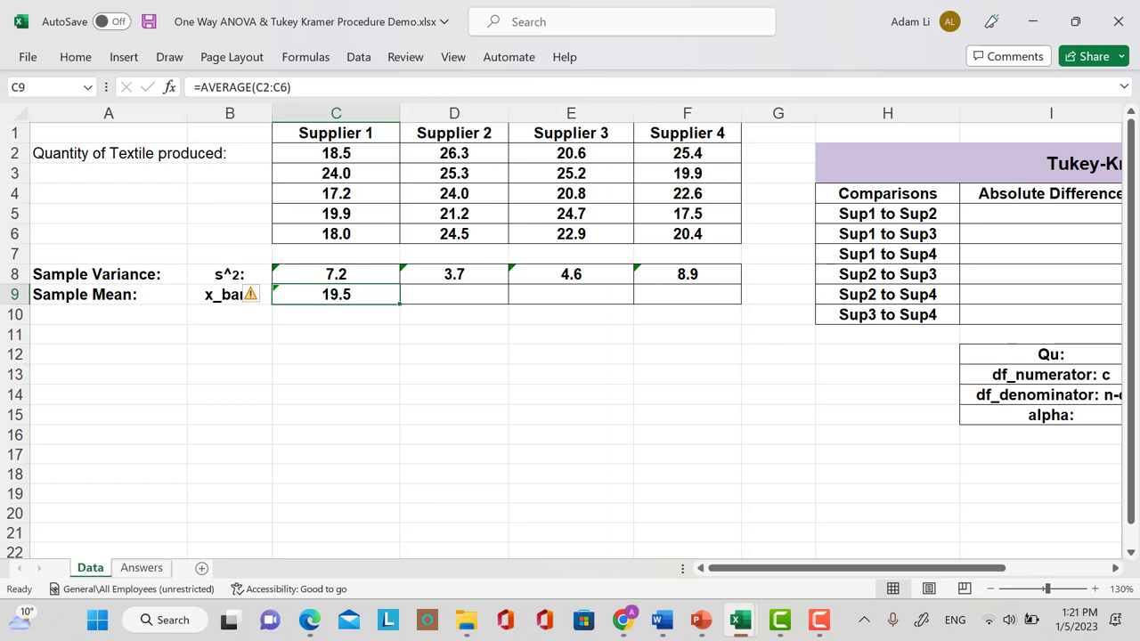
pyautogui.moveTo(400, 304); pyautogui.dragTo(716, 299)
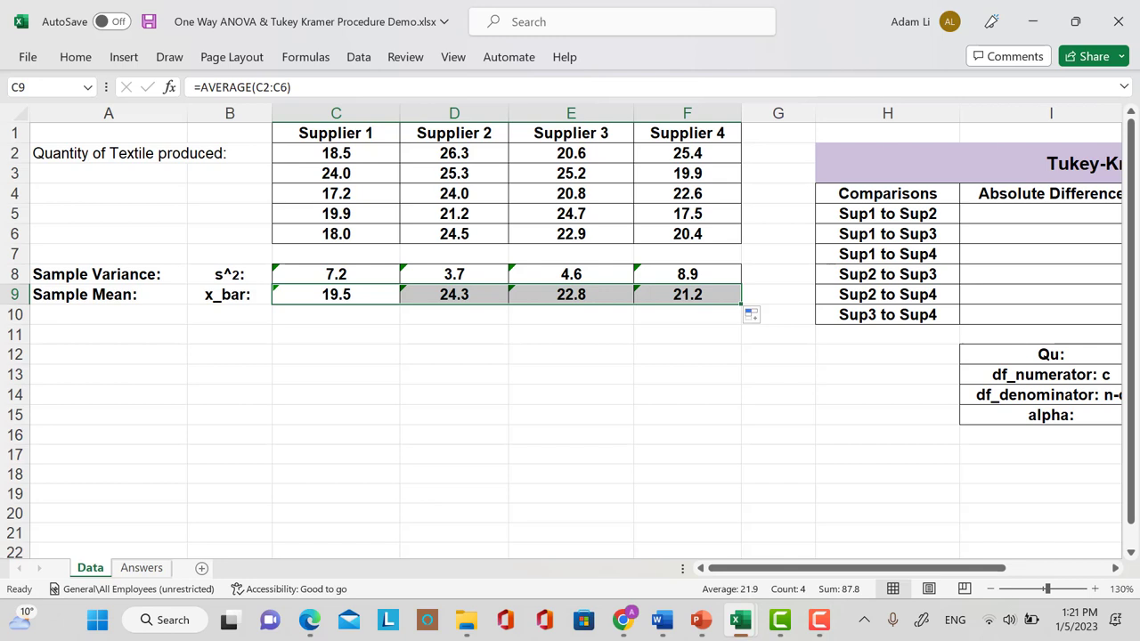
# Make the "Quantity of Textile produced:" label in cell A2 bold
pyautogui.click(108, 153)
pyautogui.click(75, 57)
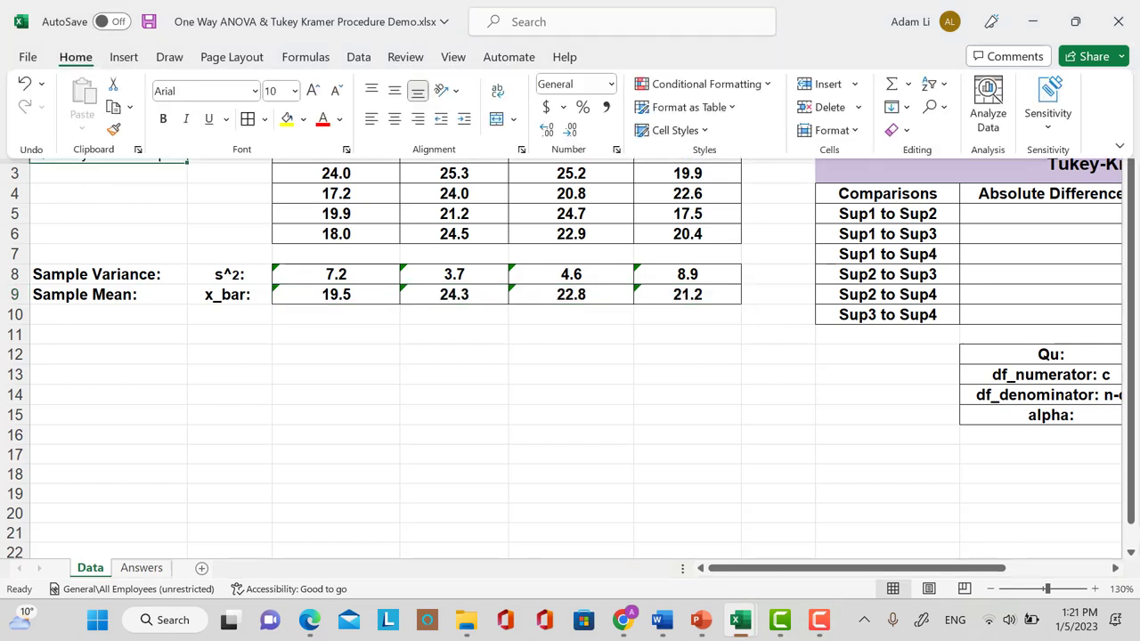
pyautogui.press('Escape')
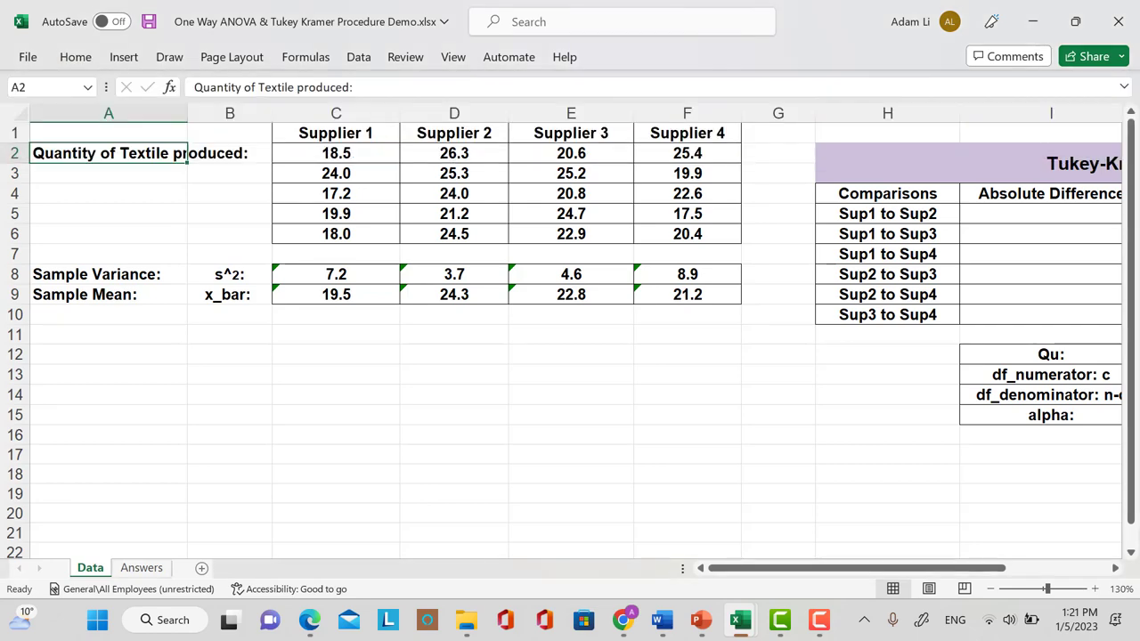
pyautogui.click(335, 374)
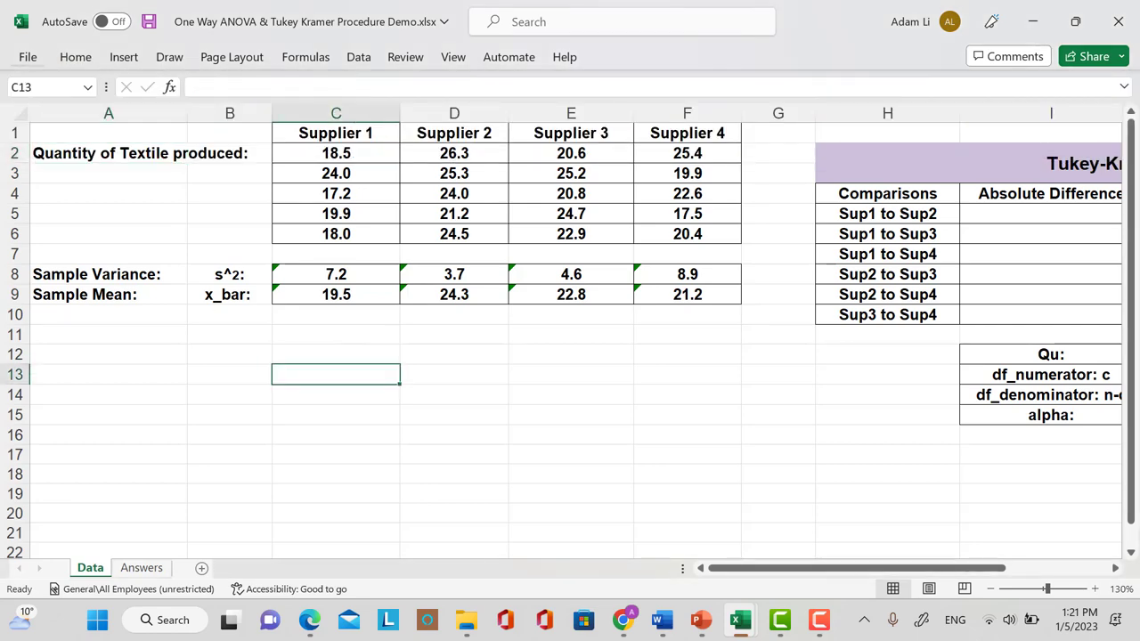
# Open the Excel add-ins manager from the program options and leave only Analysis ToolPak enabled, with Analysis ToolPak - VBA unchecked
pyautogui.click(27, 56)
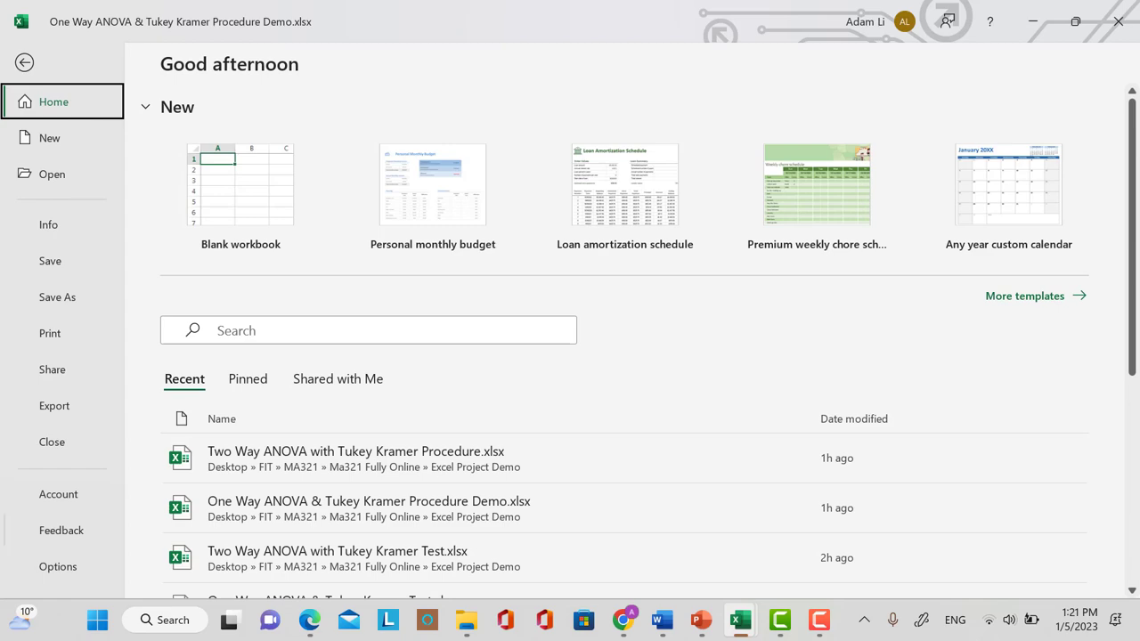
pyautogui.press('Escape')
pyautogui.hotkey('alt', 'f')
pyautogui.press('t')
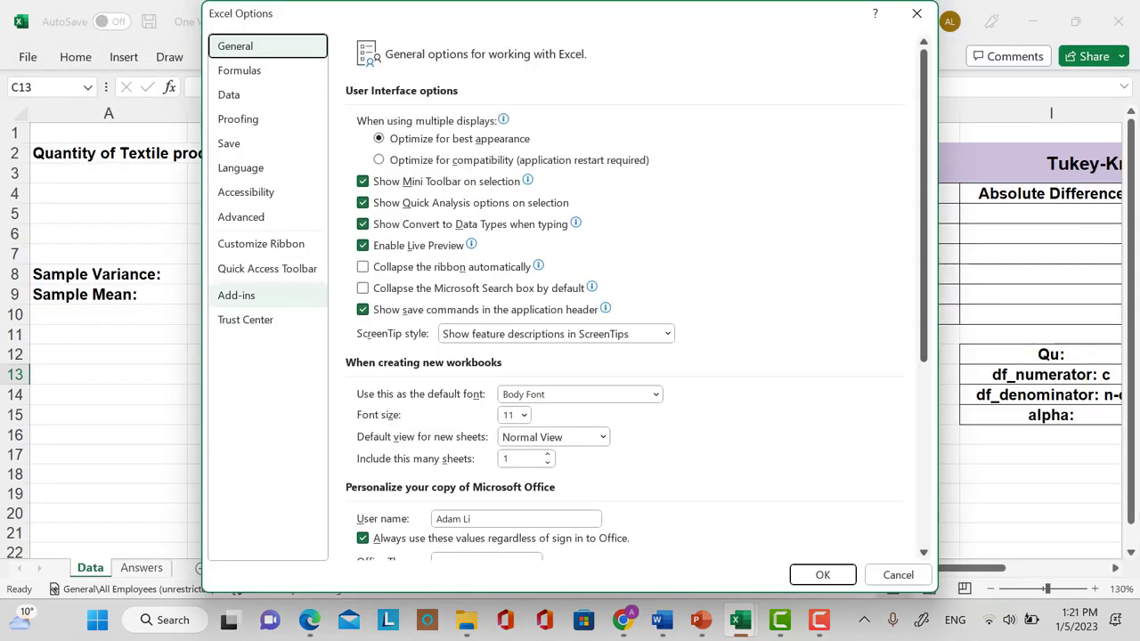
pyautogui.click(236, 294)
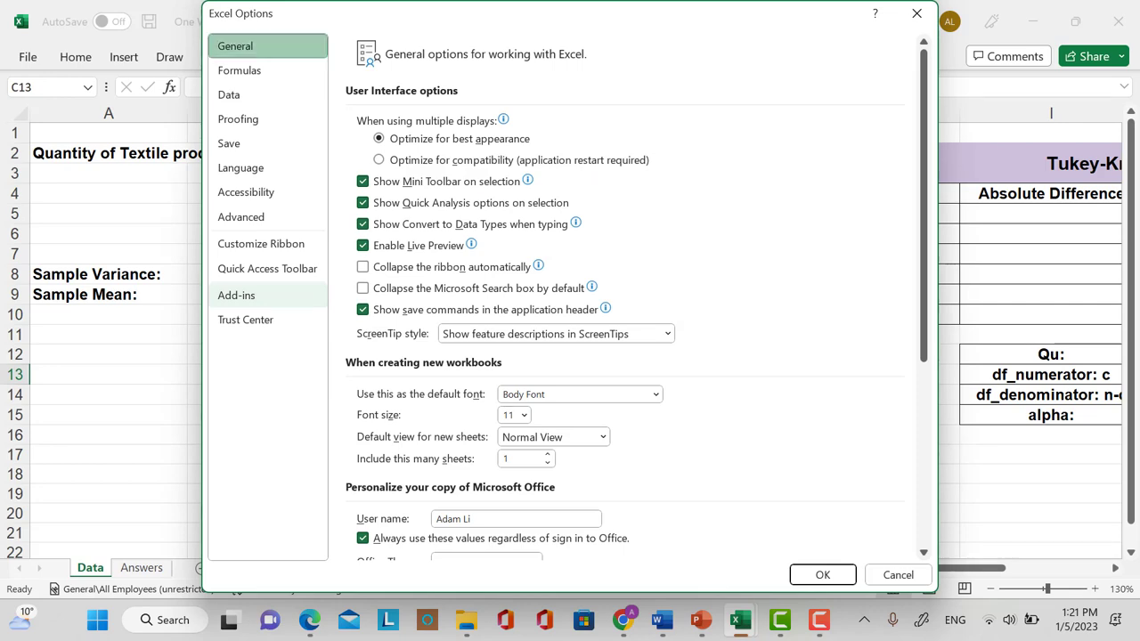
pyautogui.scroll(-1, 636, 259)
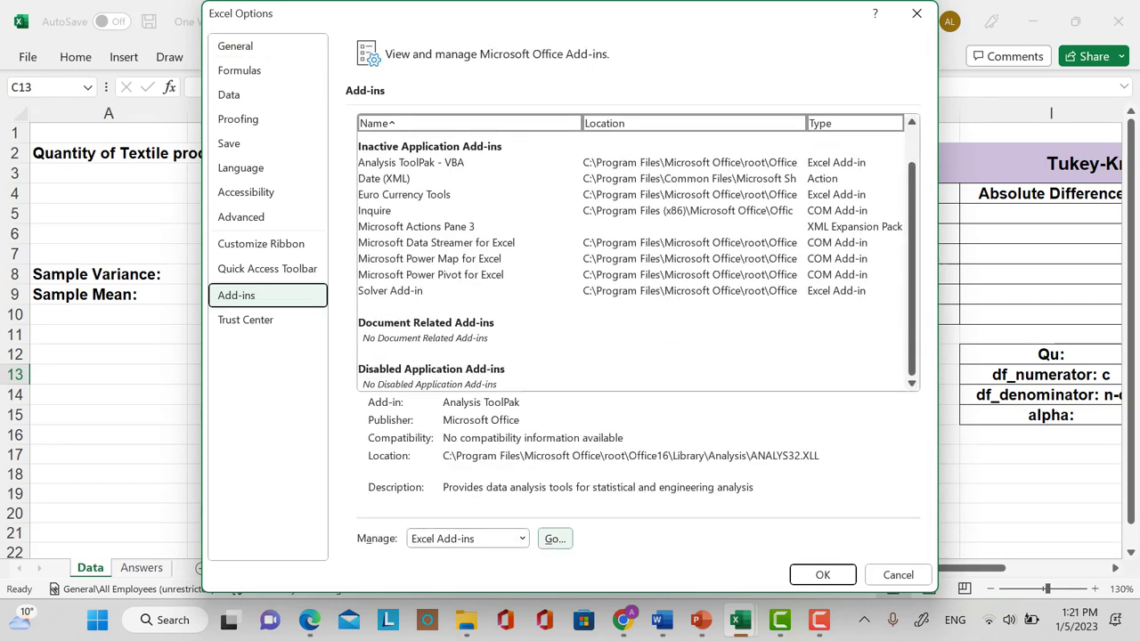
pyautogui.click(553, 538)
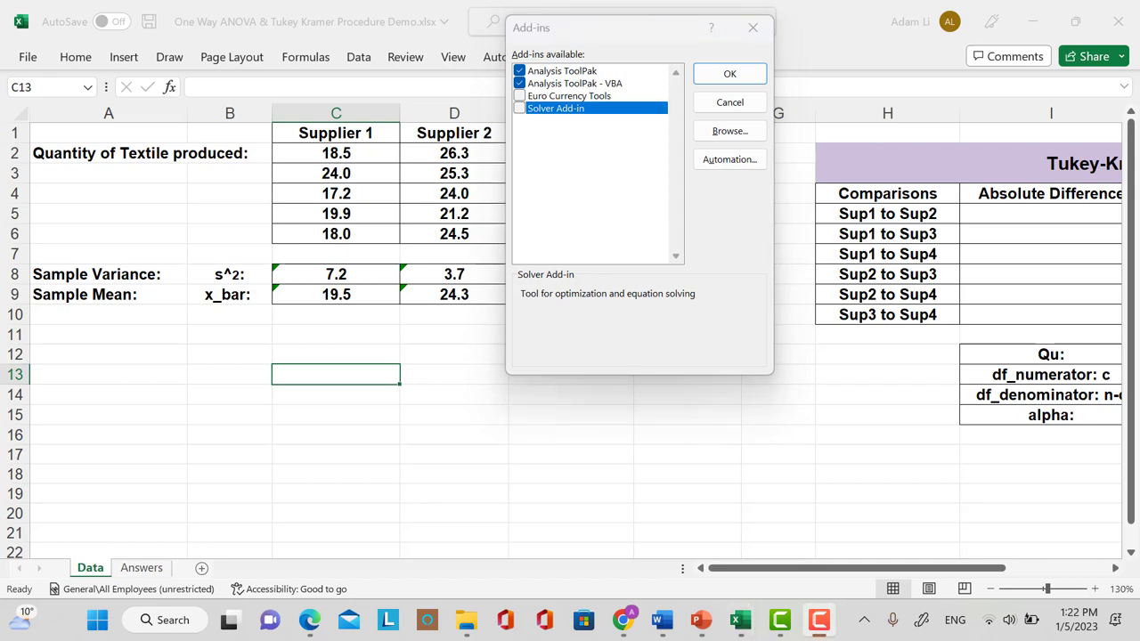
pyautogui.click(519, 83)
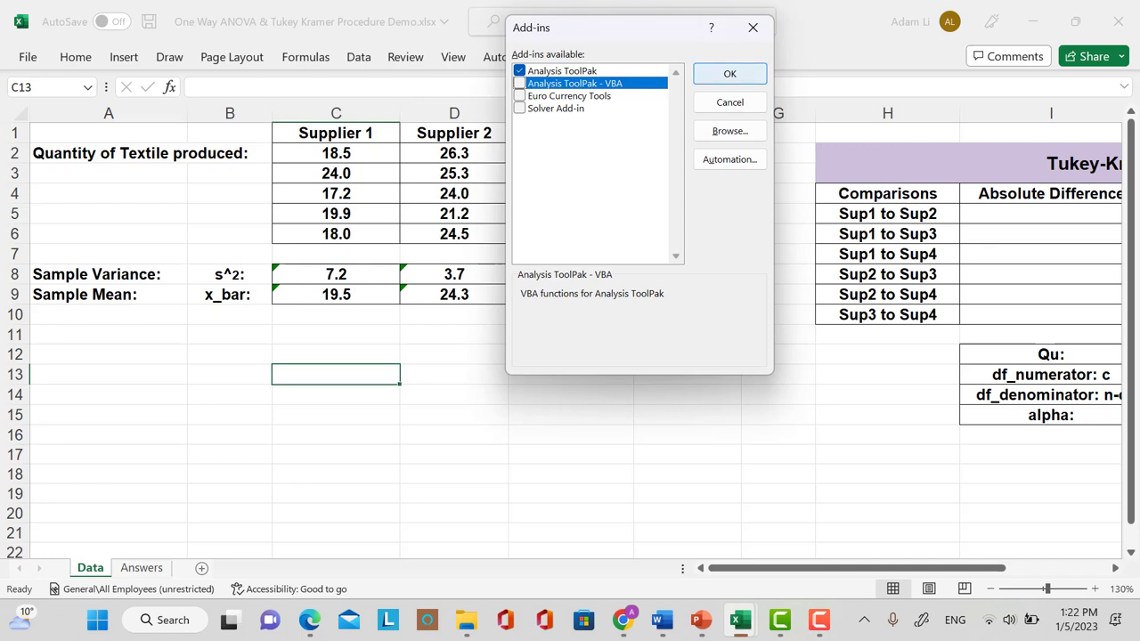
pyautogui.click(729, 73)
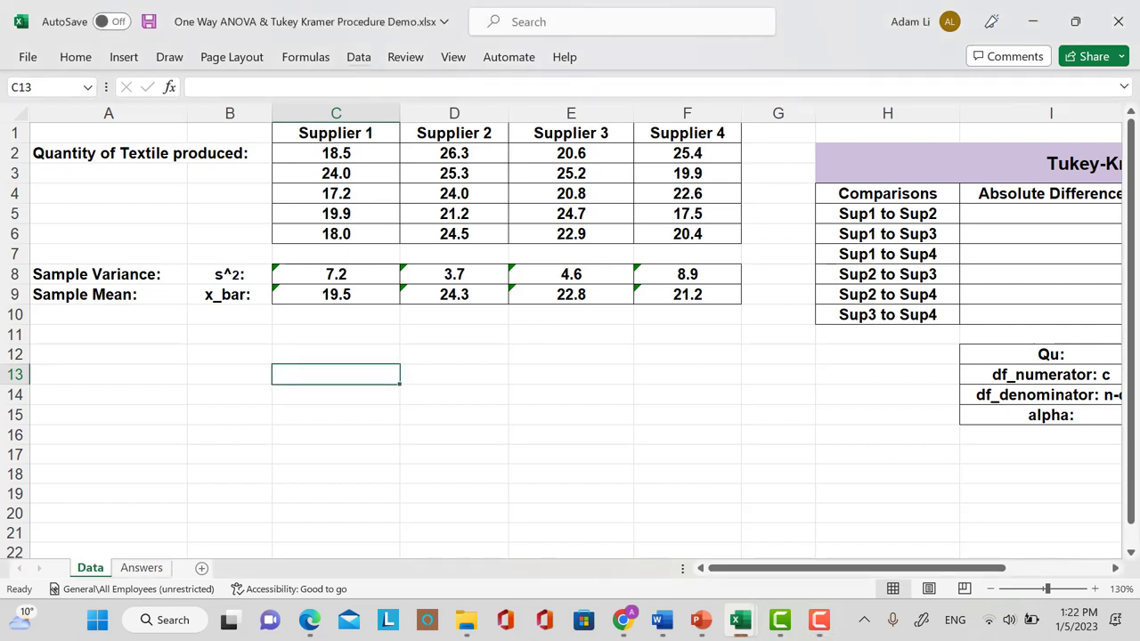
# Start the Anova: Single Factor tool from the Data Analysis tools
pyautogui.click(357, 56)
pyautogui.click(358, 56)
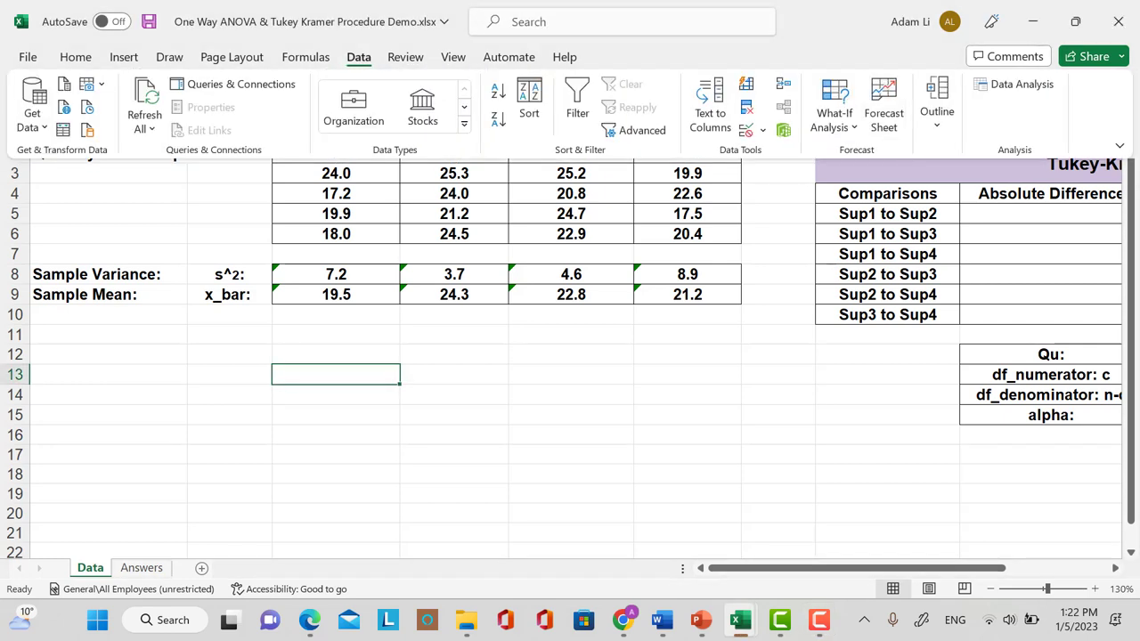
pyautogui.click(1015, 83)
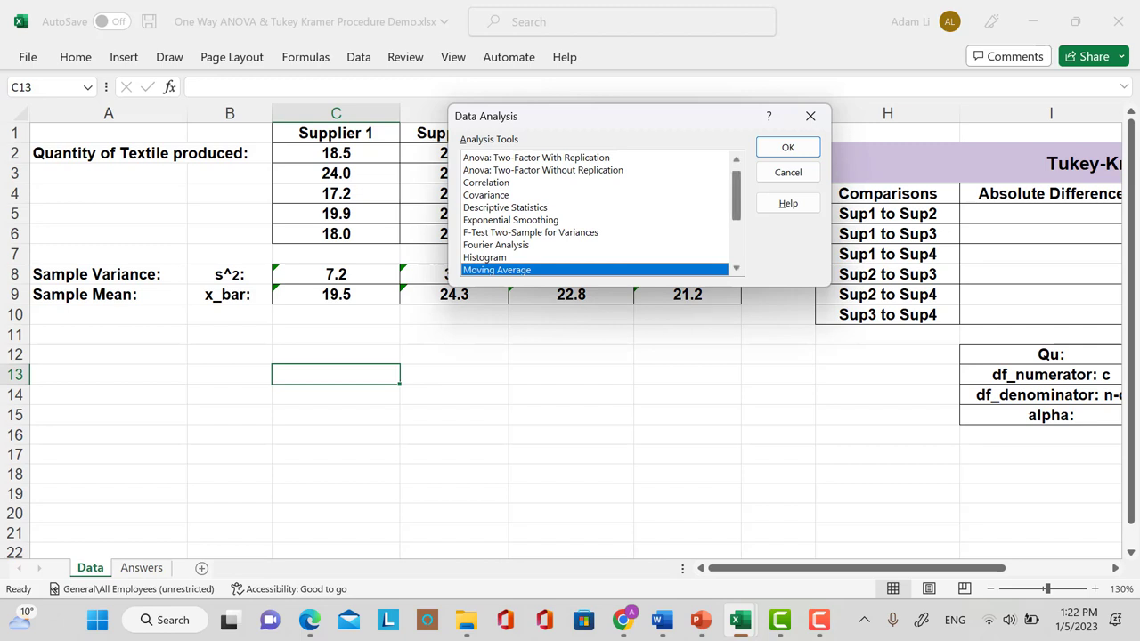
pyautogui.scroll(1, 594, 213)
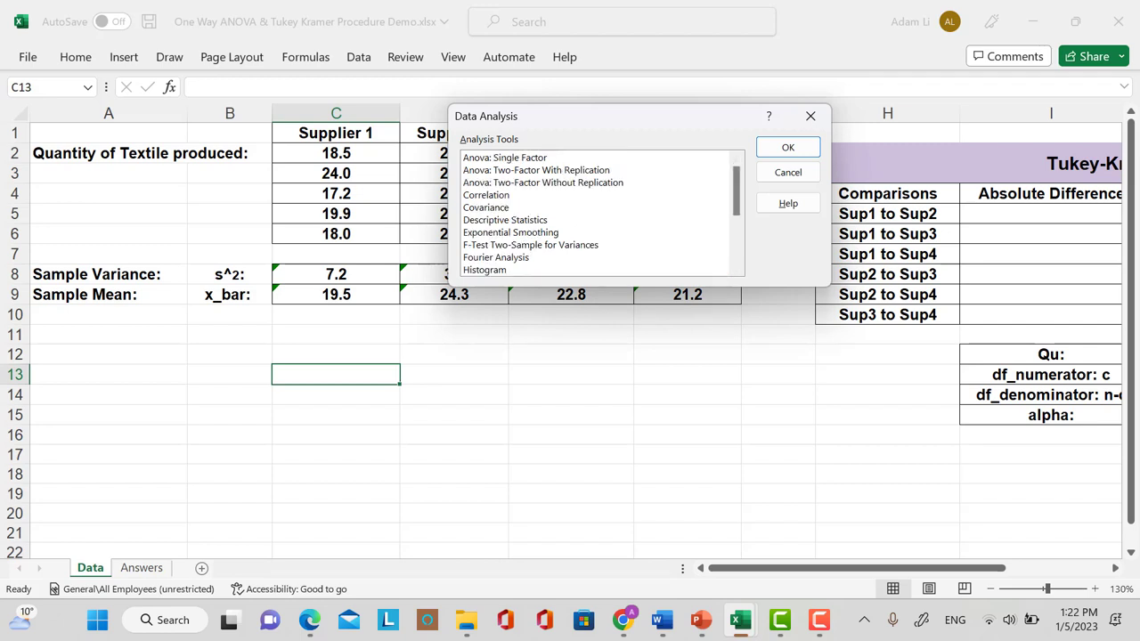
pyautogui.click(505, 158)
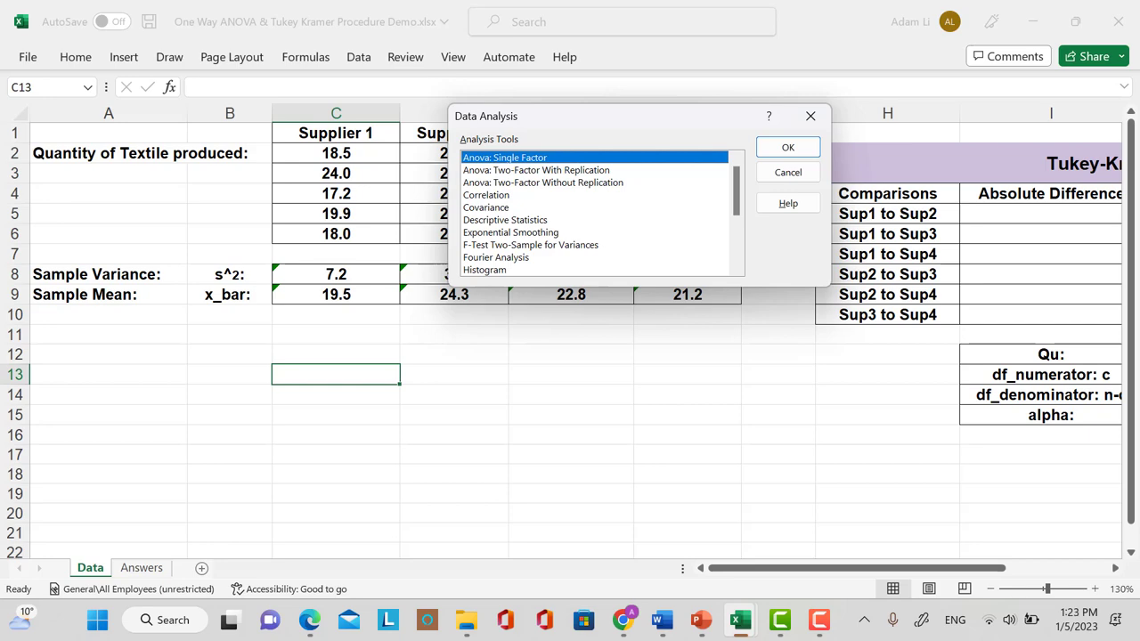
pyautogui.click(787, 148)
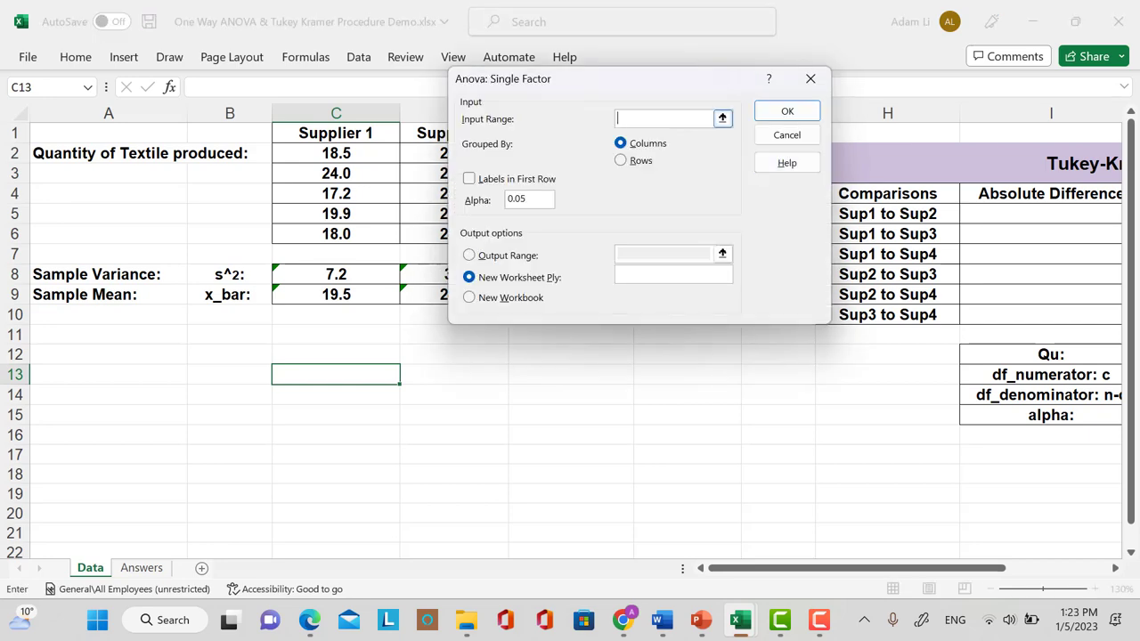
# Set the ANOVA input range to $C$1:$F$6, covering all four supplier columns, and mark the first row as labels
pyautogui.click(722, 117)
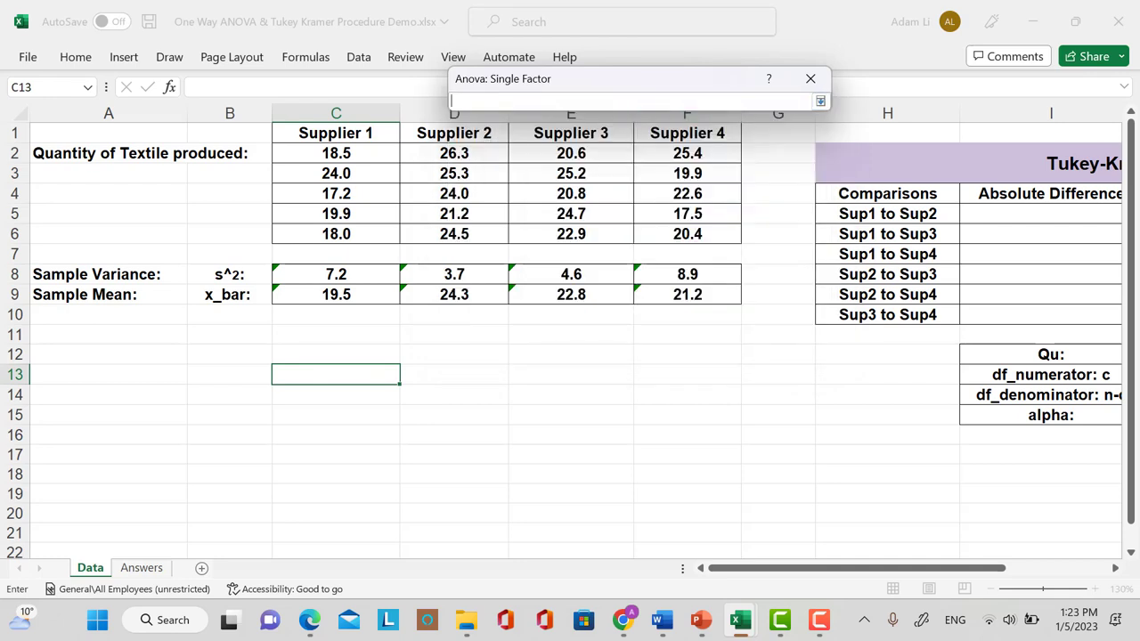
pyautogui.moveTo(336, 133); pyautogui.dragTo(737, 239)
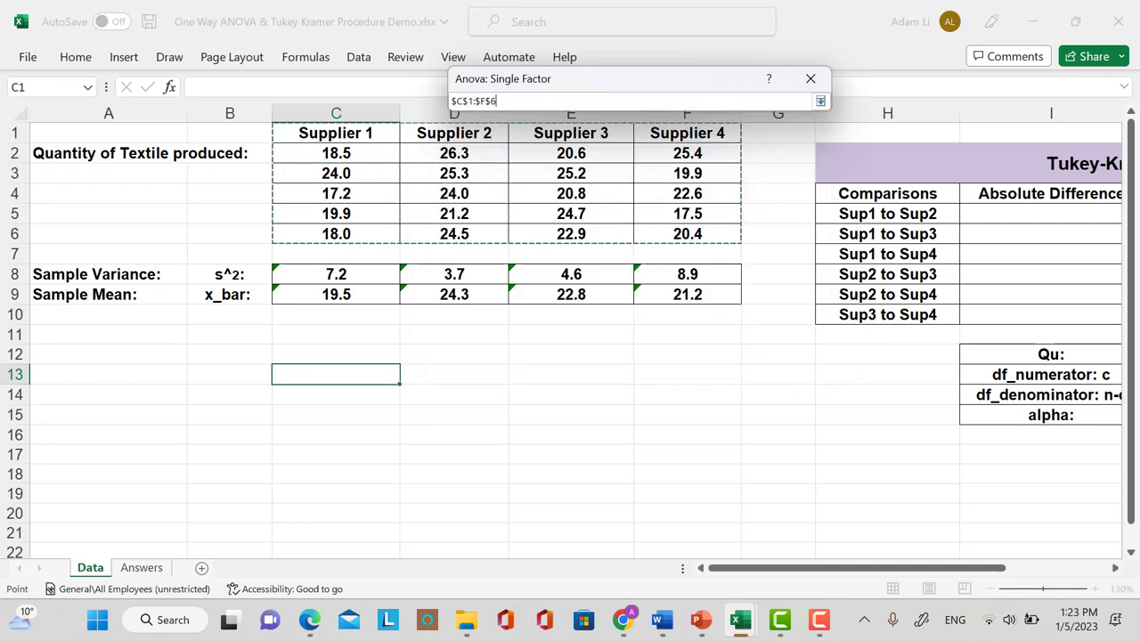
pyautogui.click(820, 101)
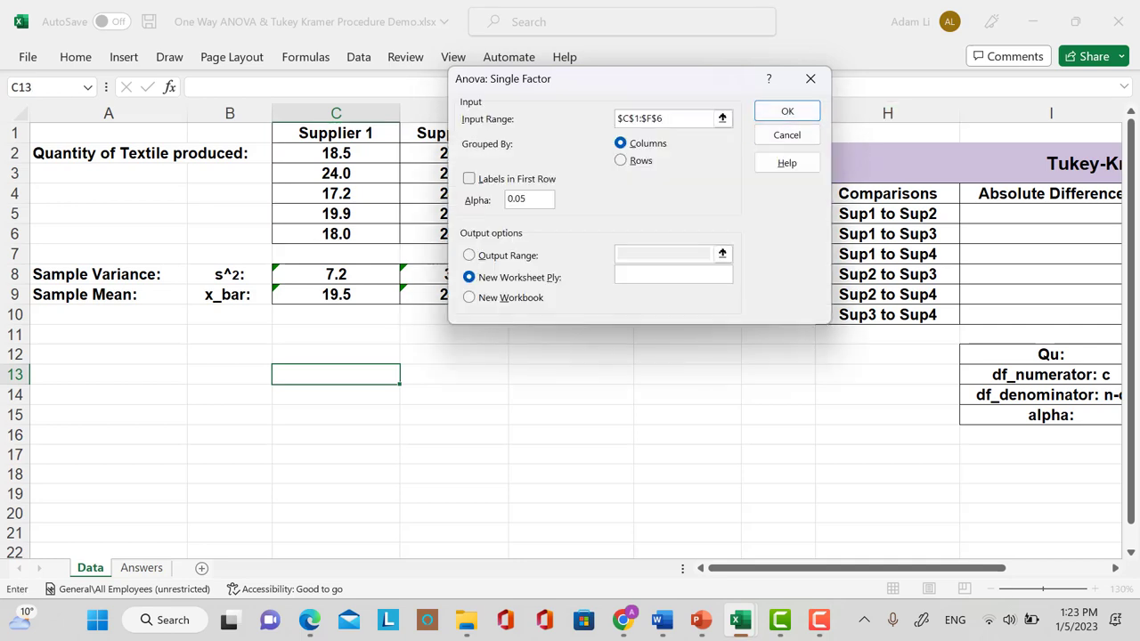
pyautogui.hotkey('alt', 'l')
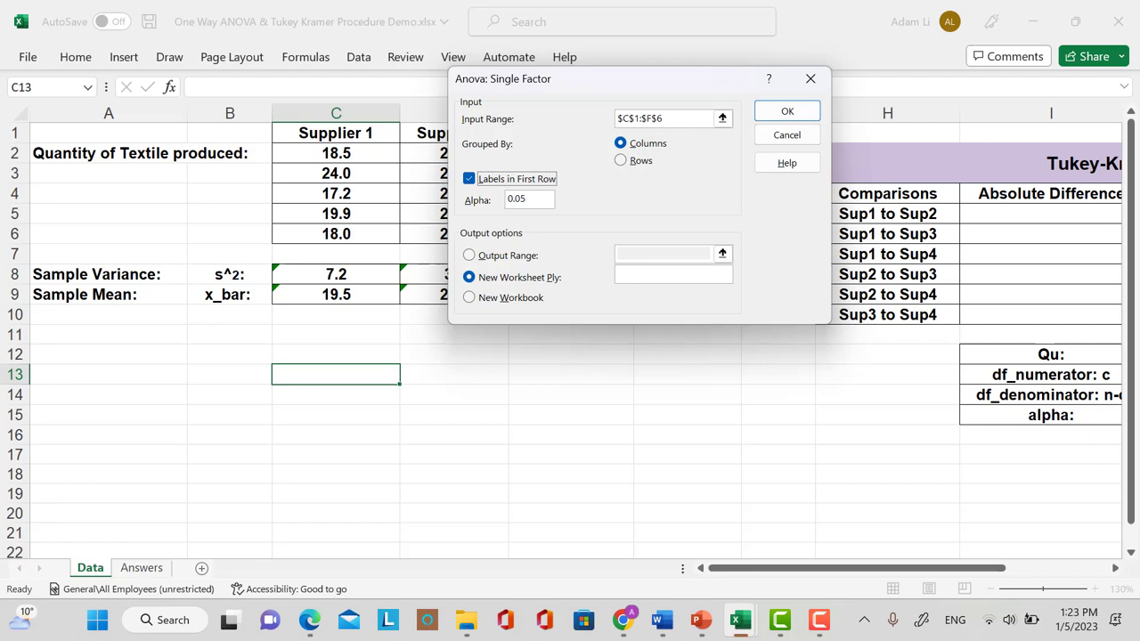
# Set the ANOVA output range to $B$13 on the Data sheet and run the analysis
pyautogui.click(469, 254)
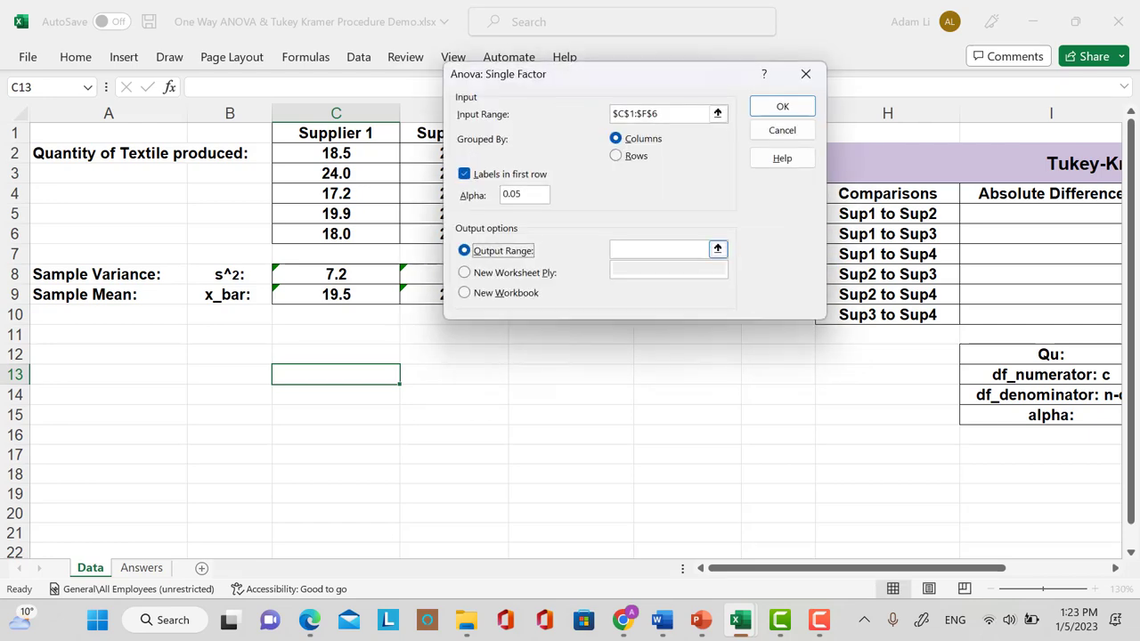
pyautogui.click(717, 249)
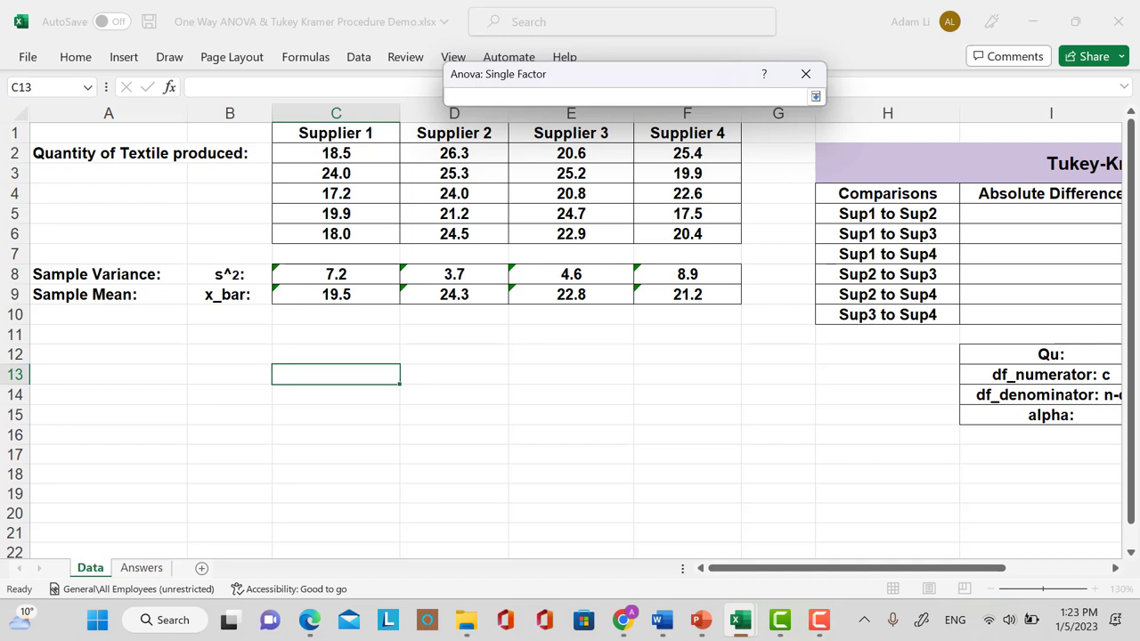
pyautogui.click(229, 374)
pyautogui.click(814, 95)
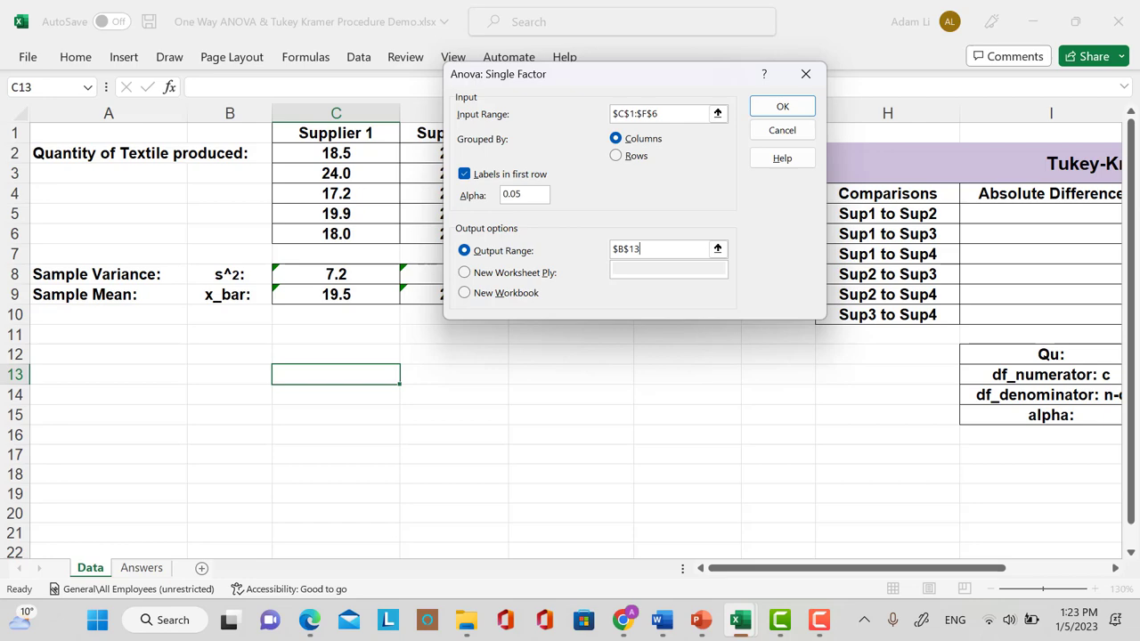
pyautogui.click(782, 106)
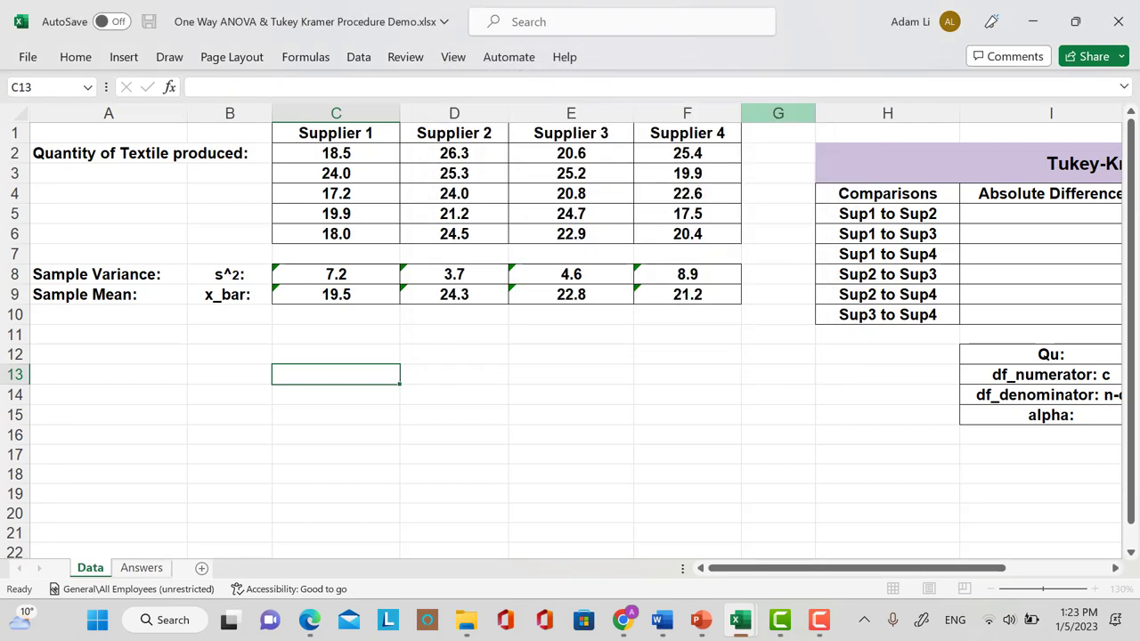
pyautogui.scroll(-4, 570, 338)
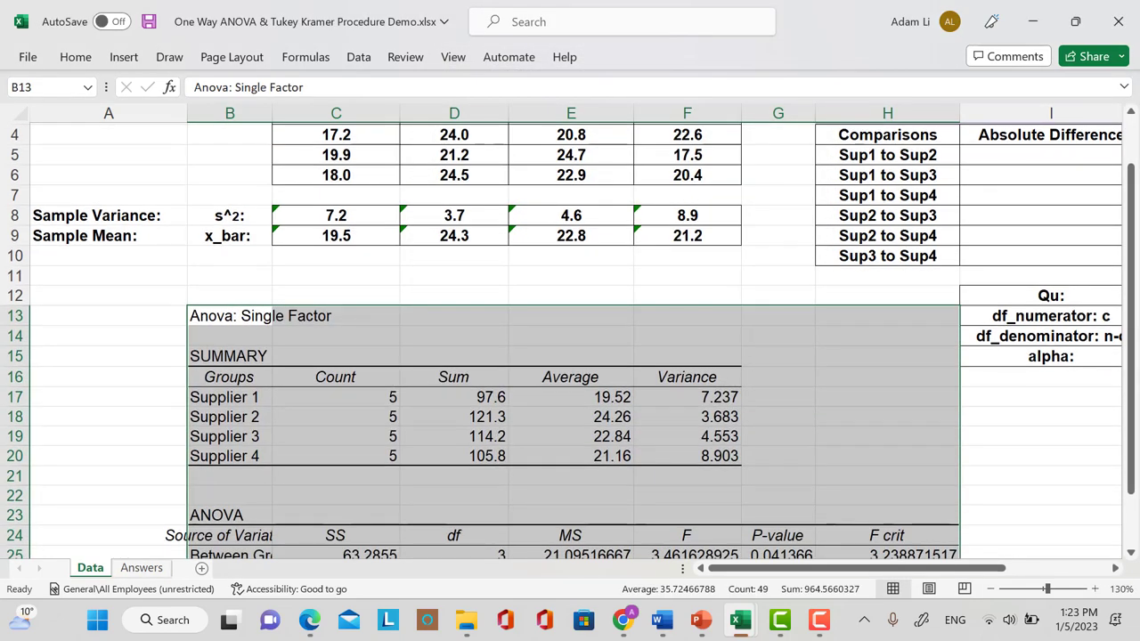
pyautogui.click(886, 338)
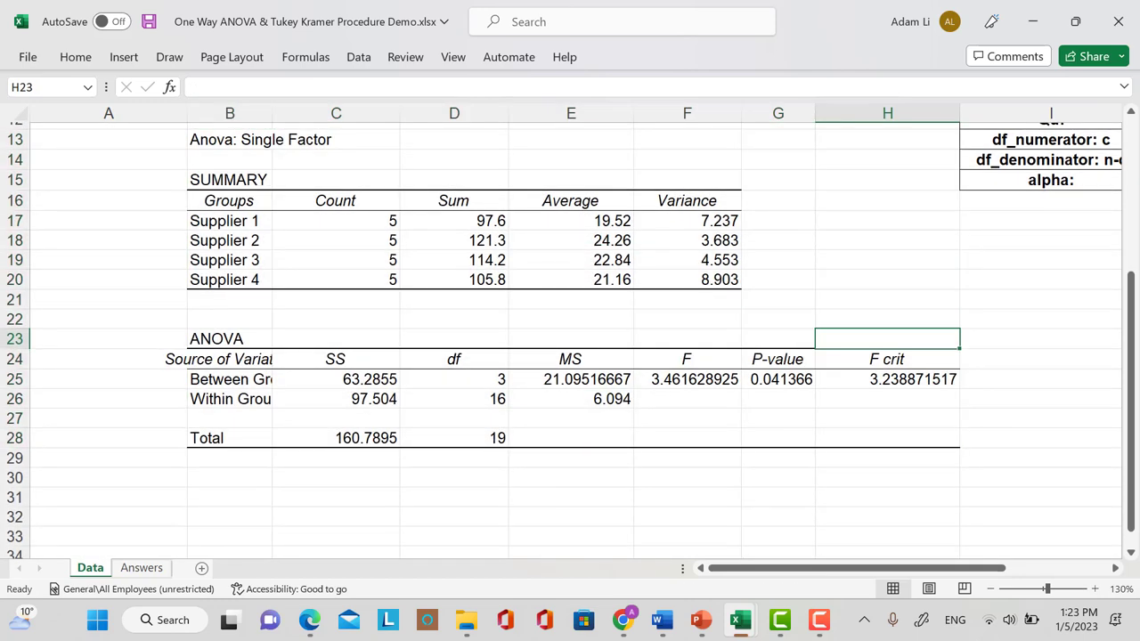
pyautogui.scroll(2, 570, 339)
pyautogui.scroll(-1, 569, 338)
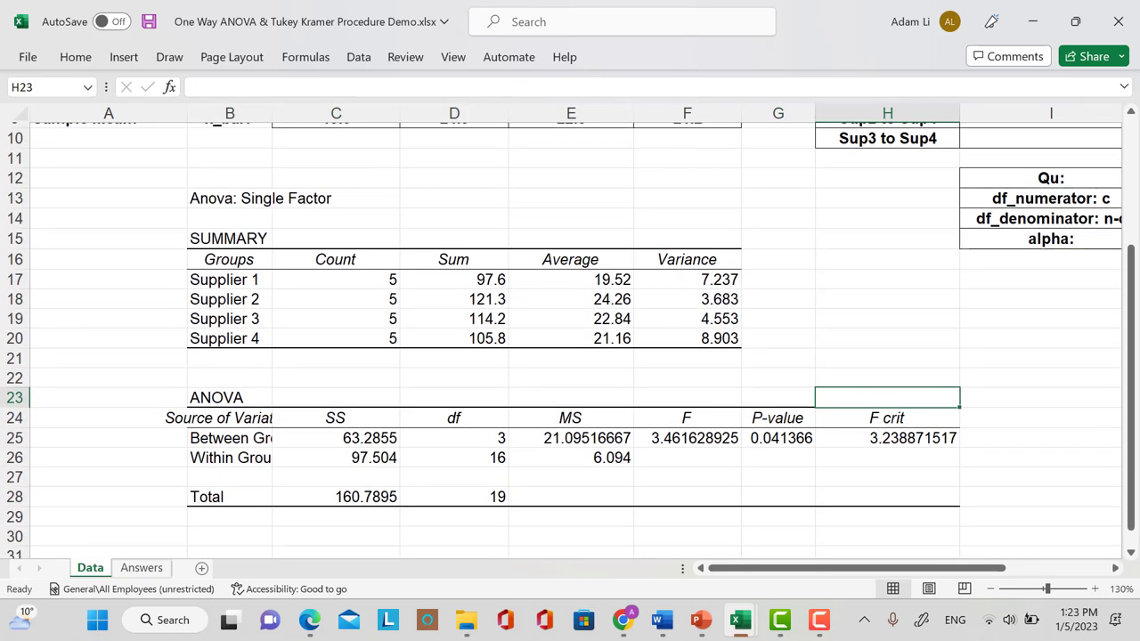
# Show the sample variances and sample means in C8:F9 with two decimal places
pyautogui.scroll(1, 570, 339)
pyautogui.moveTo(336, 176); pyautogui.dragTo(686, 177)
pyautogui.moveTo(335, 156); pyautogui.dragTo(686, 176)
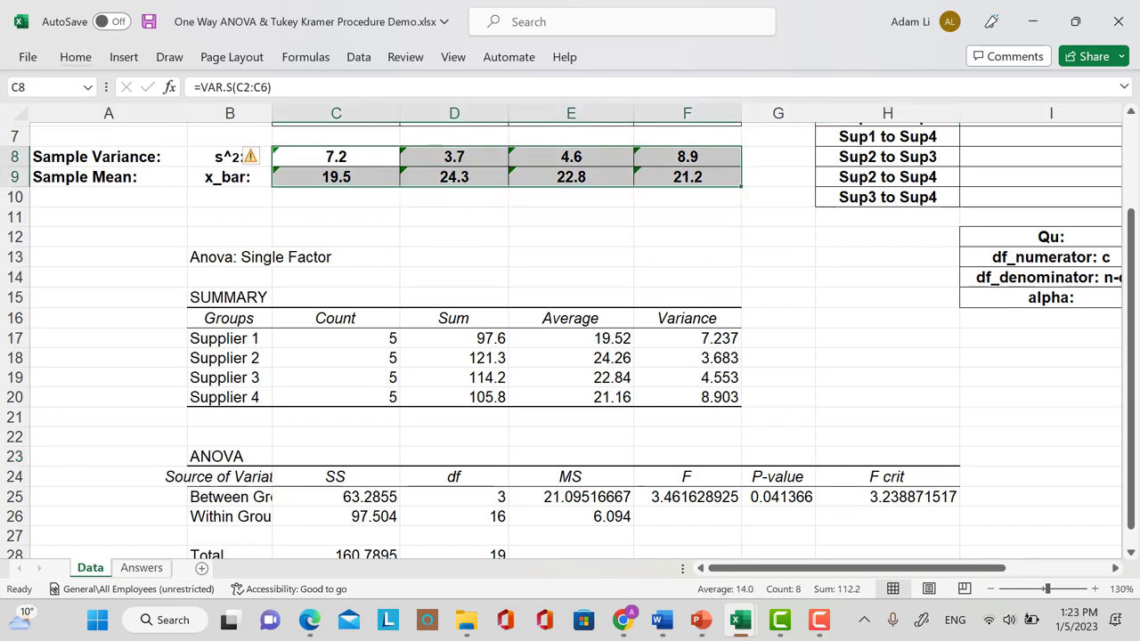
pyautogui.click(75, 57)
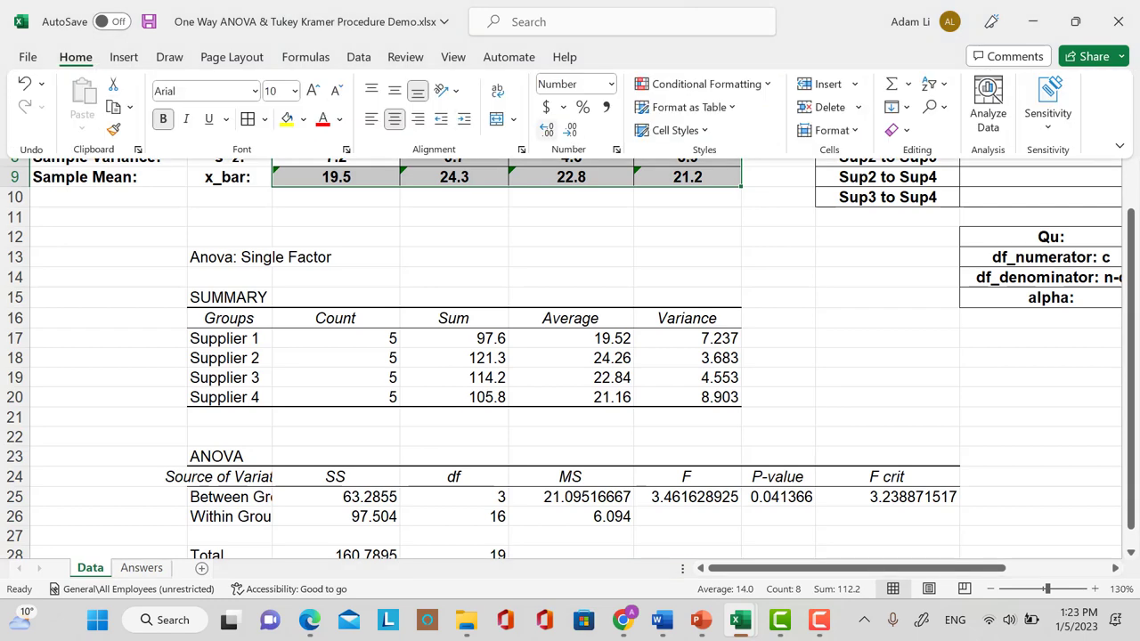
pyautogui.click(546, 130)
pyautogui.click(686, 339)
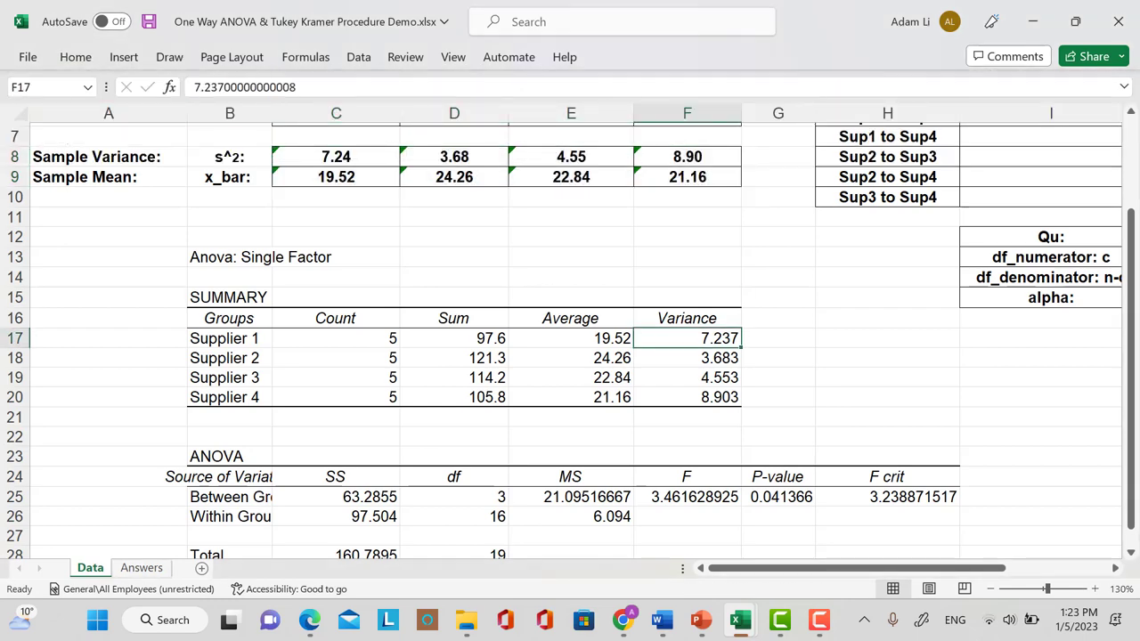
# Make the SUMMARY table in B16:F20 bold and center its contents
pyautogui.moveTo(229, 318); pyautogui.dragTo(687, 397)
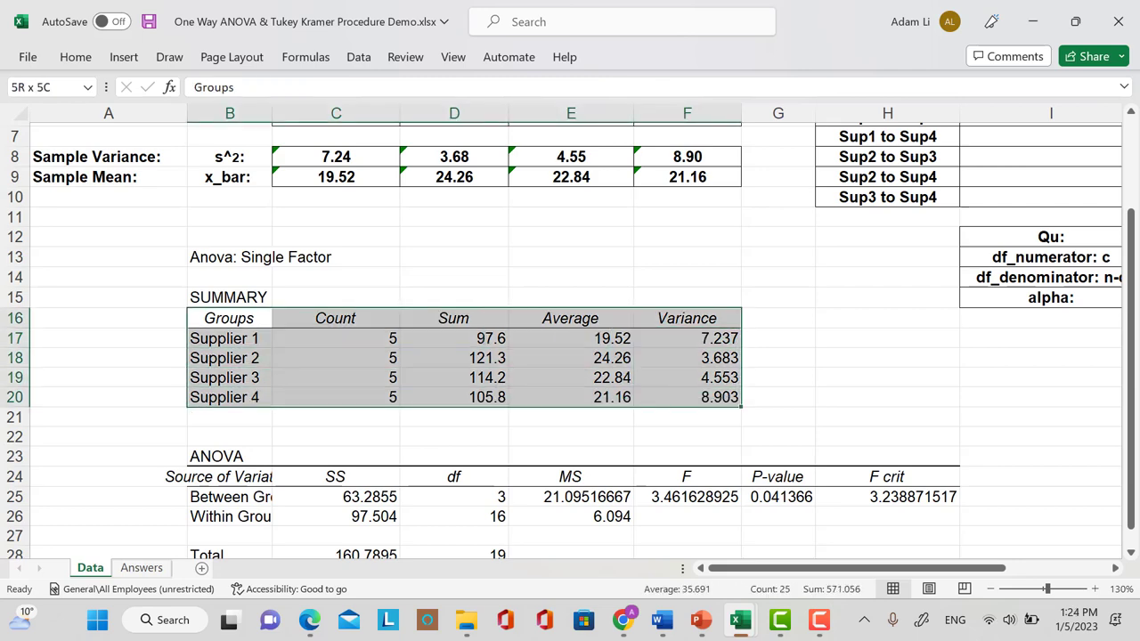
pyautogui.click(75, 56)
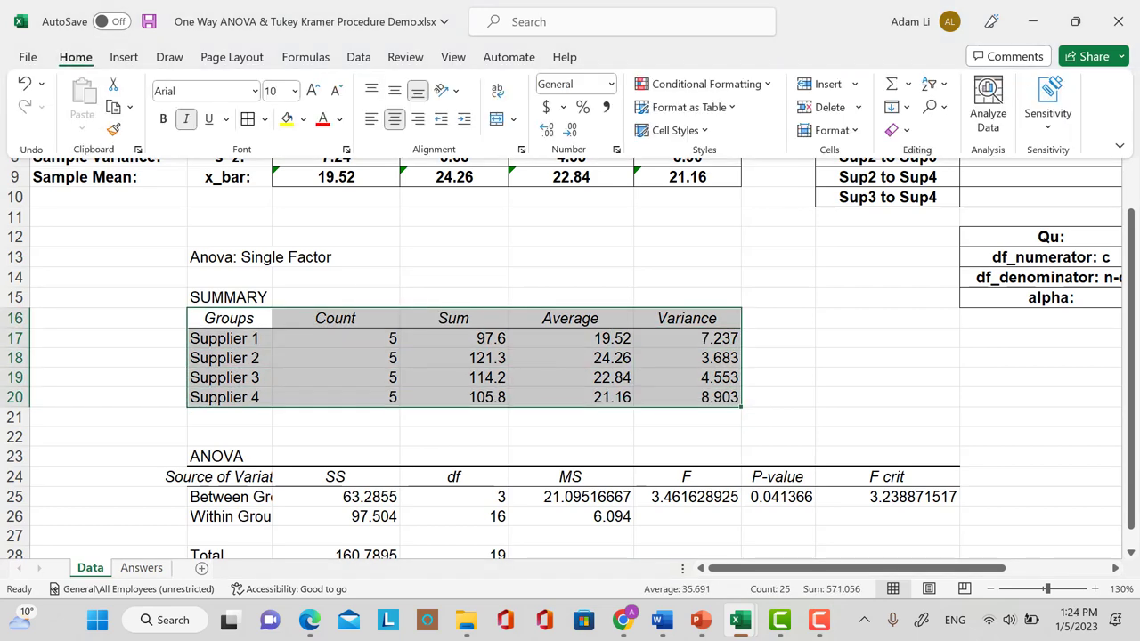
pyautogui.click(162, 119)
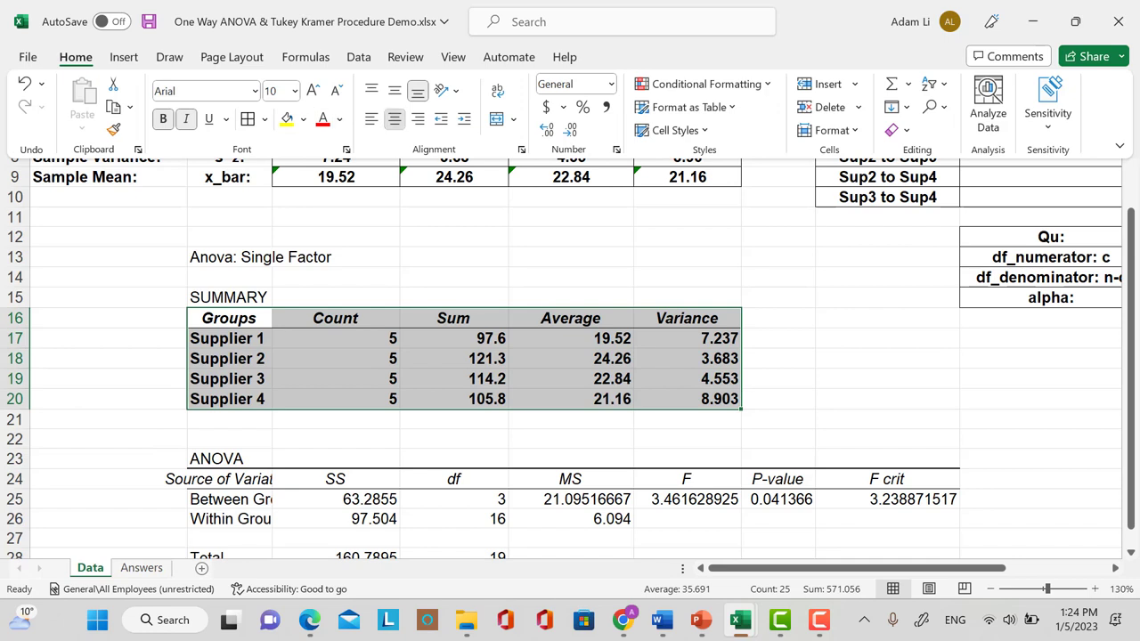
pyautogui.click(394, 118)
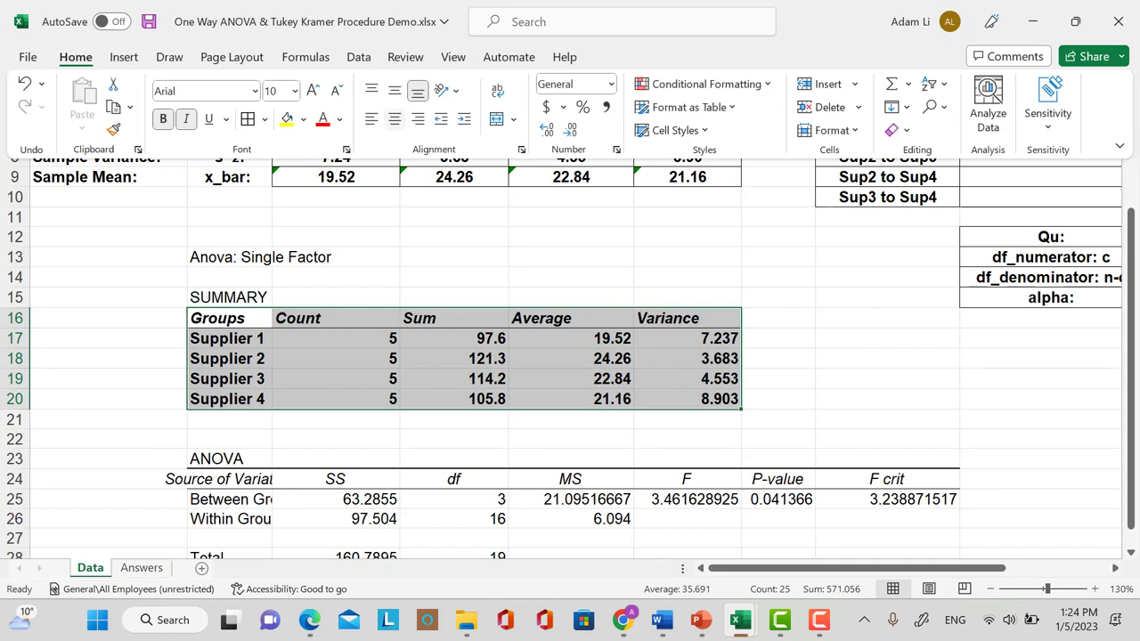
pyautogui.click(395, 118)
# Fill the Average column of the SUMMARY table, E16:E20, with yellow
pyautogui.click(571, 318)
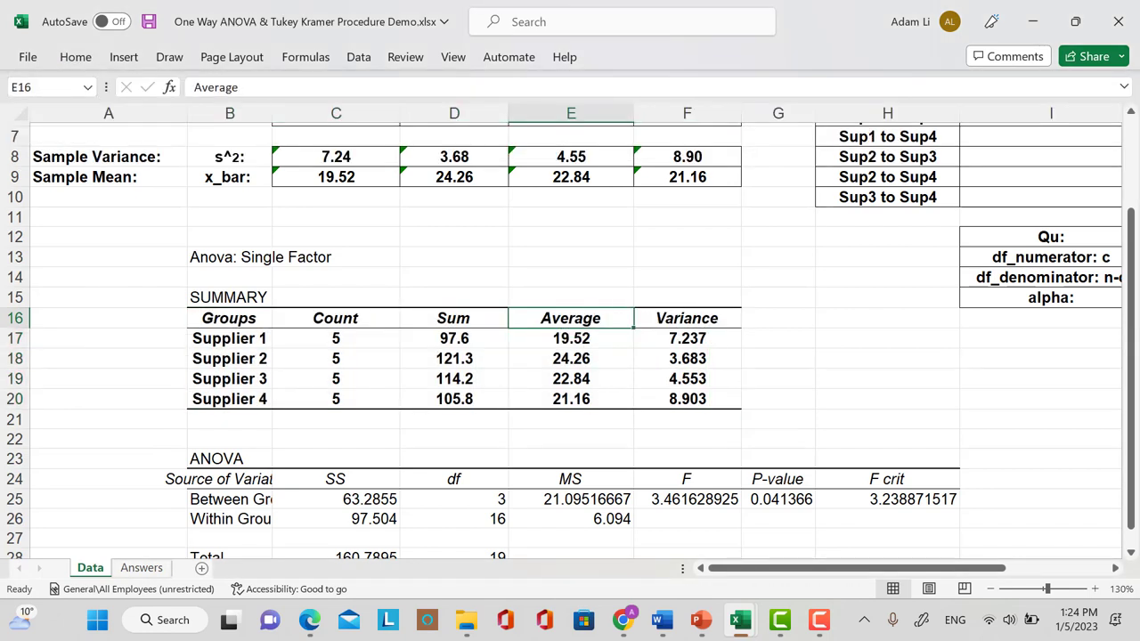
pyautogui.moveTo(571, 318); pyautogui.dragTo(571, 399)
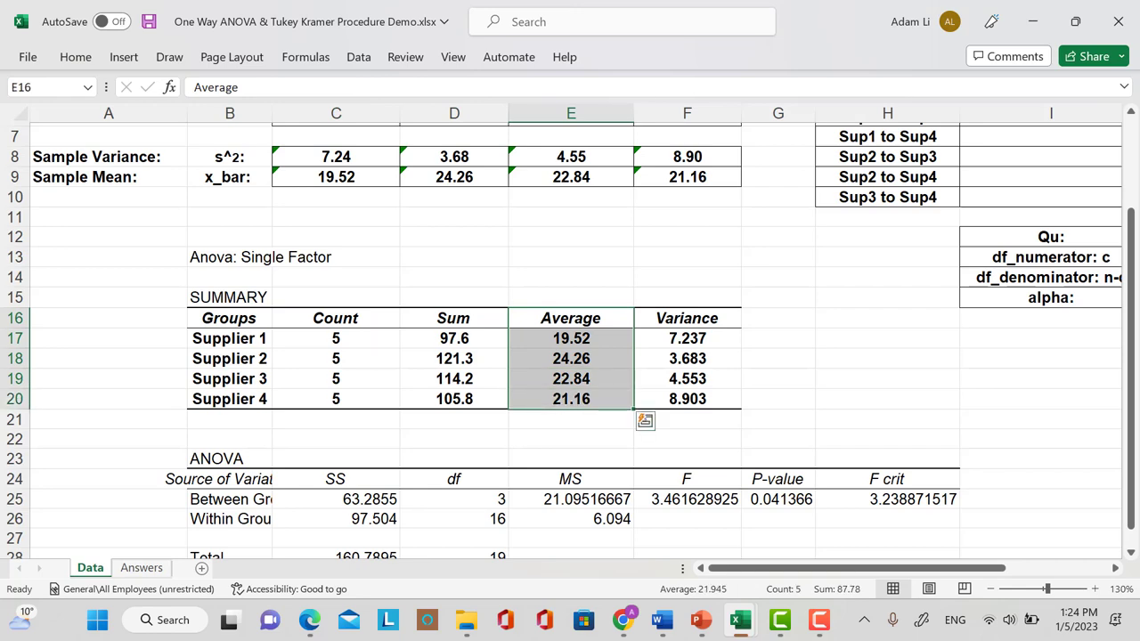
pyautogui.click(76, 58)
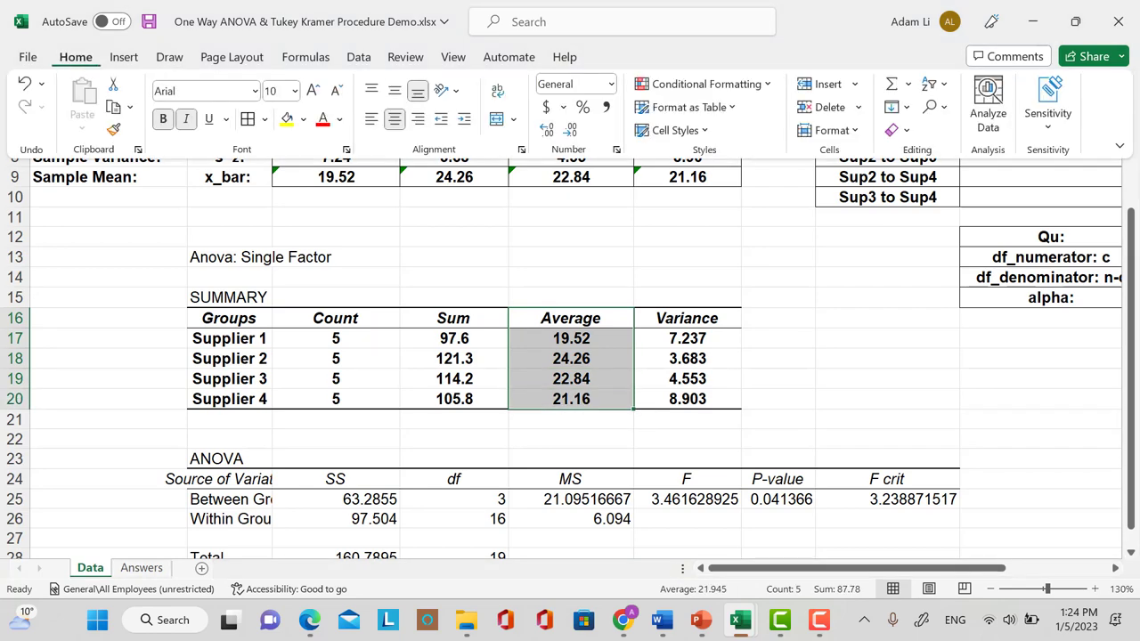
pyautogui.click(286, 120)
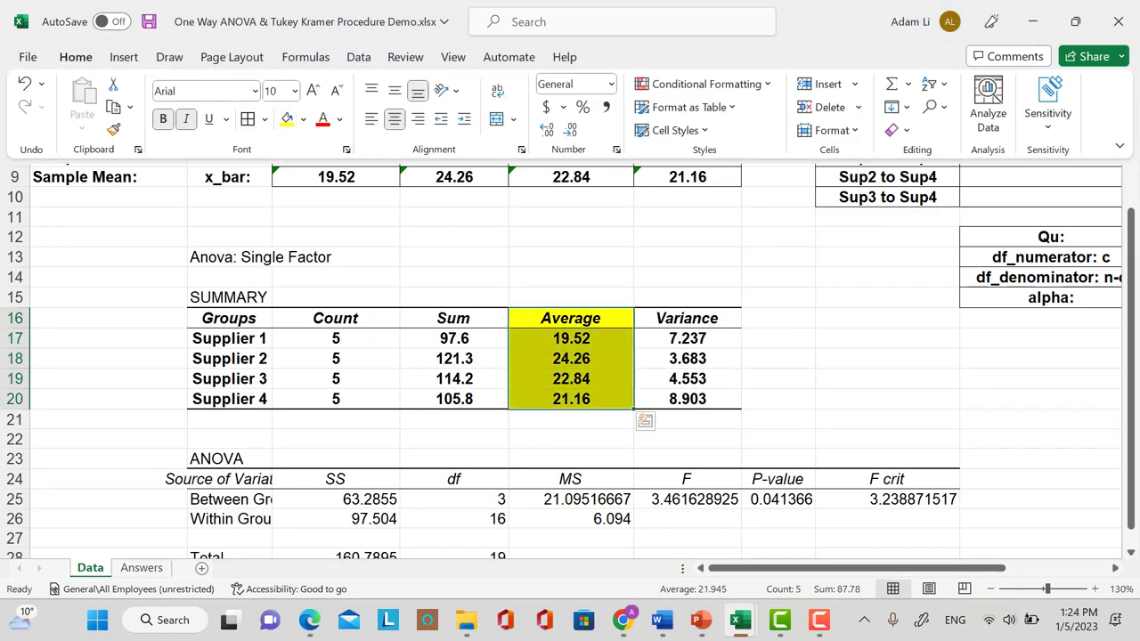
pyautogui.click(886, 378)
# Add borders around every cell of the SUMMARY table, B16:F20
pyautogui.moveTo(229, 318); pyautogui.dragTo(686, 399)
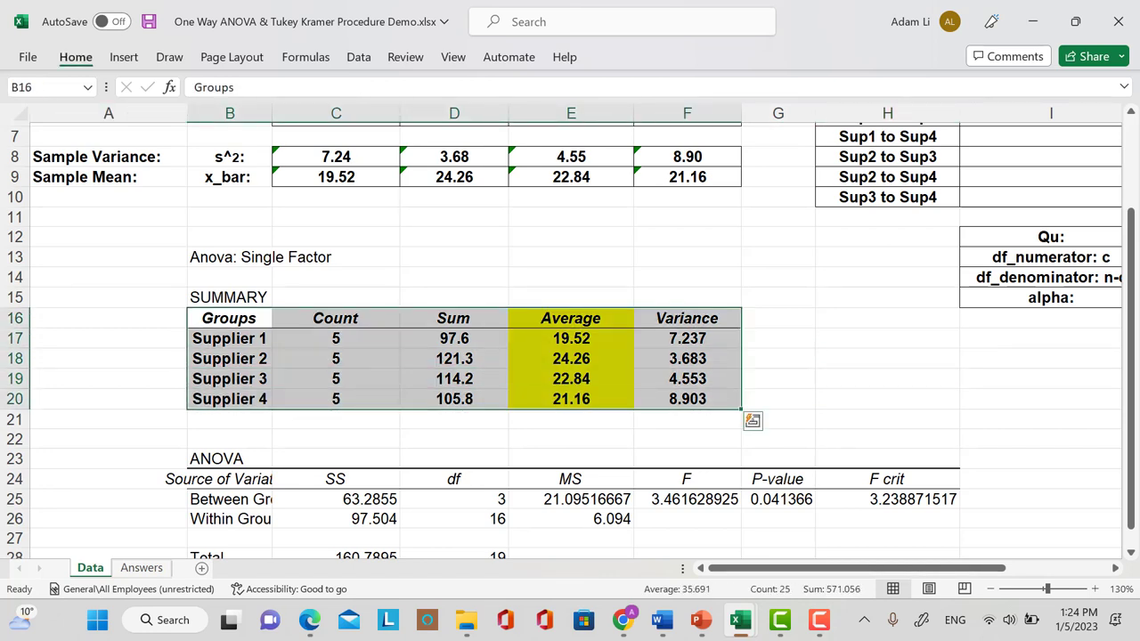
pyautogui.click(77, 58)
pyautogui.click(248, 120)
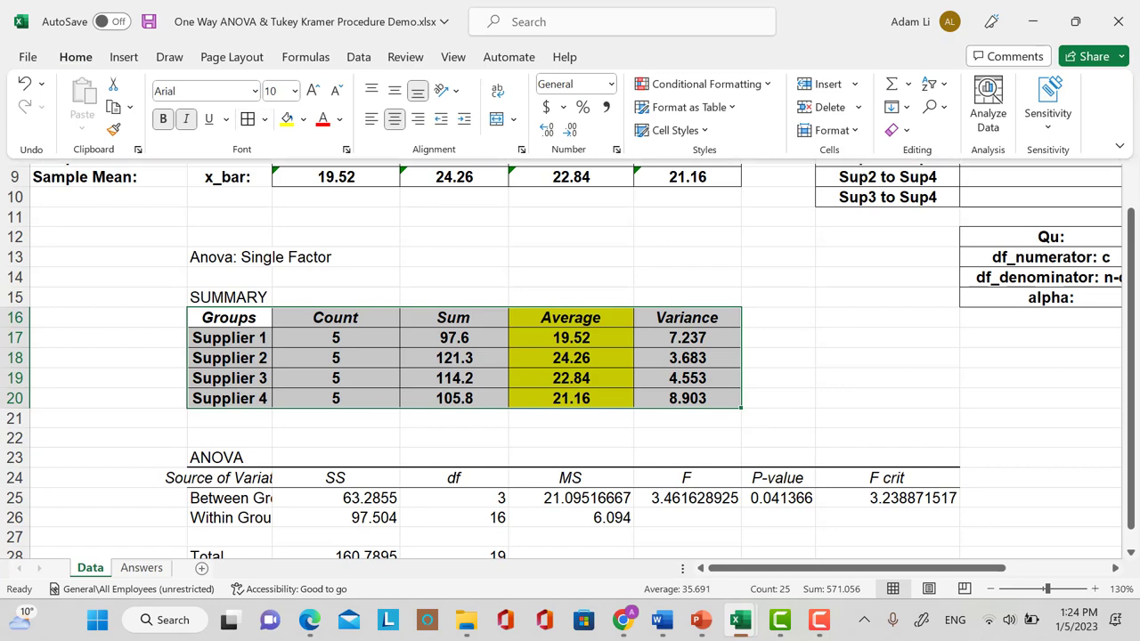
pyautogui.click(886, 419)
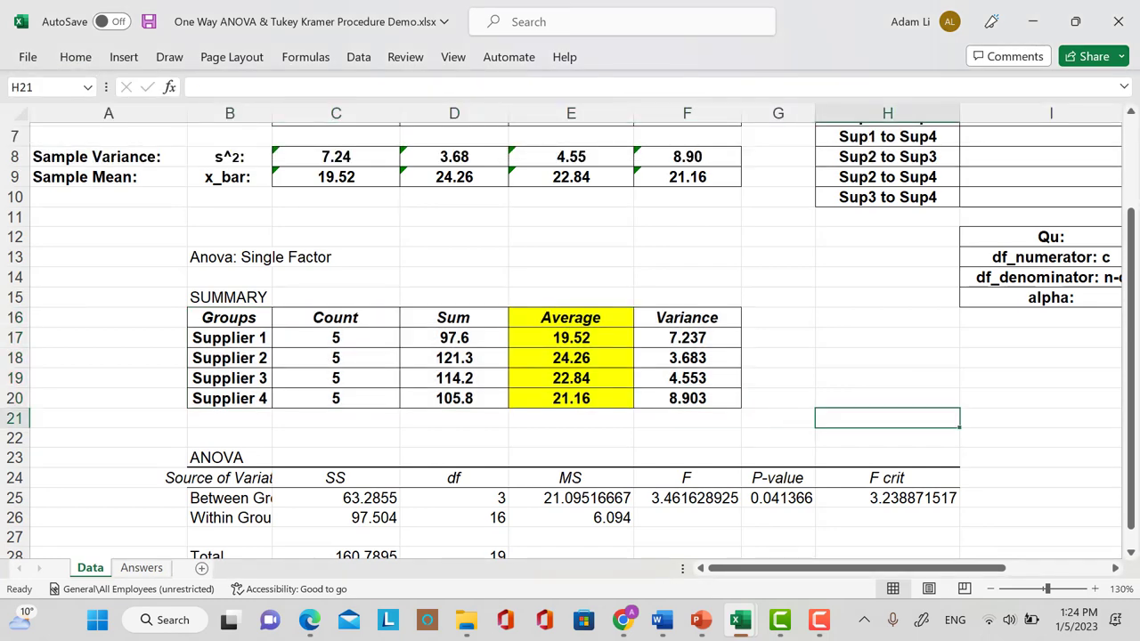
# Widen column B so the Source of Variation labels in the ANOVA table fit completely
pyautogui.scroll(1, 570, 341)
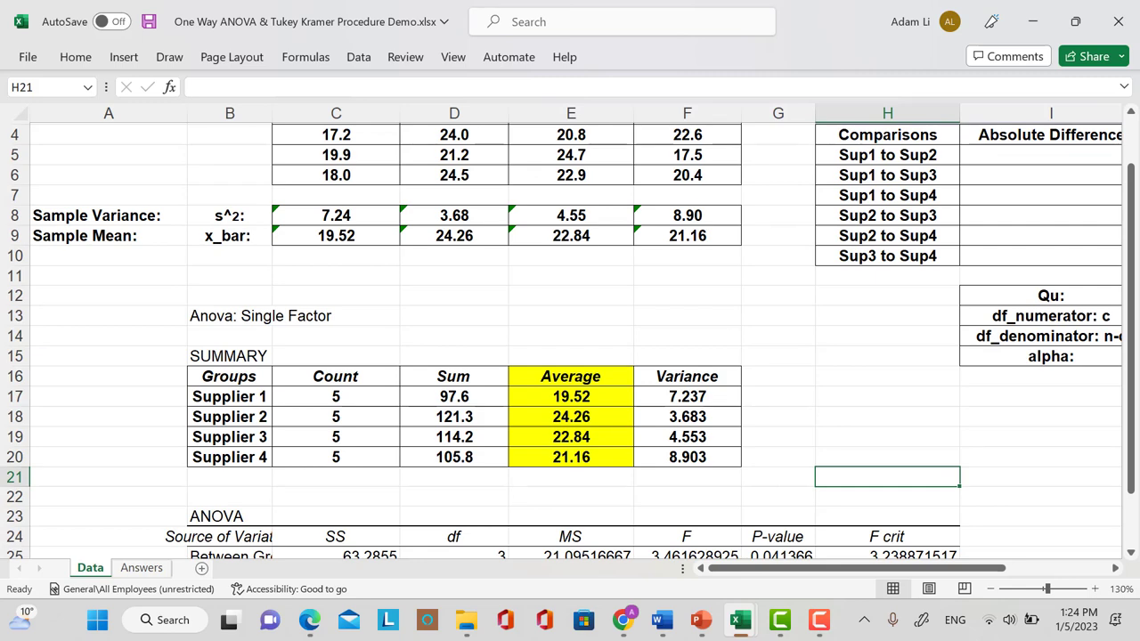
pyautogui.scroll(-1, 570, 341)
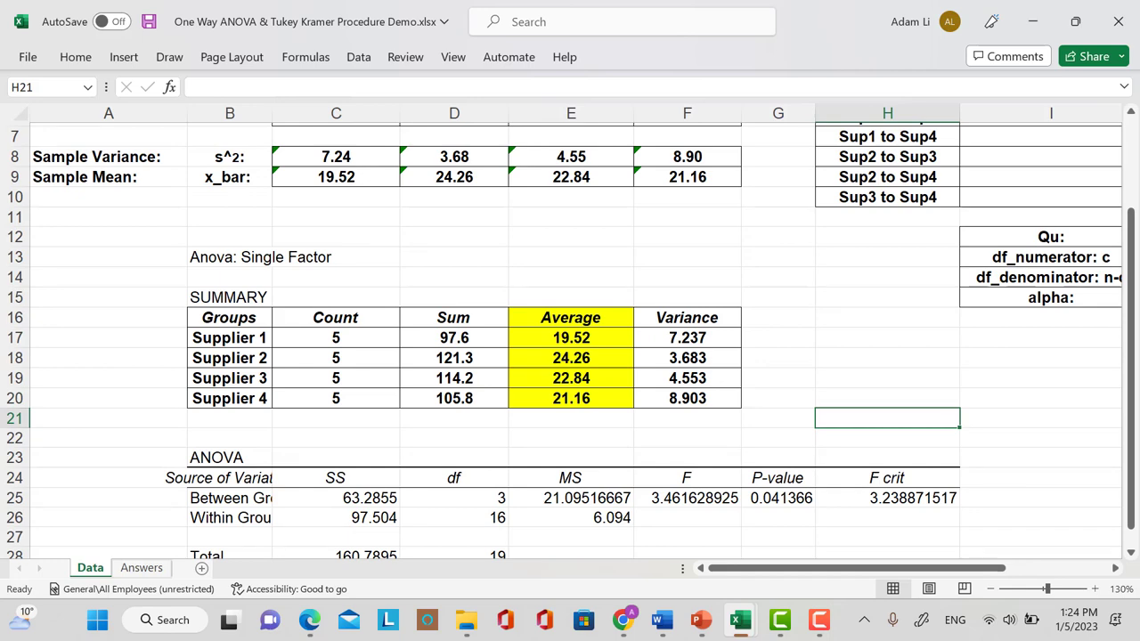
pyautogui.scroll(-2, 570, 341)
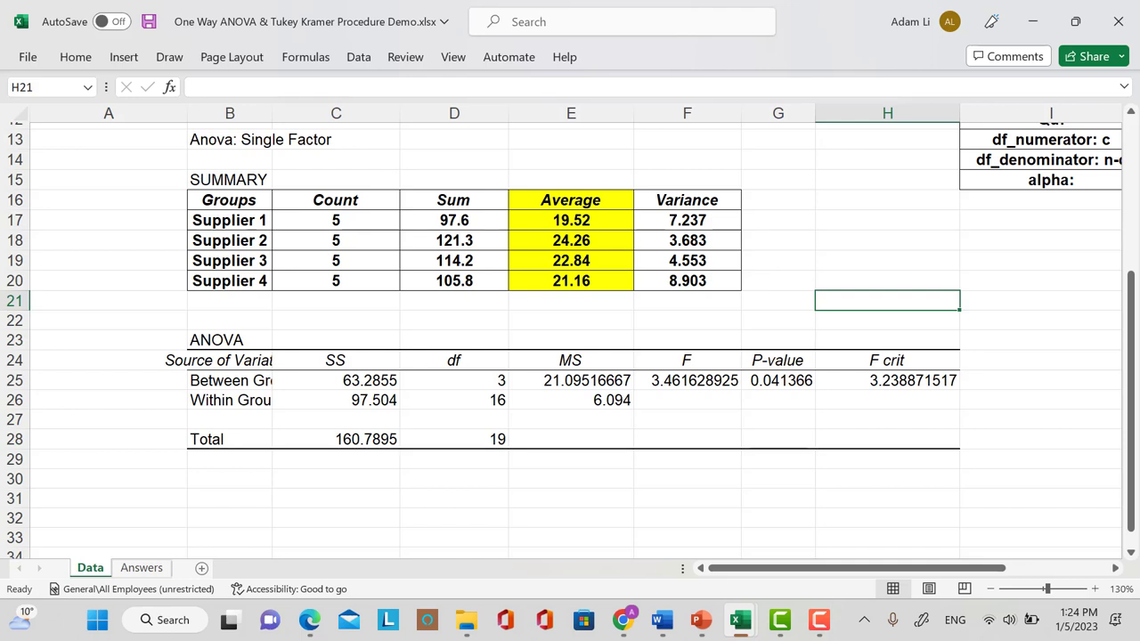
pyautogui.moveTo(272, 113); pyautogui.dragTo(338, 113)
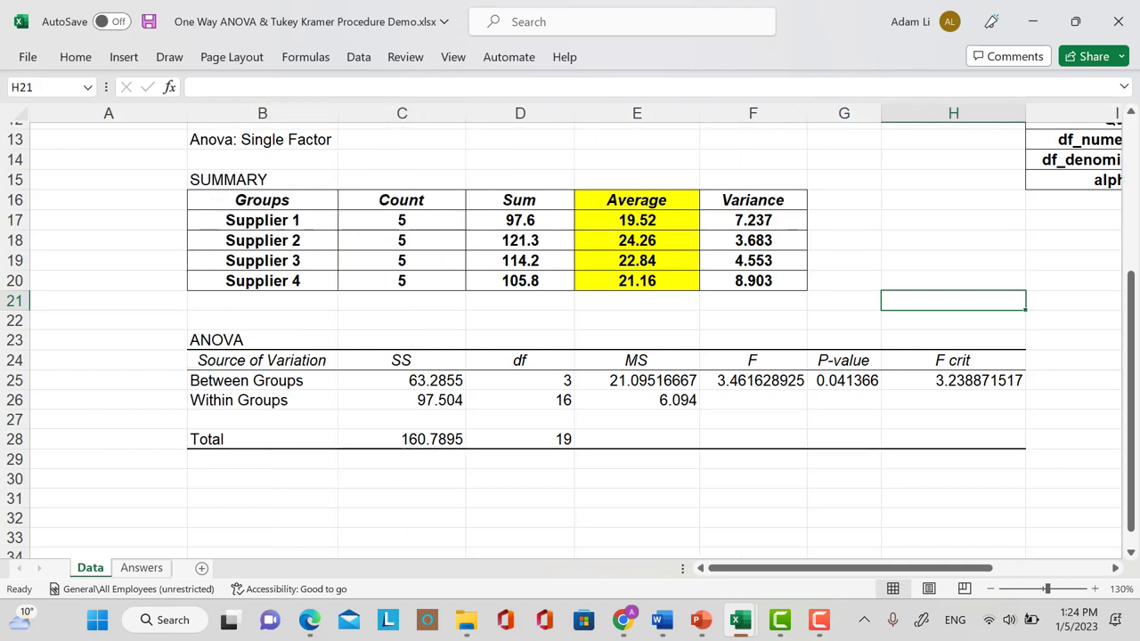
# Make the ANOVA table in B23:H28 bold and center its contents
pyautogui.moveTo(216, 340); pyautogui.dragTo(953, 439)
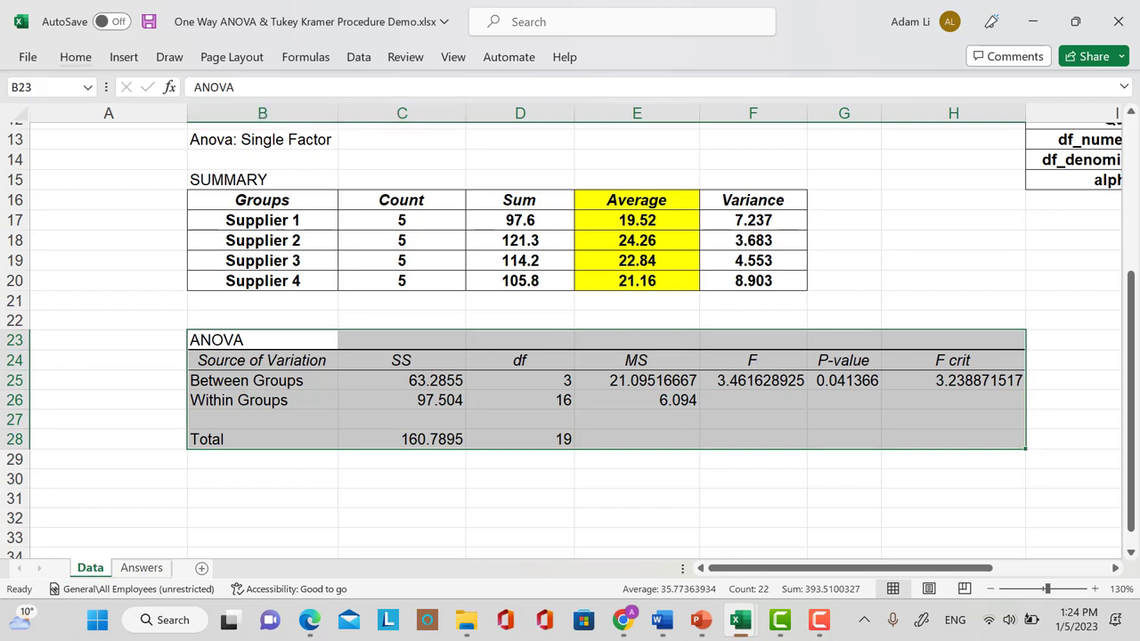
pyautogui.click(75, 56)
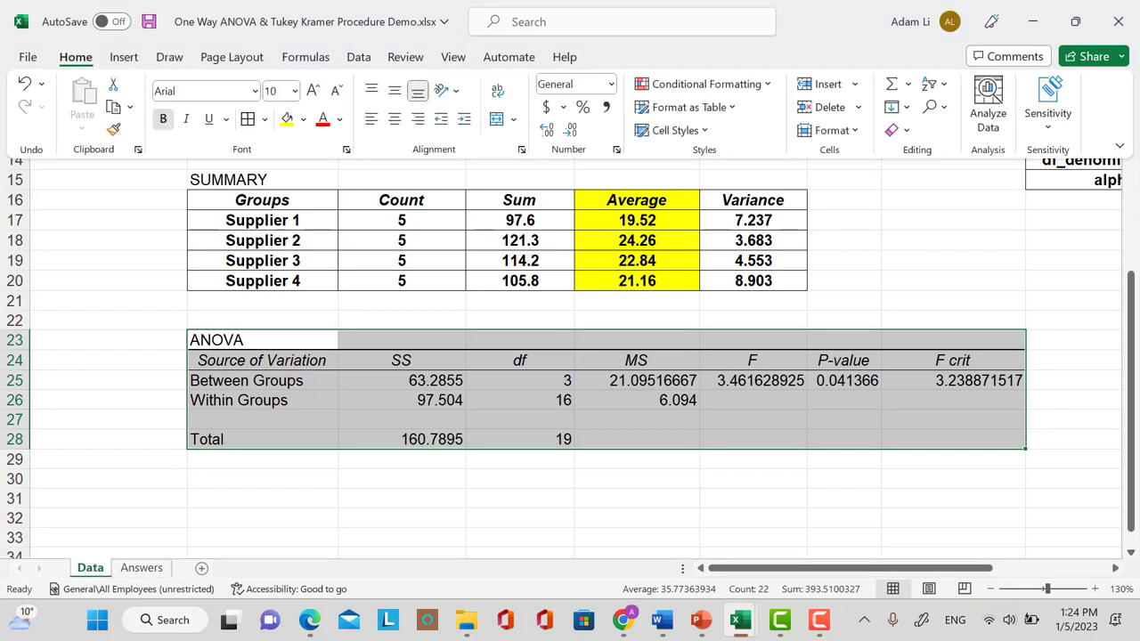
pyautogui.click(163, 118)
pyautogui.click(394, 119)
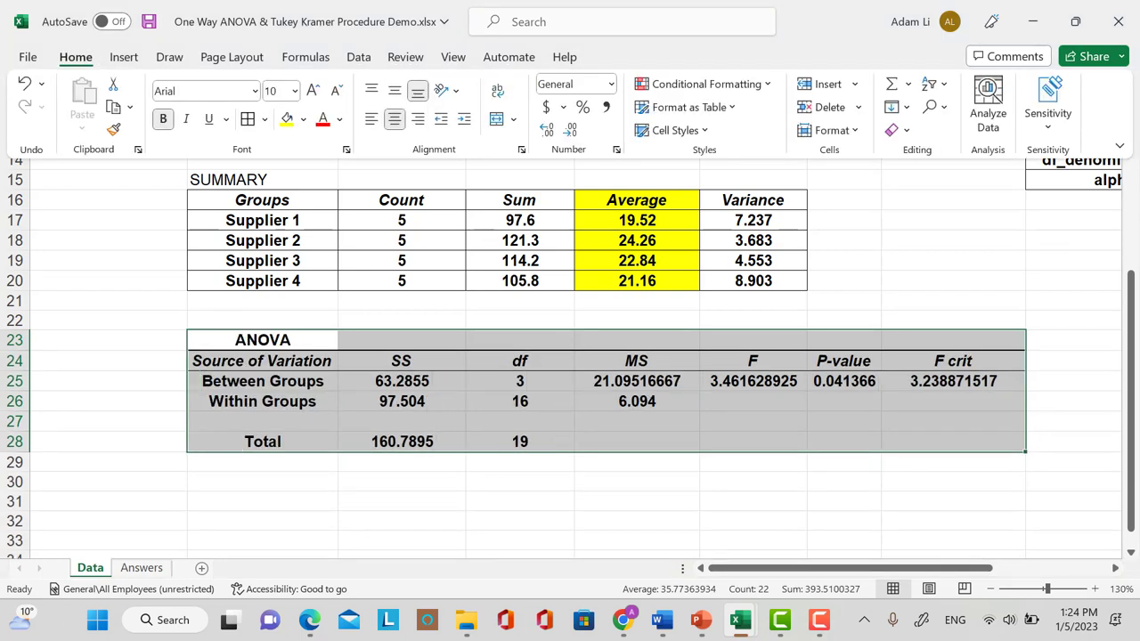
# Add borders around every cell of the ANOVA rows in B24:H26
pyautogui.moveTo(261, 361); pyautogui.dragTo(979, 401)
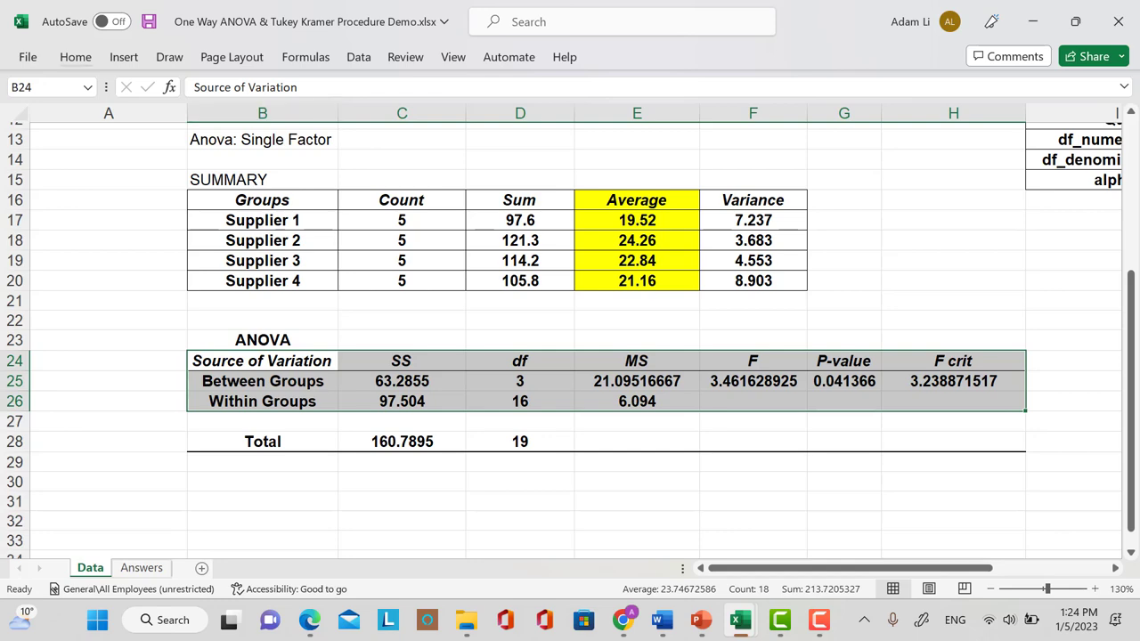
pyautogui.click(75, 56)
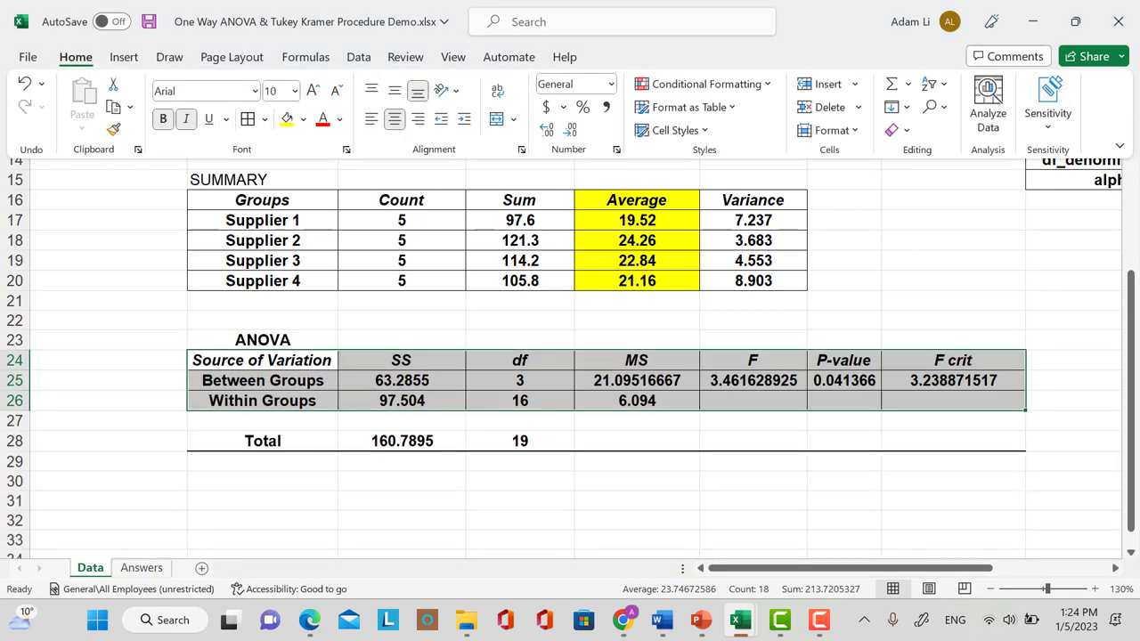
pyautogui.click(843, 481)
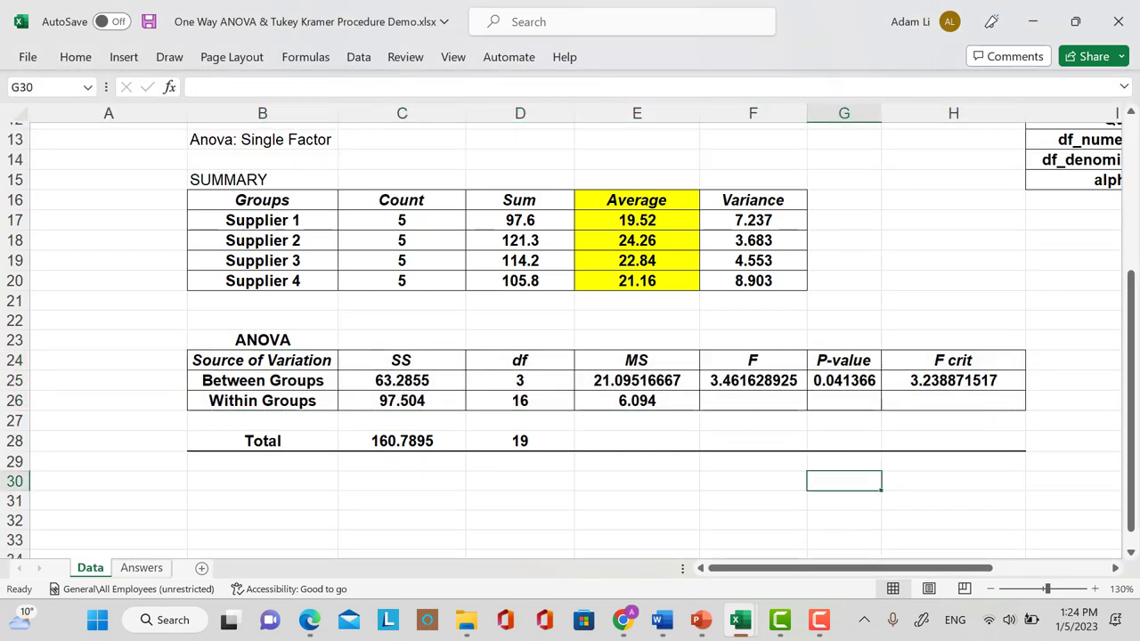
# Change the Between Groups label in B25 to Among Groups
pyautogui.click(262, 380)
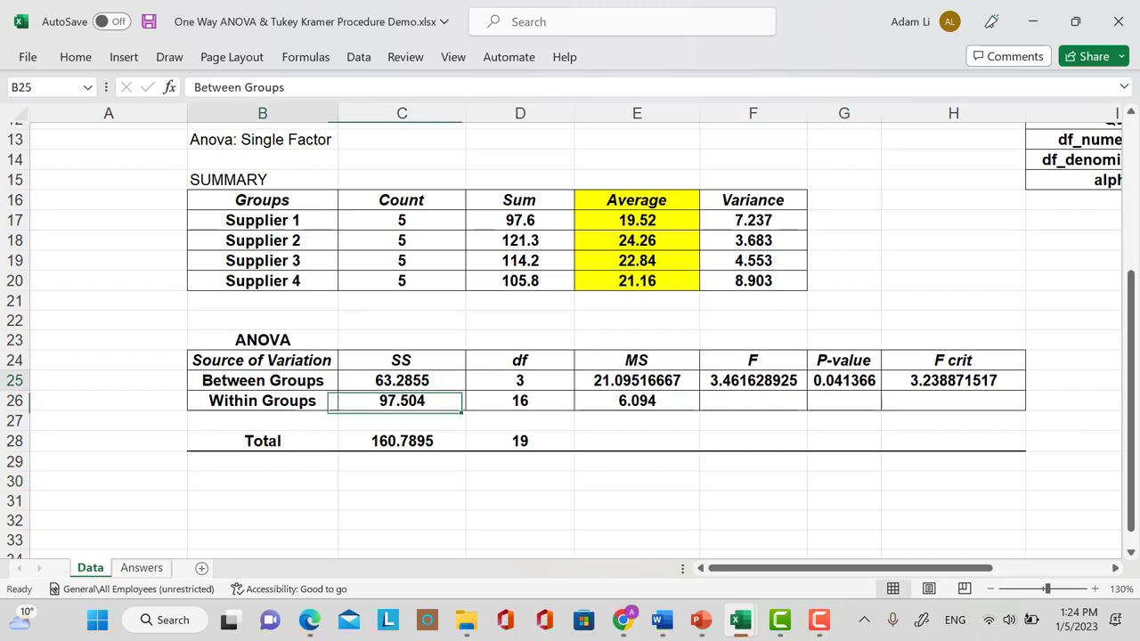
pyautogui.doubleClick(241, 380)
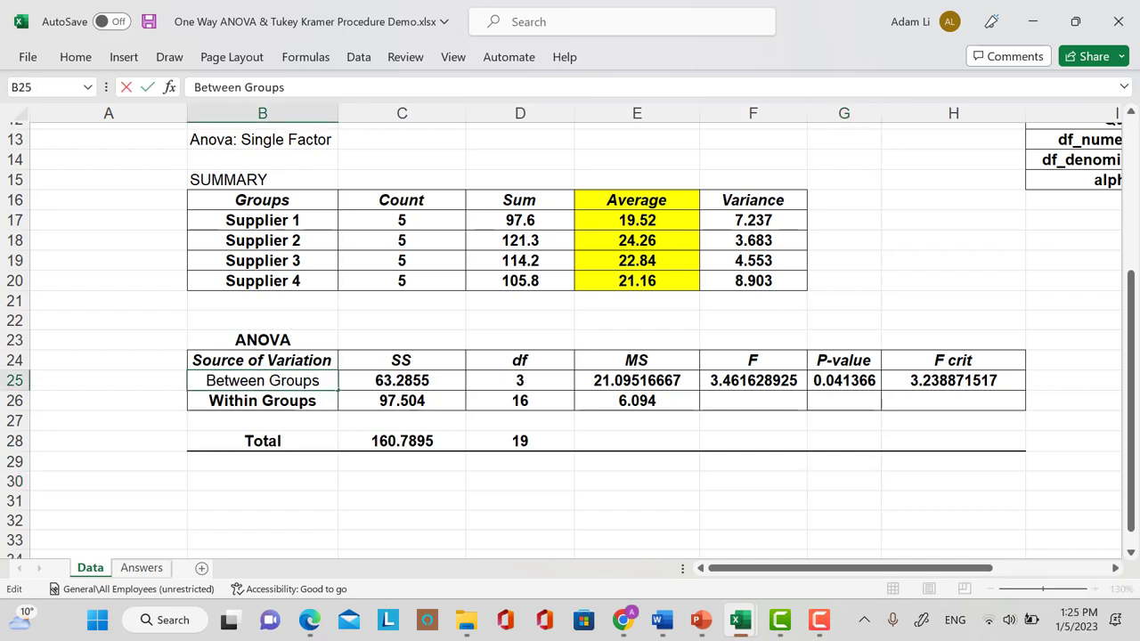
pyautogui.moveTo(264, 380); pyautogui.dragTo(205, 380)
pyautogui.write('SMO')
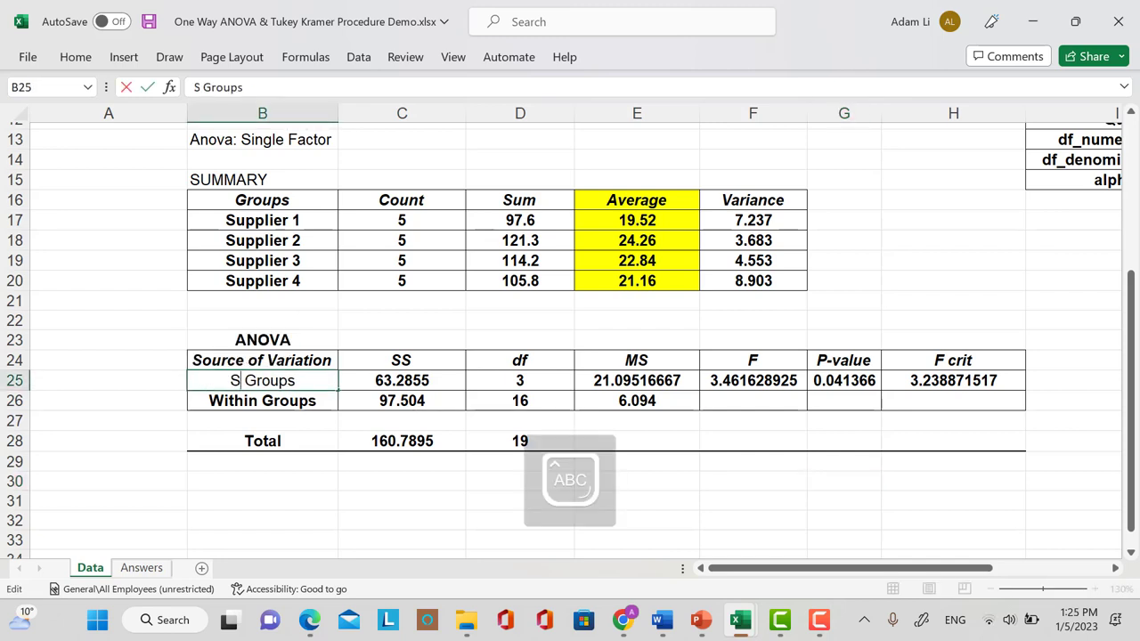
pyautogui.press('BackSpace')
pyautogui.press('BackSpace')
pyautogui.press('BackSpace')
pyautogui.write('Among')
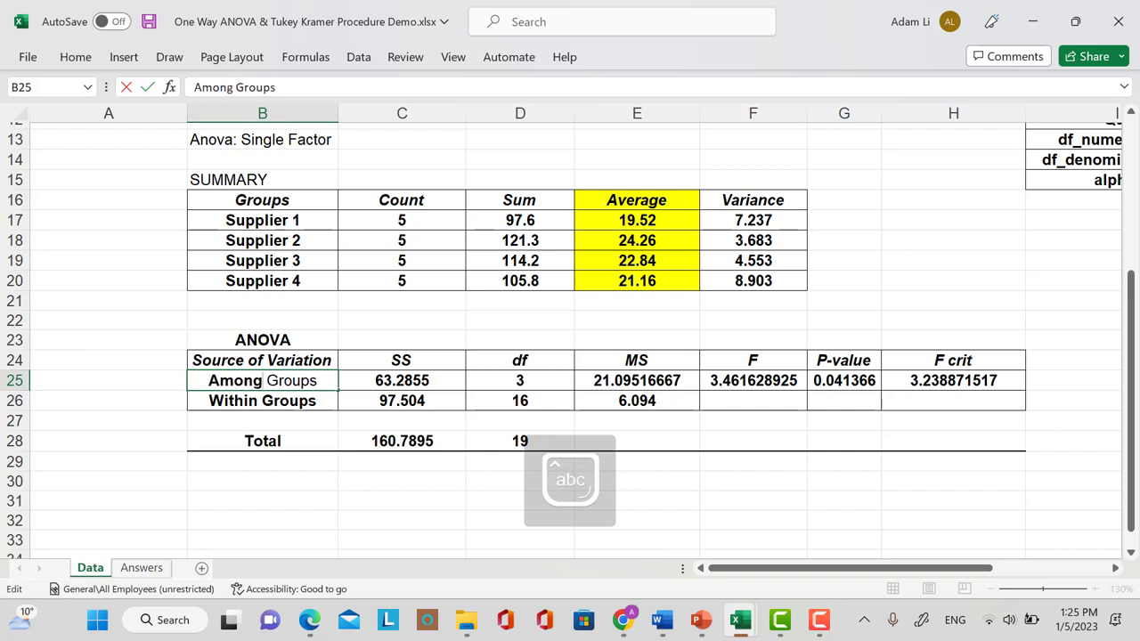
pyautogui.click(843, 301)
# Examine the degrees of freedom and the mean square of the Among Groups row in the ANOVA table
pyautogui.scroll(3, 570, 338)
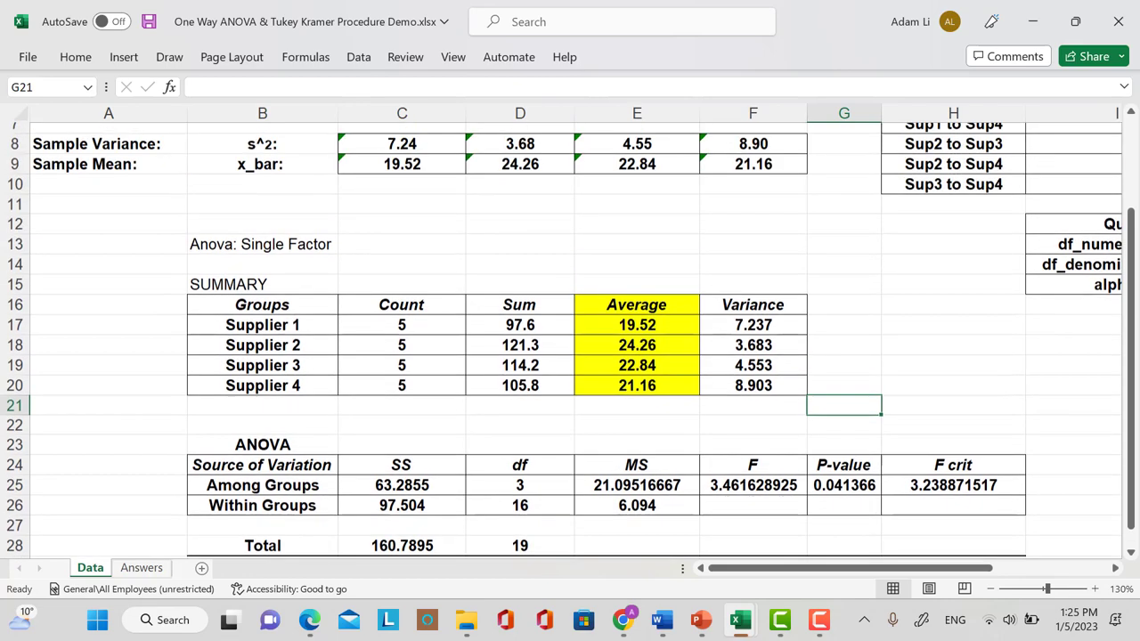
pyautogui.scroll(1, 570, 338)
pyautogui.scroll(-4, 570, 338)
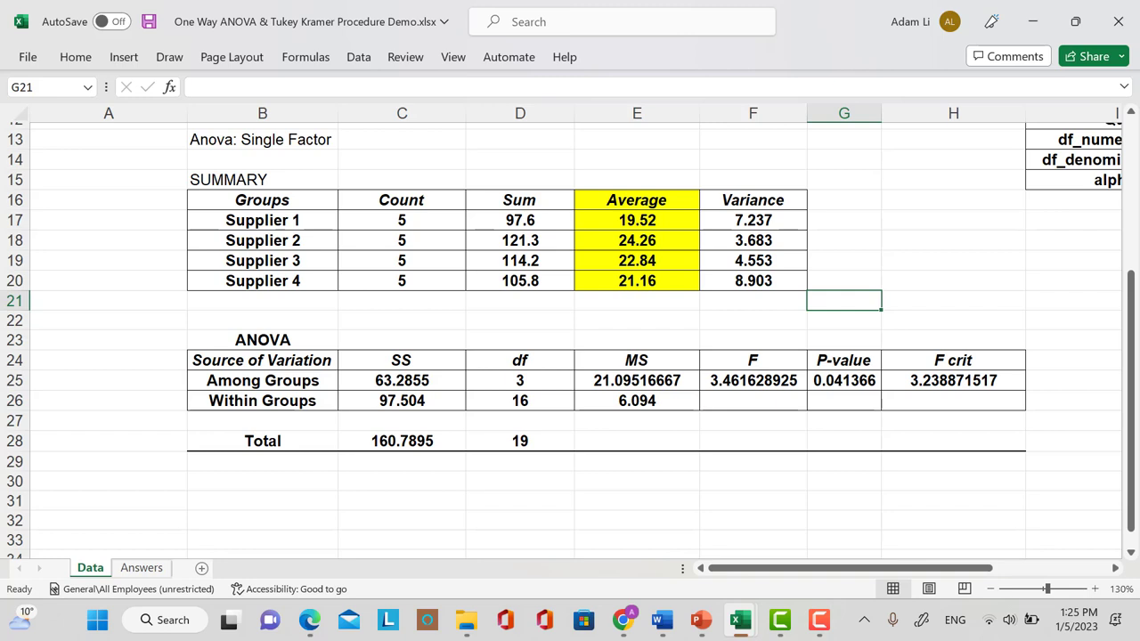
pyautogui.click(520, 380)
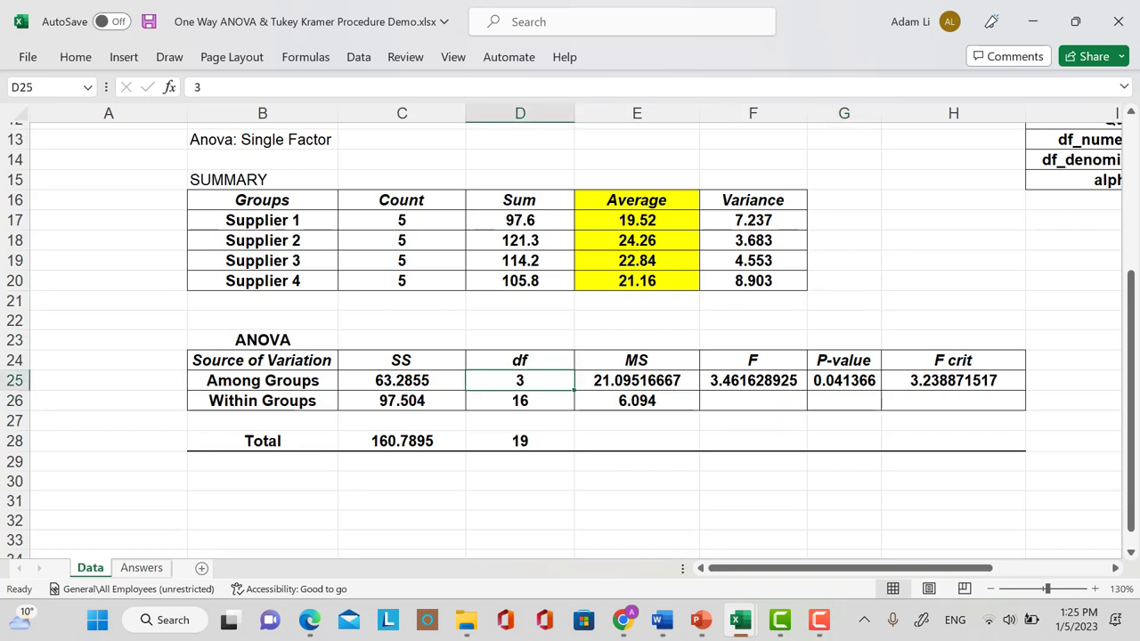
pyautogui.scroll(-1, 570, 338)
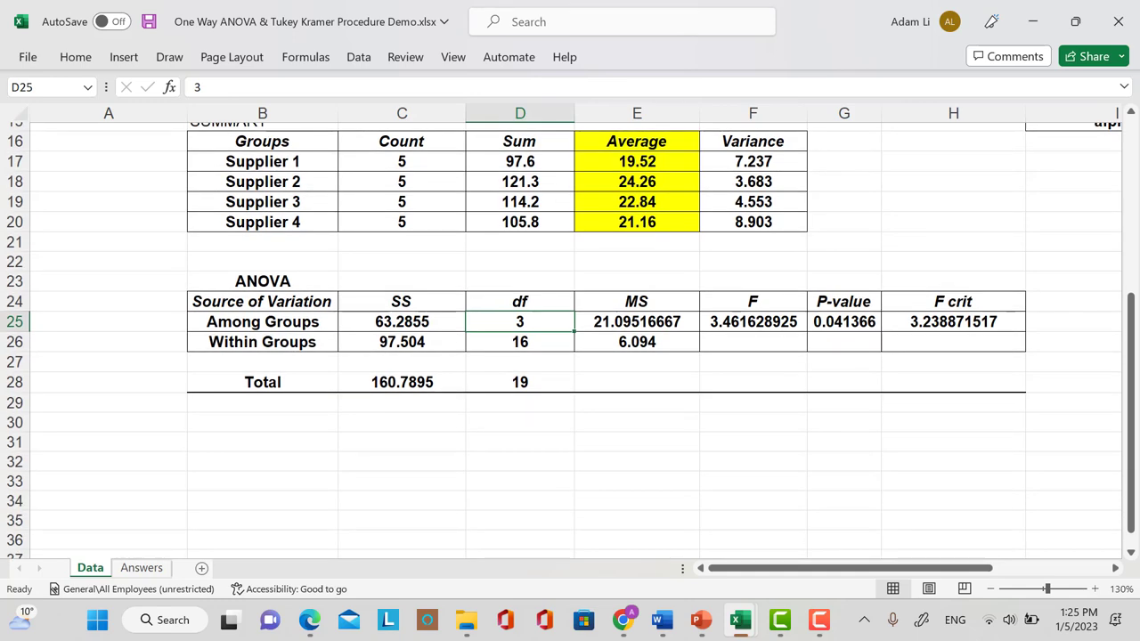
pyautogui.click(636, 321)
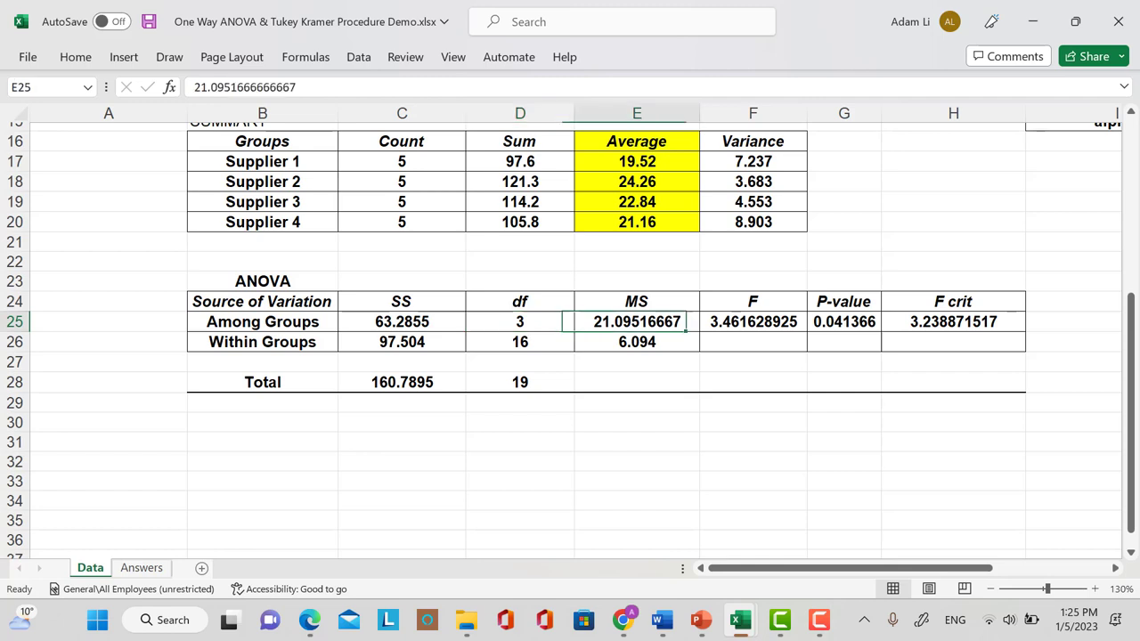
pyautogui.press('F2')
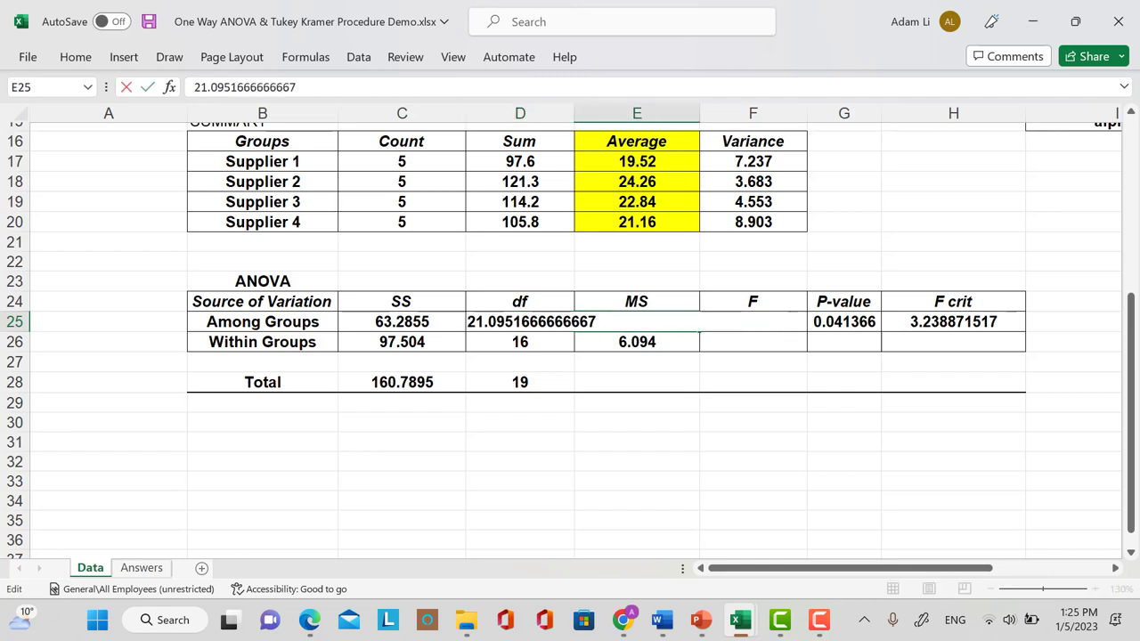
pyautogui.click(636, 461)
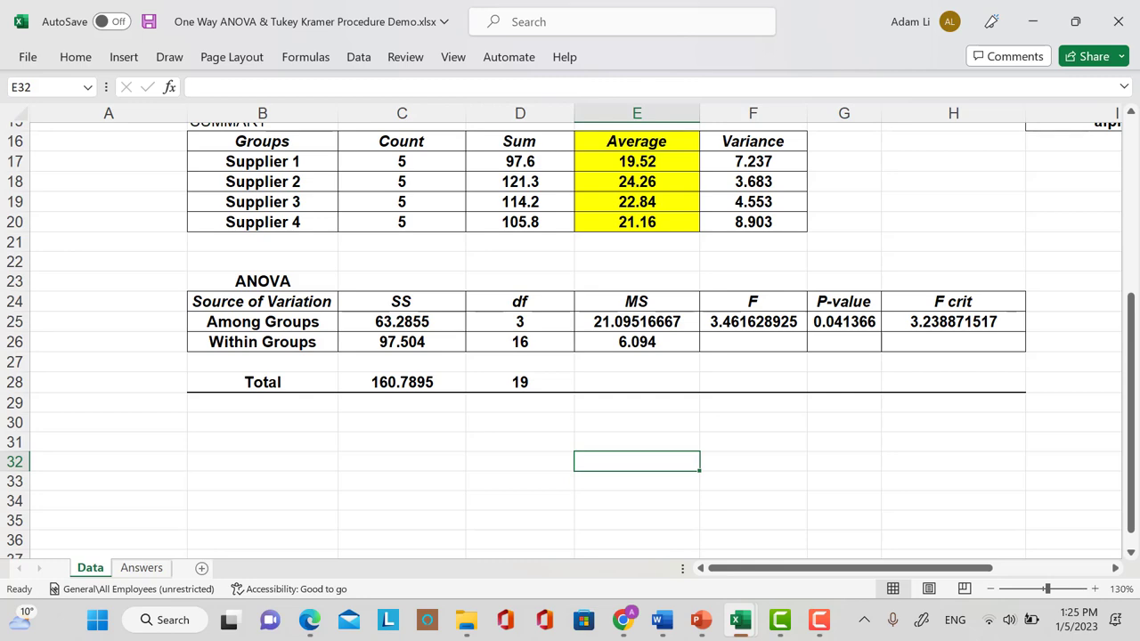
# Examine the Within Groups degrees of freedom against the supplier data above, and the F crit value in the ANOVA table
pyautogui.click(520, 342)
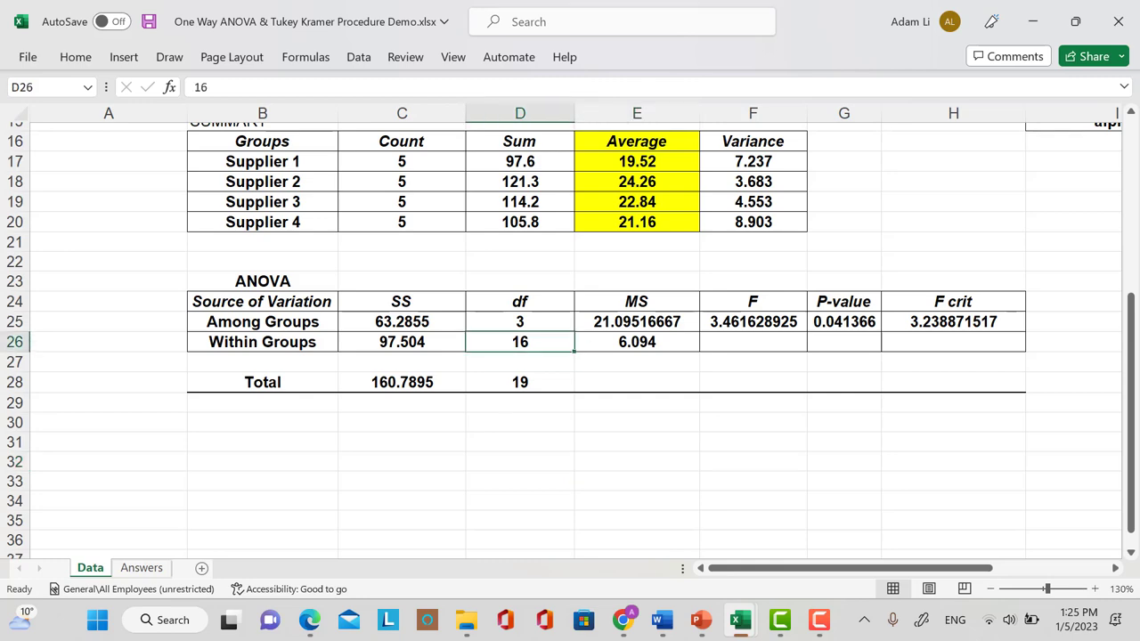
pyautogui.scroll(5, 570, 338)
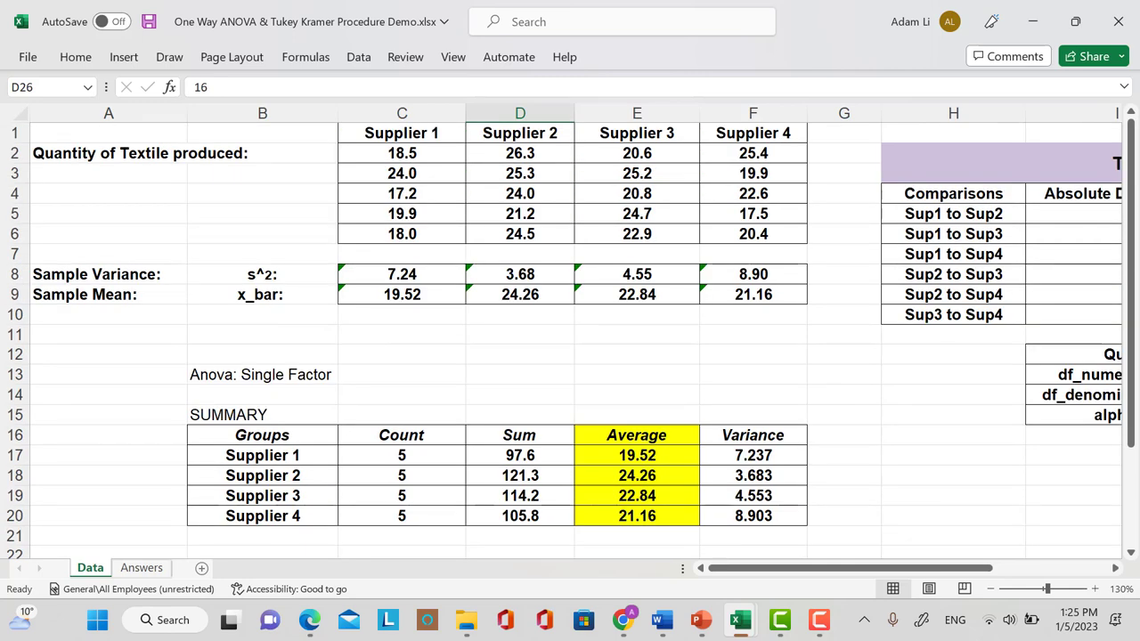
pyautogui.scroll(-5, 570, 339)
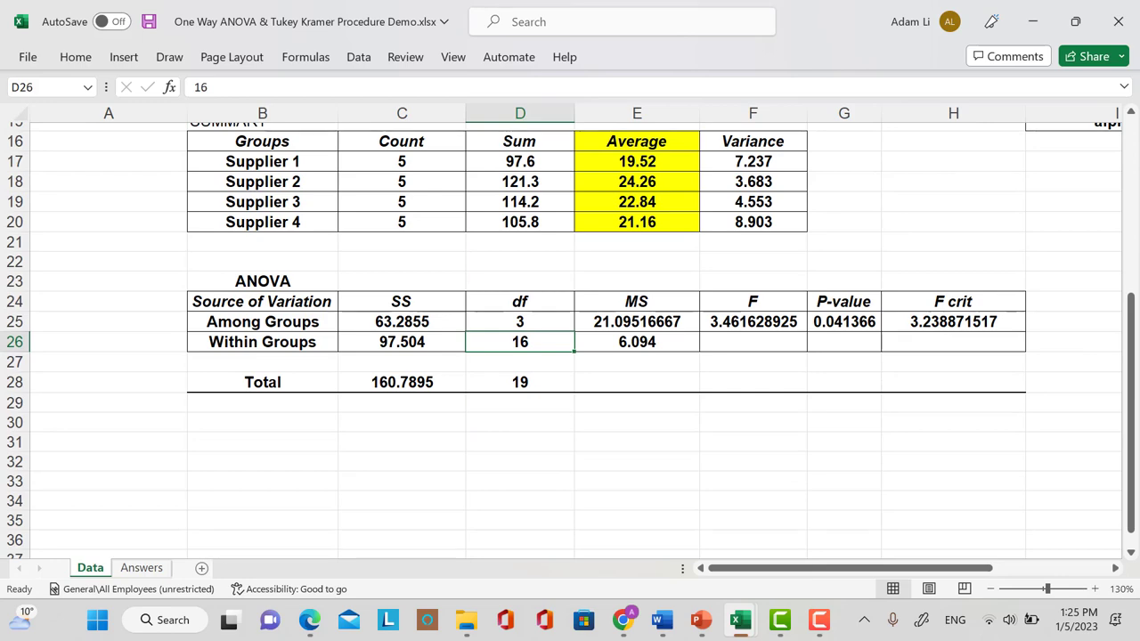
pyautogui.scroll(5, 570, 338)
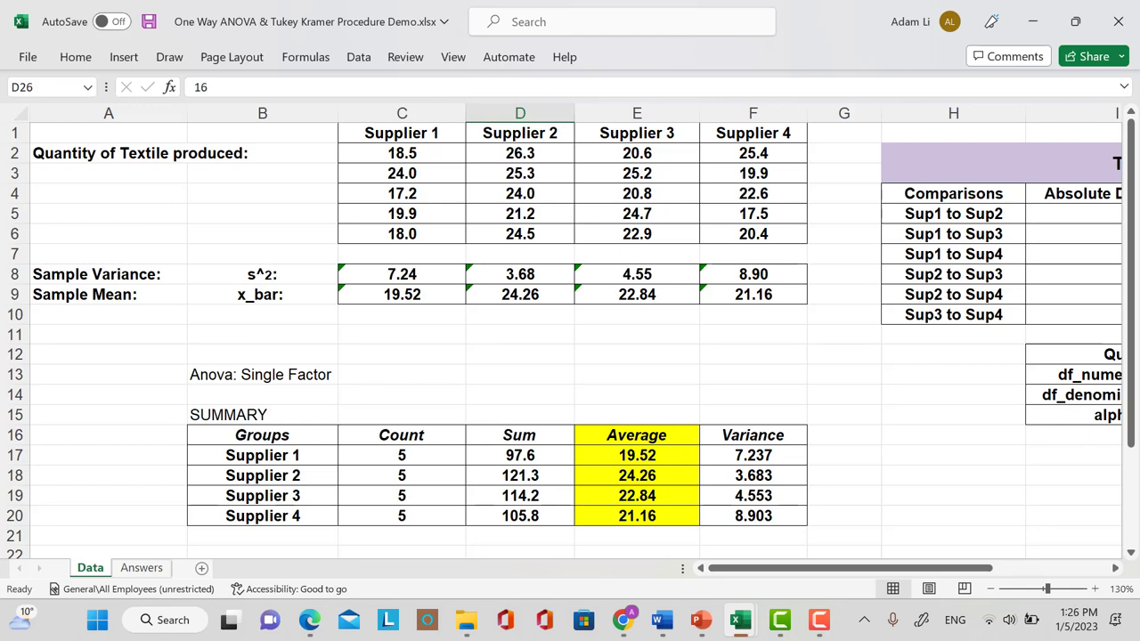
pyautogui.scroll(-7, 569, 338)
pyautogui.scroll(2, 570, 338)
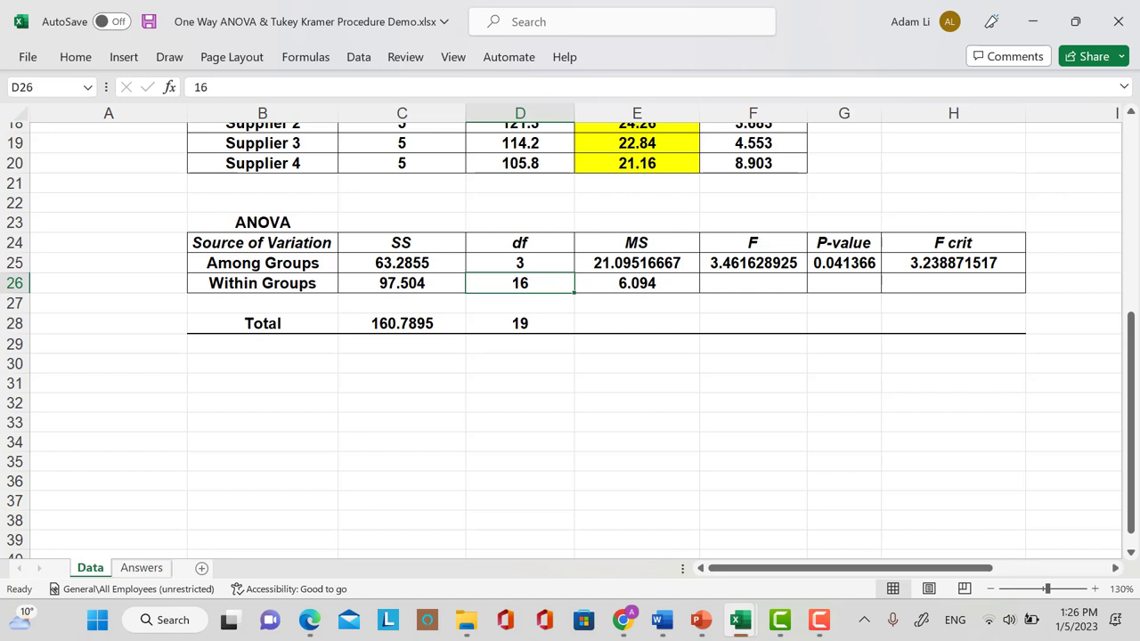
pyautogui.click(953, 242)
pyautogui.click(952, 262)
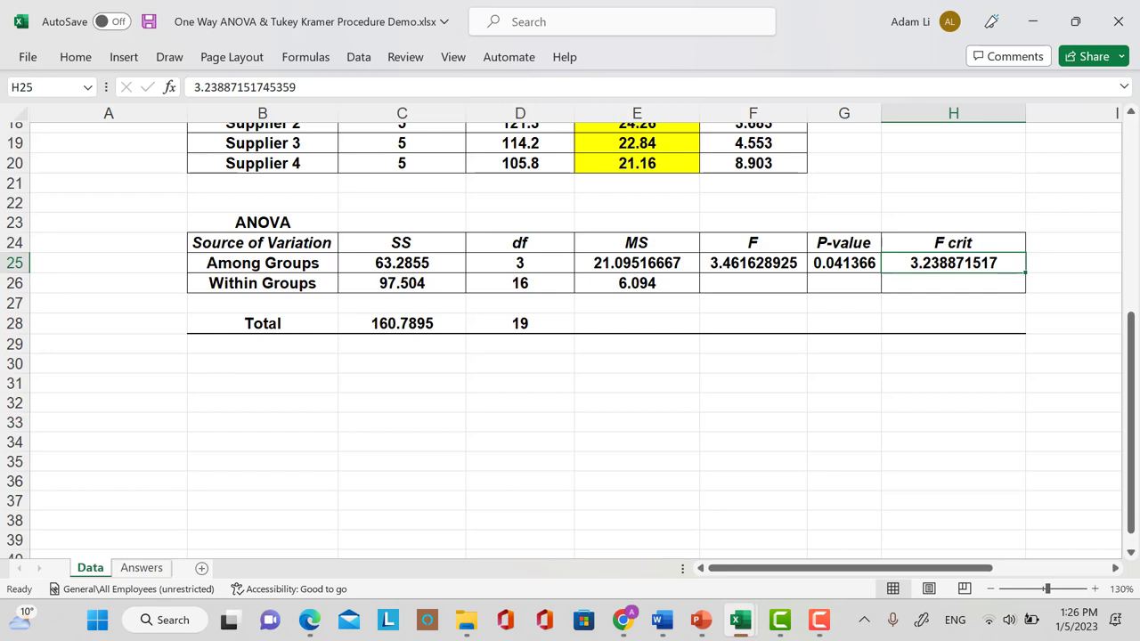
# Enter the hypothesis labels "Ho:" in I21 and "H1:" in I22
pyautogui.moveTo(849, 567); pyautogui.dragTo(944, 567)
pyautogui.click(756, 182)
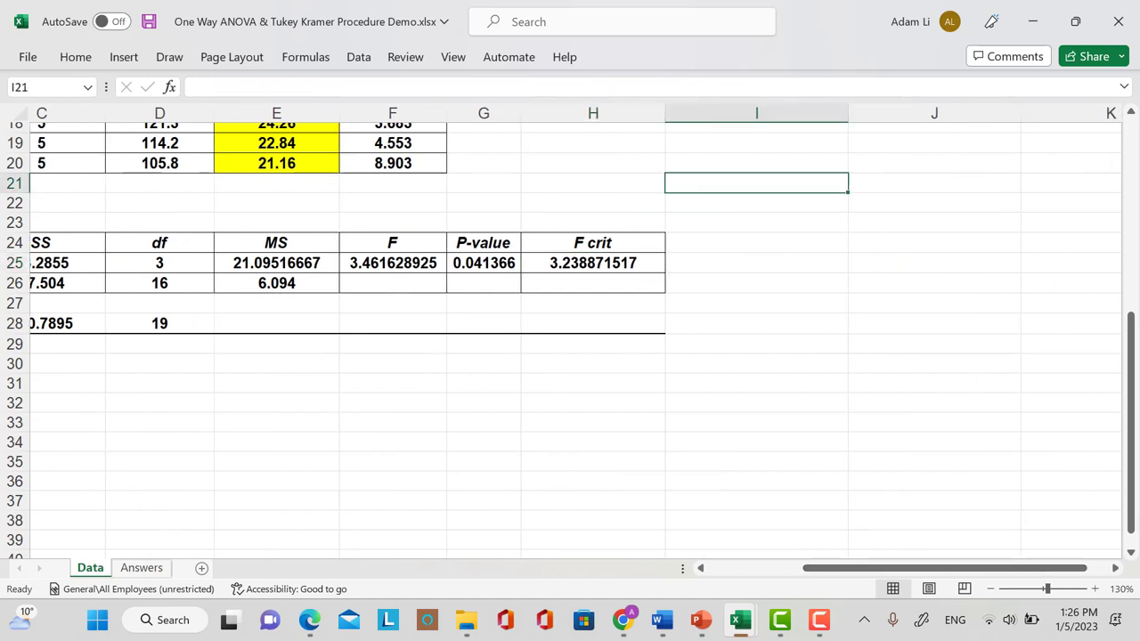
pyautogui.write('Ho:')
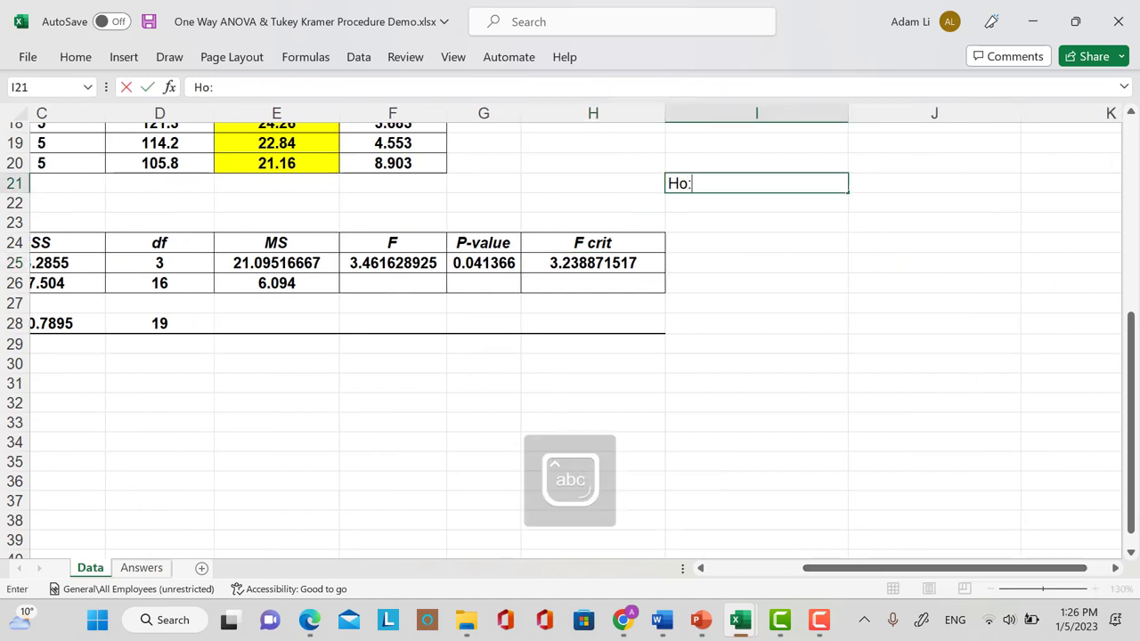
pyautogui.press('Tab')
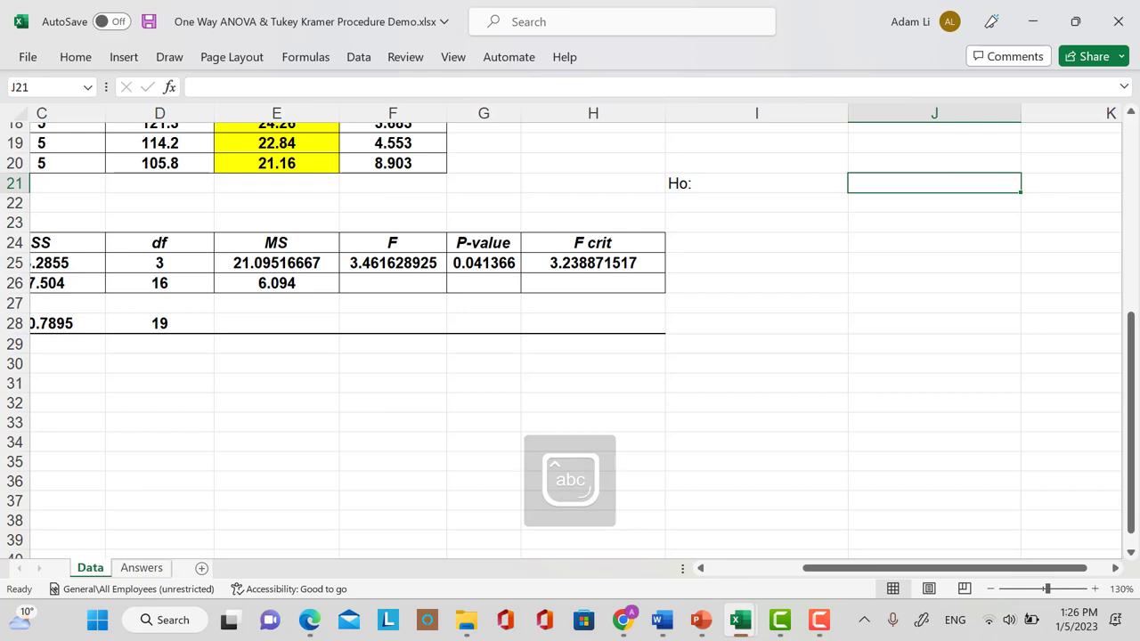
pyautogui.press('Return')
pyautogui.write('H1')
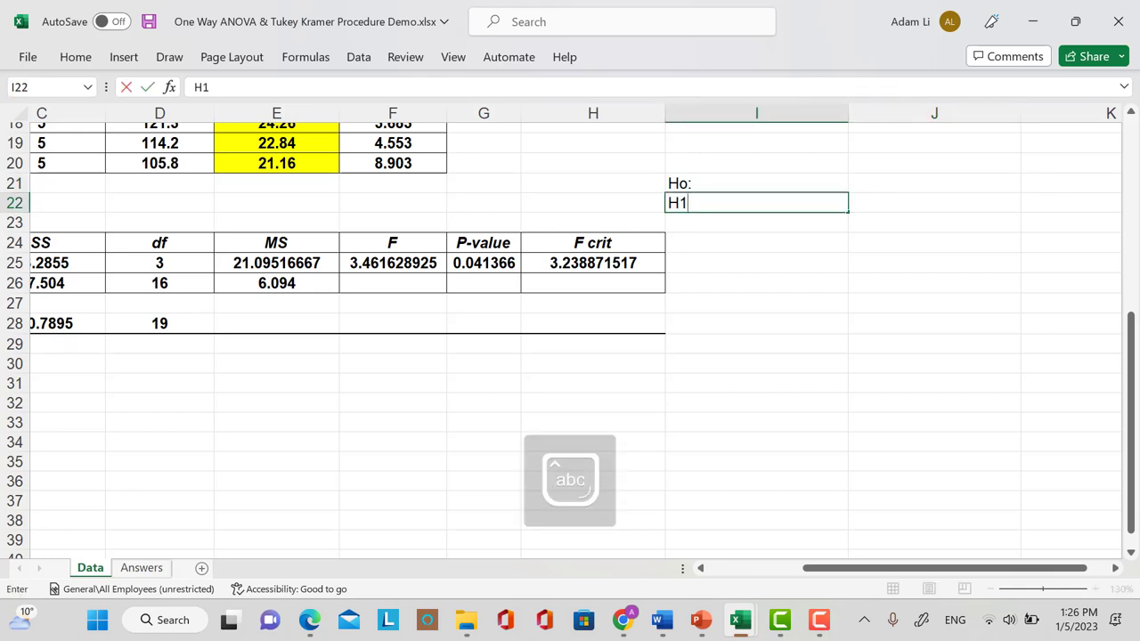
pyautogui.write('"')
pyautogui.press('BackSpace')
pyautogui.write(':')
pyautogui.click(933, 183)
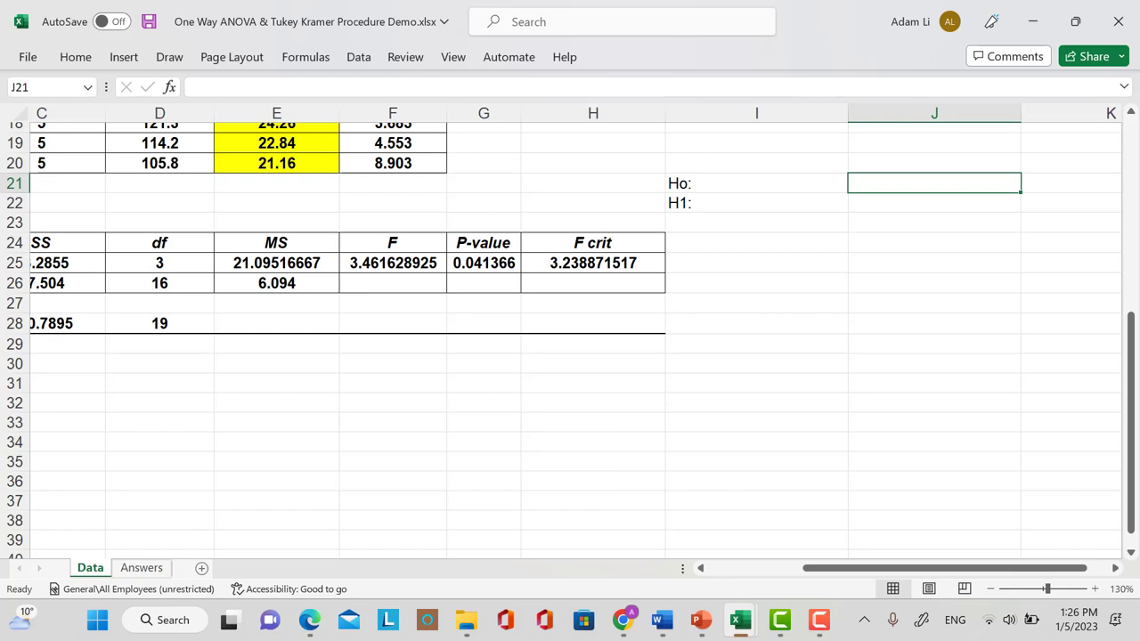
# Make the hypothesis block I21:J22 bold and centered, with borders around every cell
pyautogui.moveTo(756, 182); pyautogui.dragTo(934, 203)
pyautogui.click(75, 56)
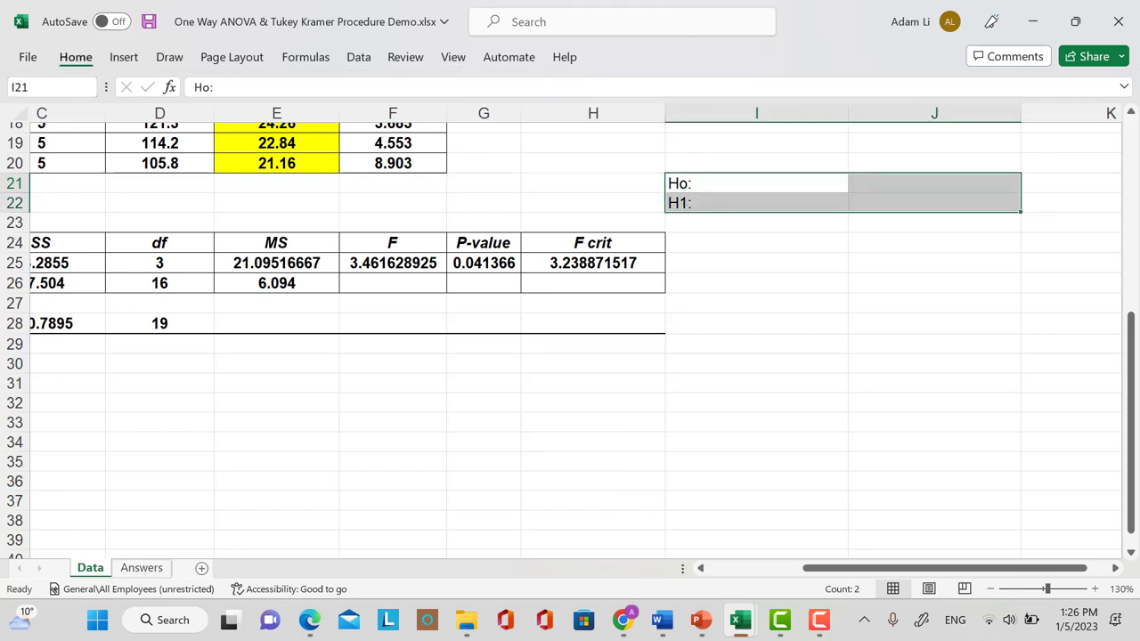
pyautogui.click(163, 119)
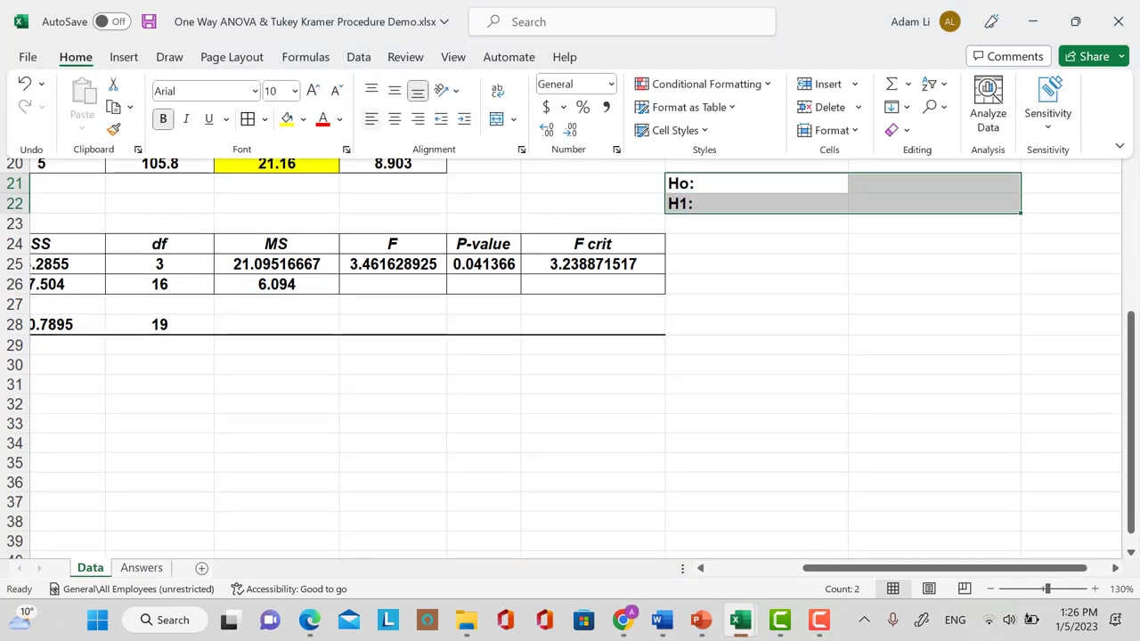
pyautogui.click(395, 119)
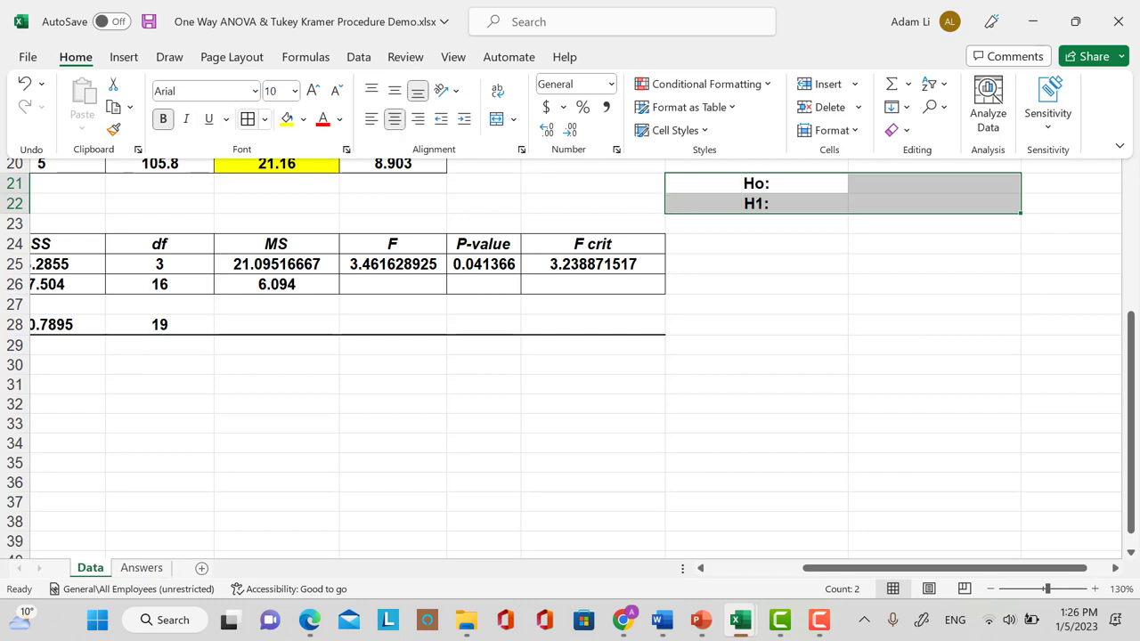
pyautogui.click(247, 119)
# Enter the null hypothesis "u1=u2=u3=u4" in J21
pyautogui.doubleClick(933, 183)
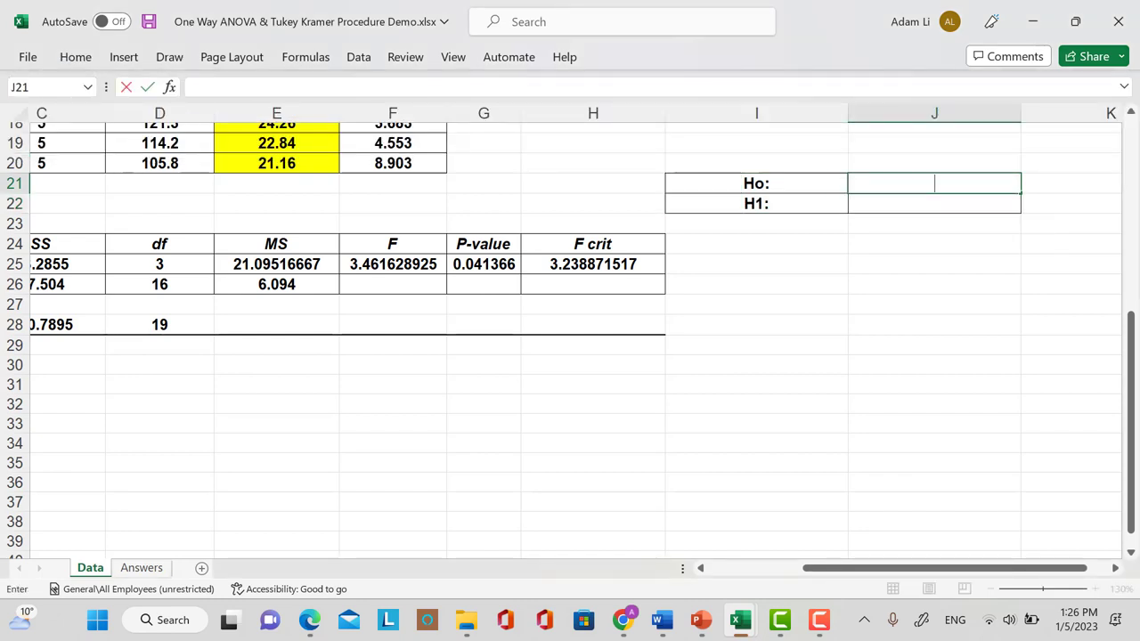
pyautogui.write('u1=u2=u3')
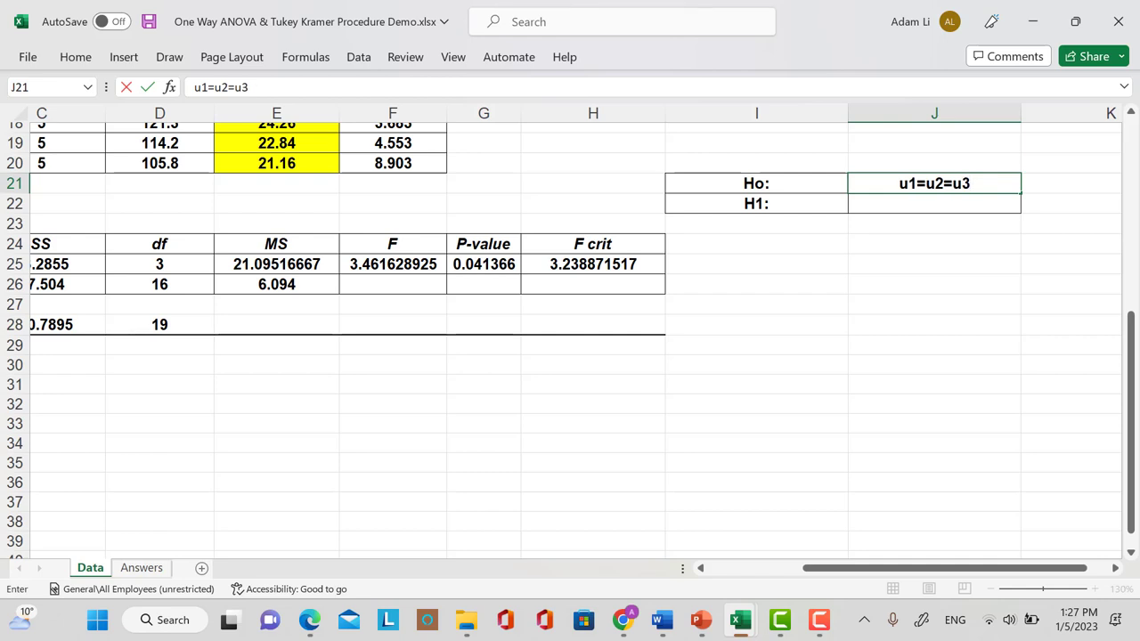
pyautogui.write('=u4')
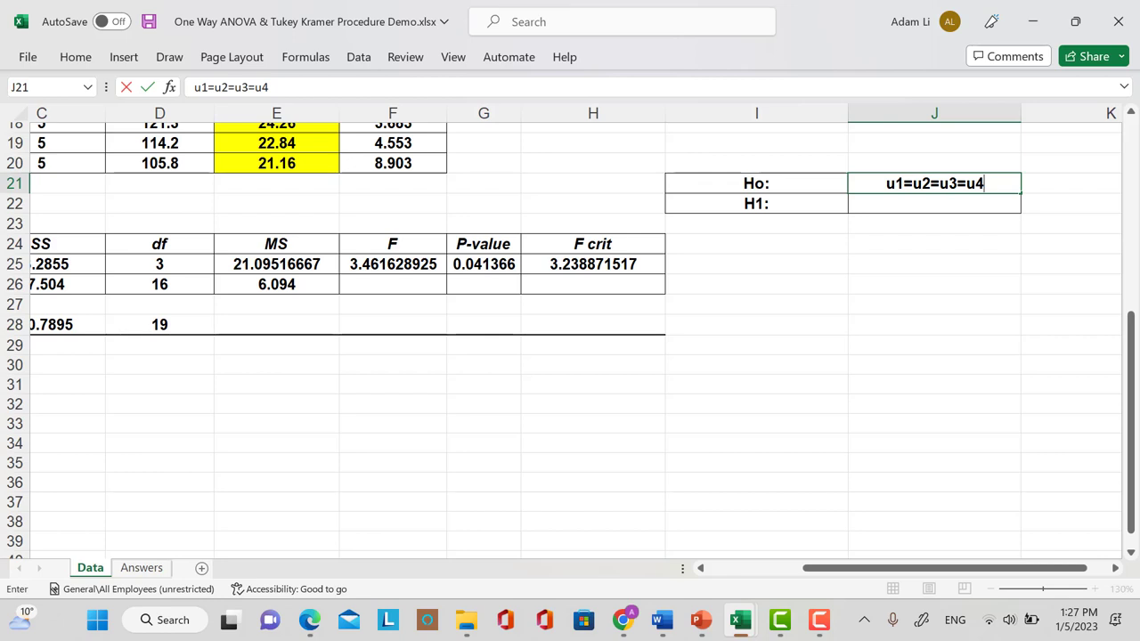
pyautogui.press('Return')
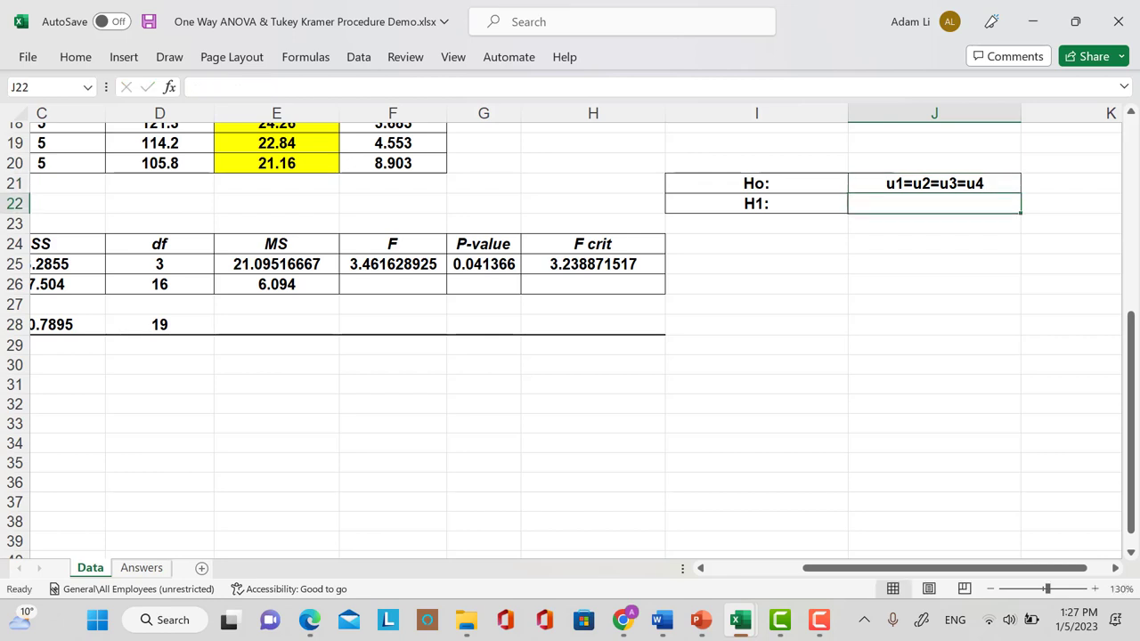
# Enter the alternative hypothesis "At least 1 is different" in J22
pyautogui.write('At')
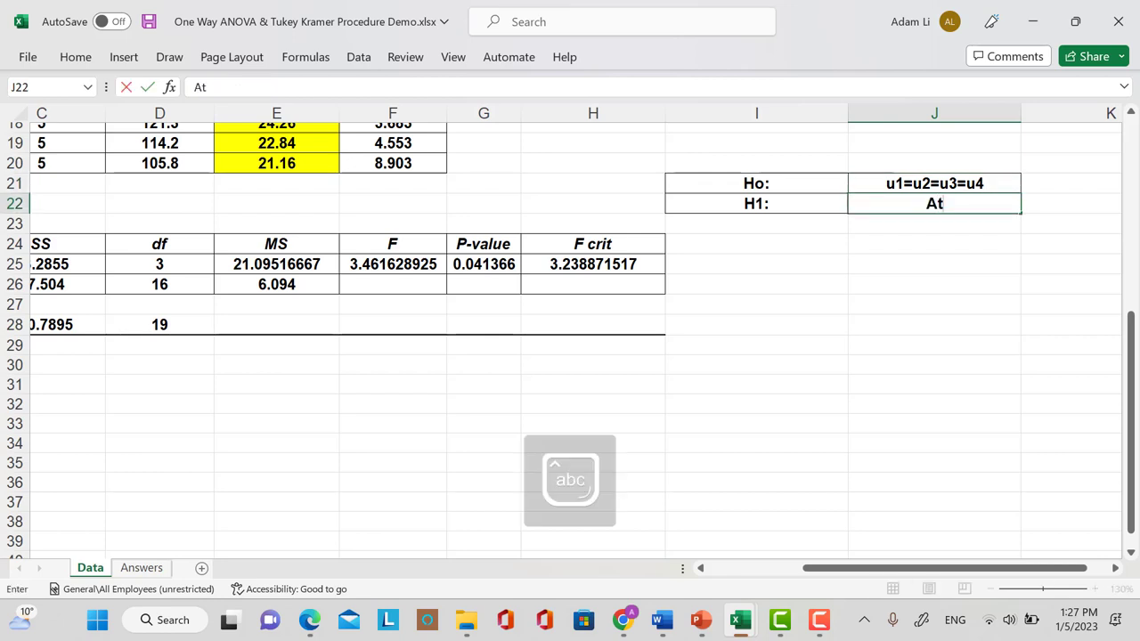
pyautogui.write(' least ')
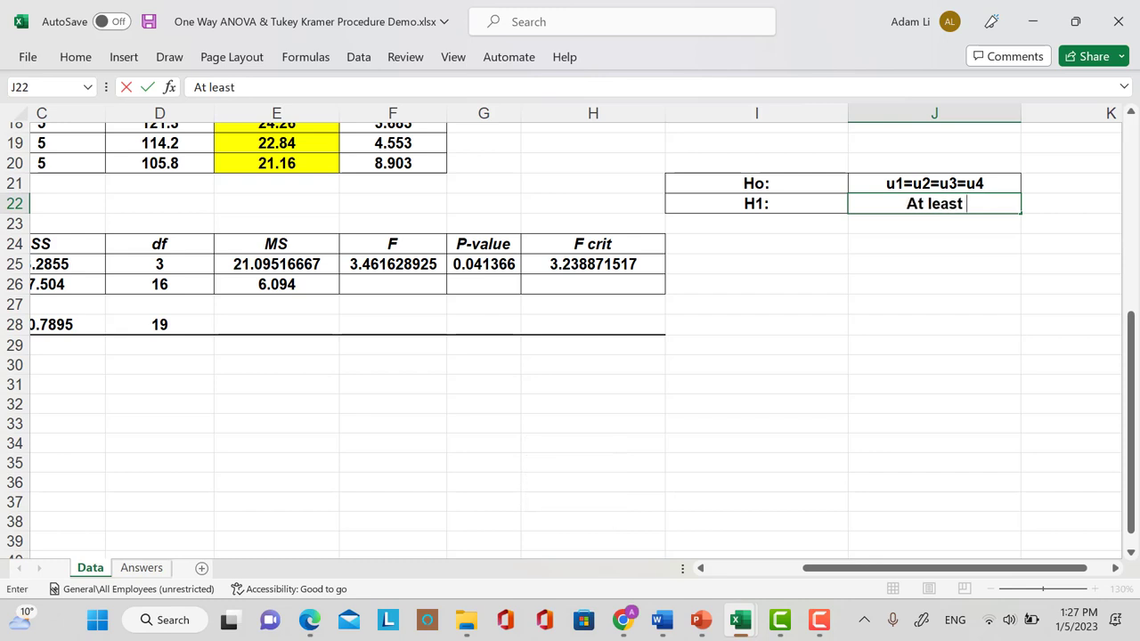
pyautogui.write('1')
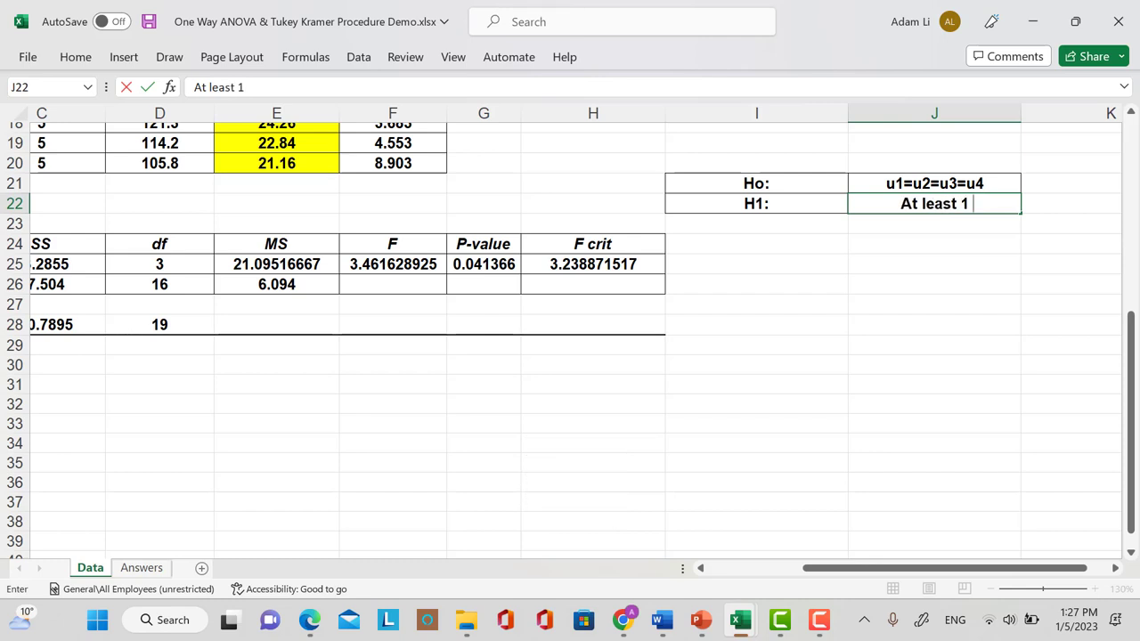
pyautogui.write(' is fi')
pyautogui.press('BackSpace')
pyautogui.press('BackSpace')
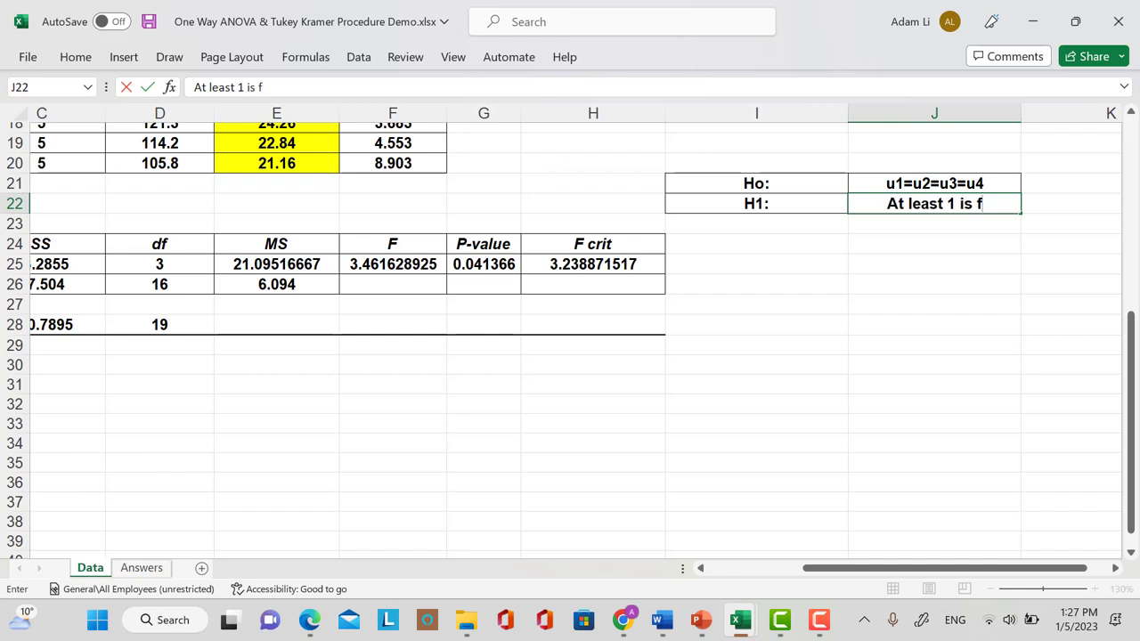
pyautogui.write('differ')
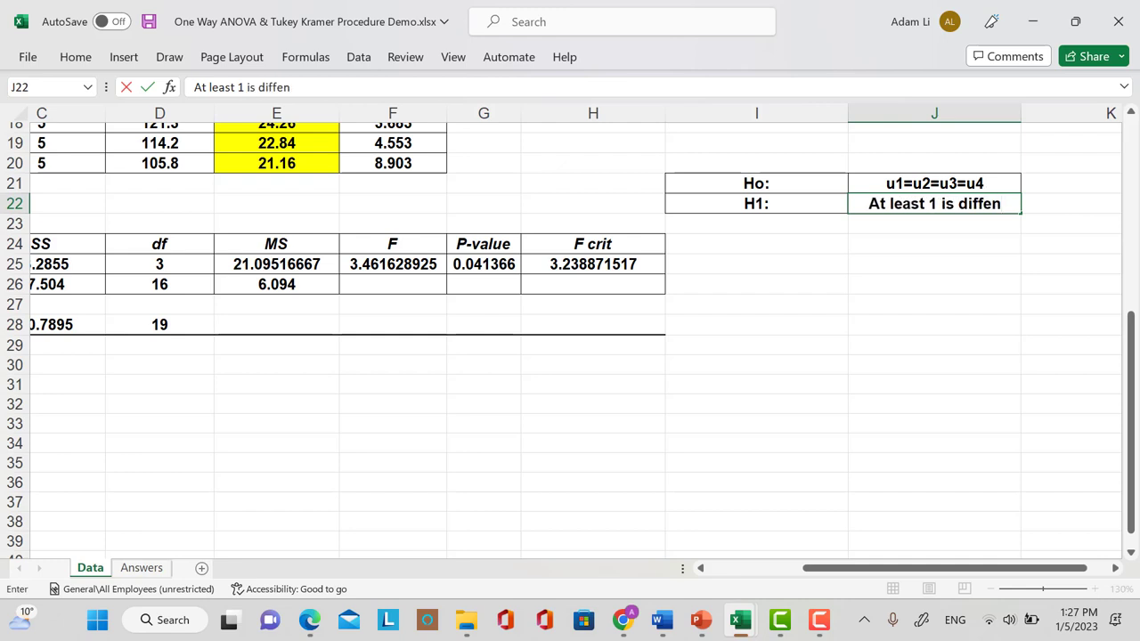
pyautogui.press('BackSpace')
pyautogui.write('rer')
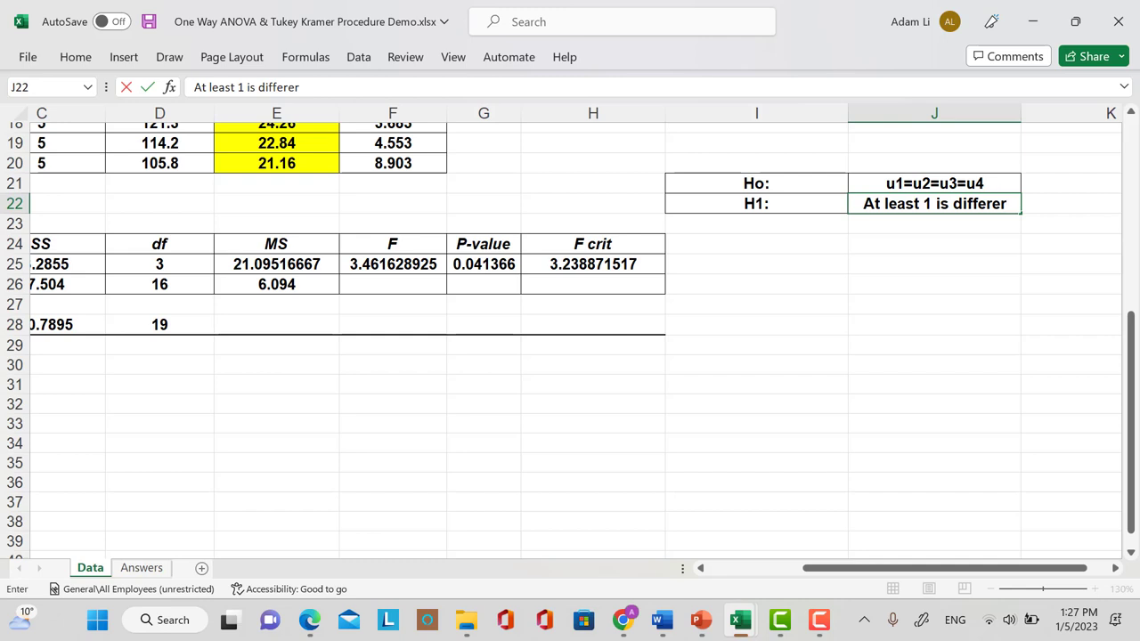
pyautogui.press('BackSpace')
pyautogui.write('mnt')
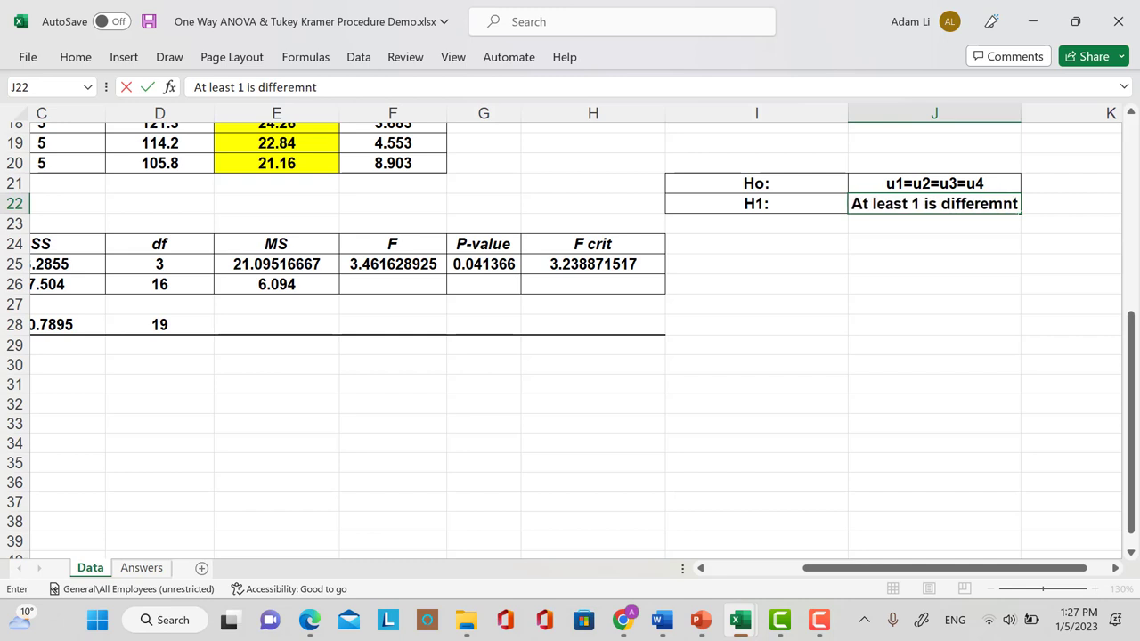
pyautogui.press('BackSpace')
pyautogui.press('BackSpace')
pyautogui.press('BackSpace')
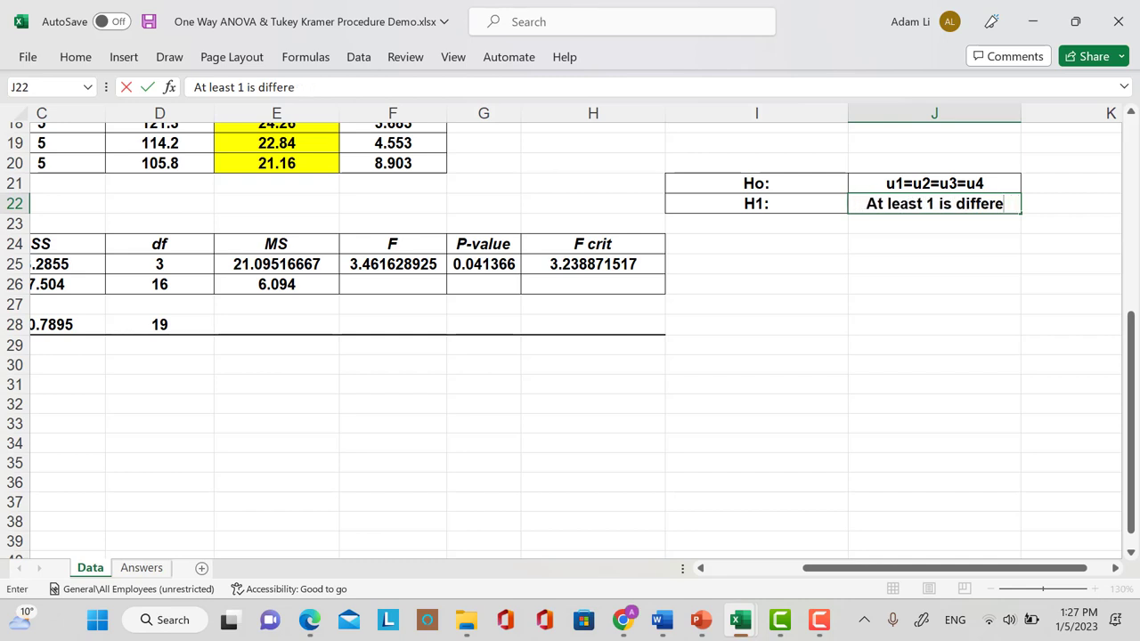
pyautogui.write('nt')
pyautogui.click(933, 324)
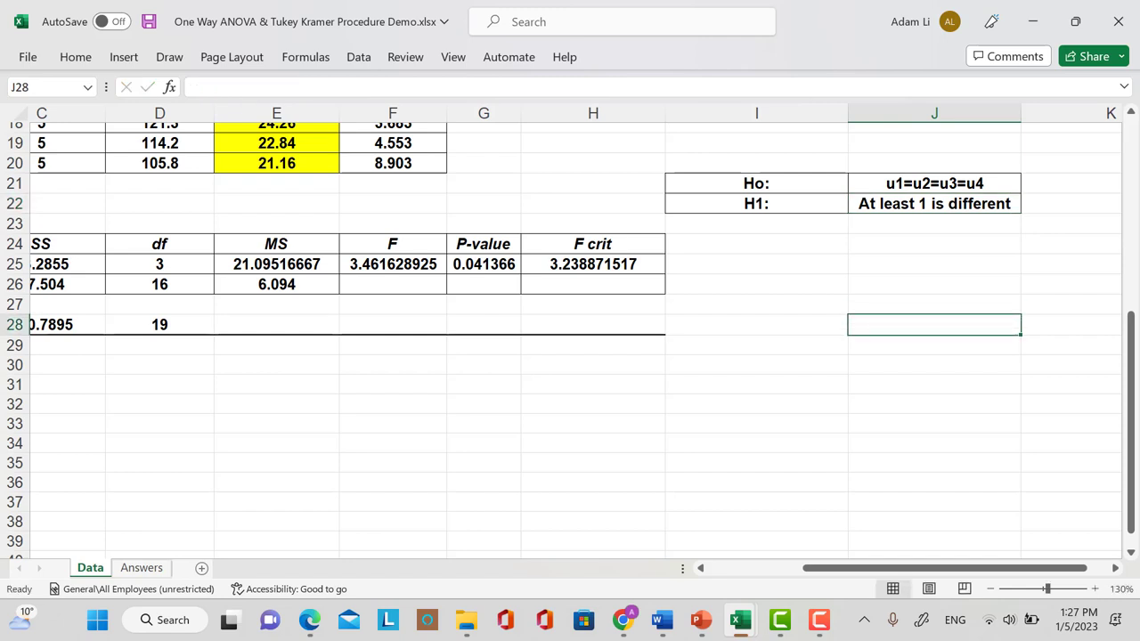
# Enter the note "P-value is smaller than a" in I25, beside the ANOVA table's Among Groups row
pyautogui.click(755, 264)
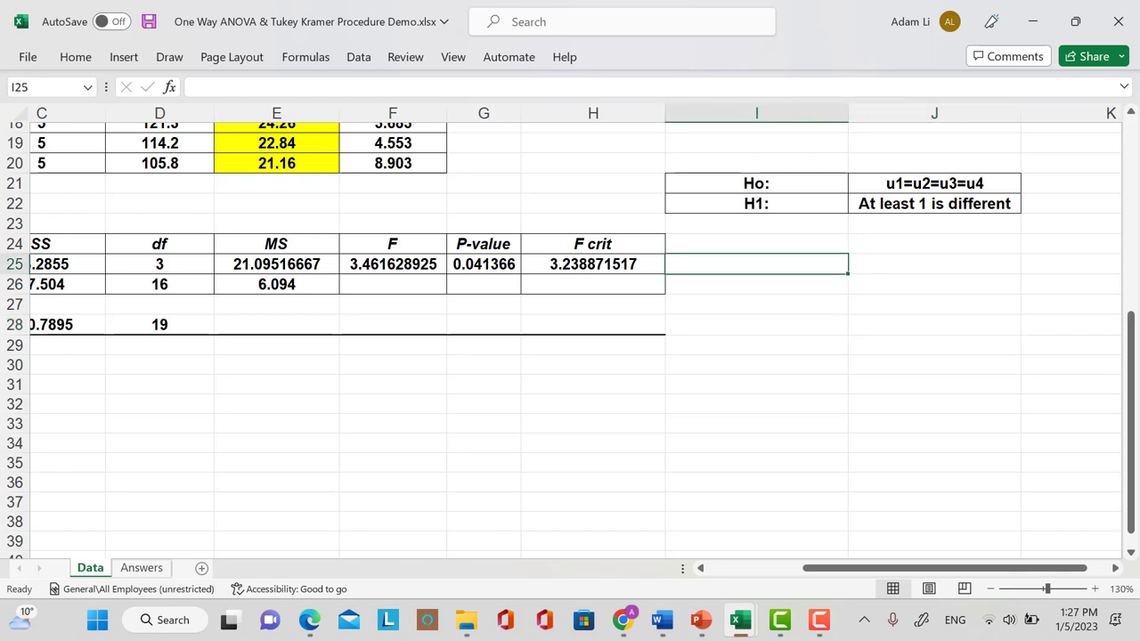
pyautogui.write('Pv')
pyautogui.press('BackSpace')
pyautogui.write('-')
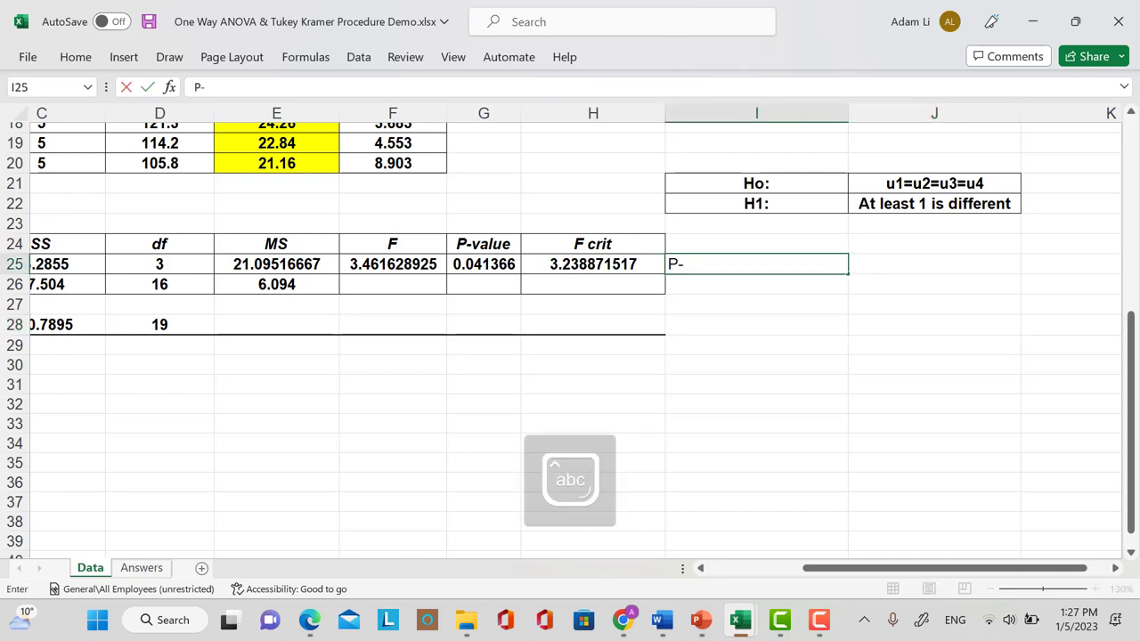
pyautogui.write('val')
pyautogui.press('BackSpace')
pyautogui.press('BackSpace')
pyautogui.press('BackSpace')
pyautogui.write('v')
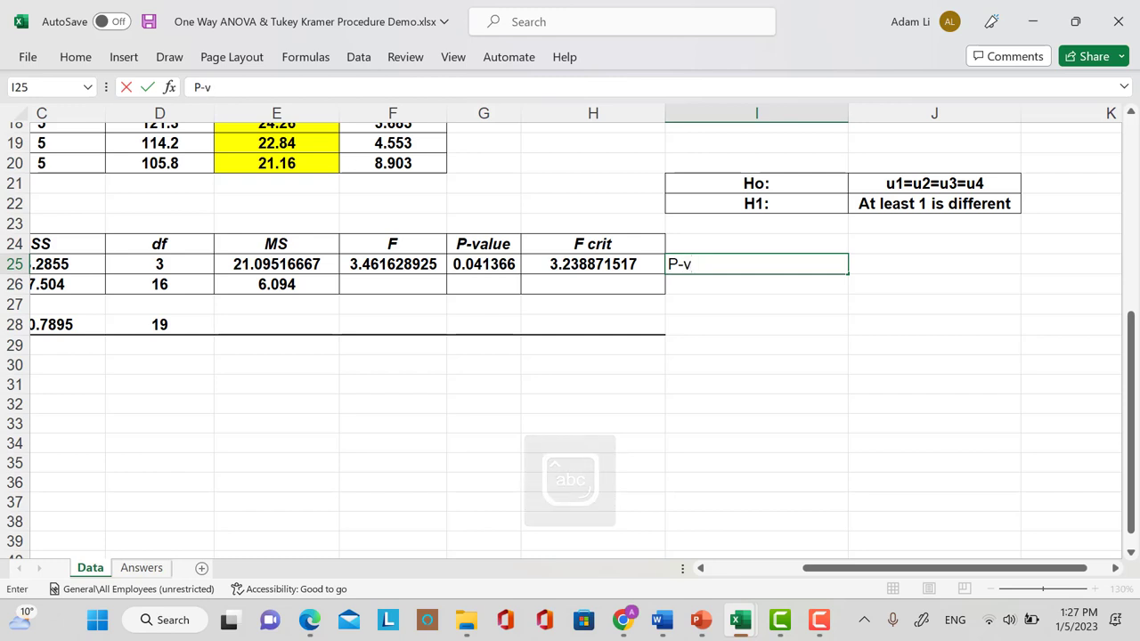
pyautogui.write('alue is ')
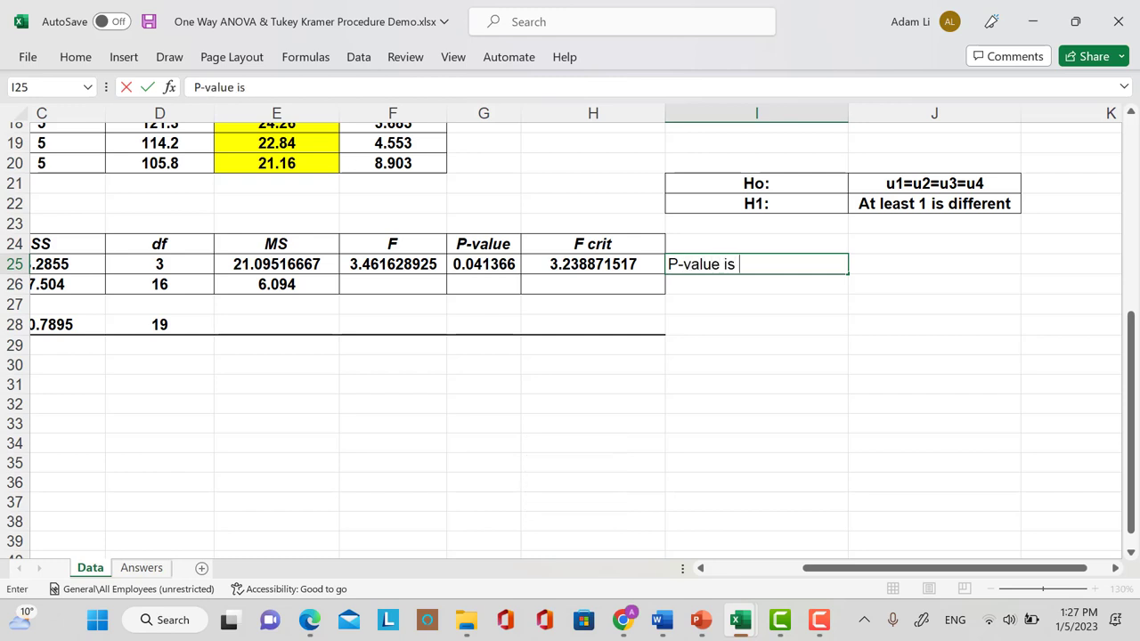
pyautogui.write('samlle')
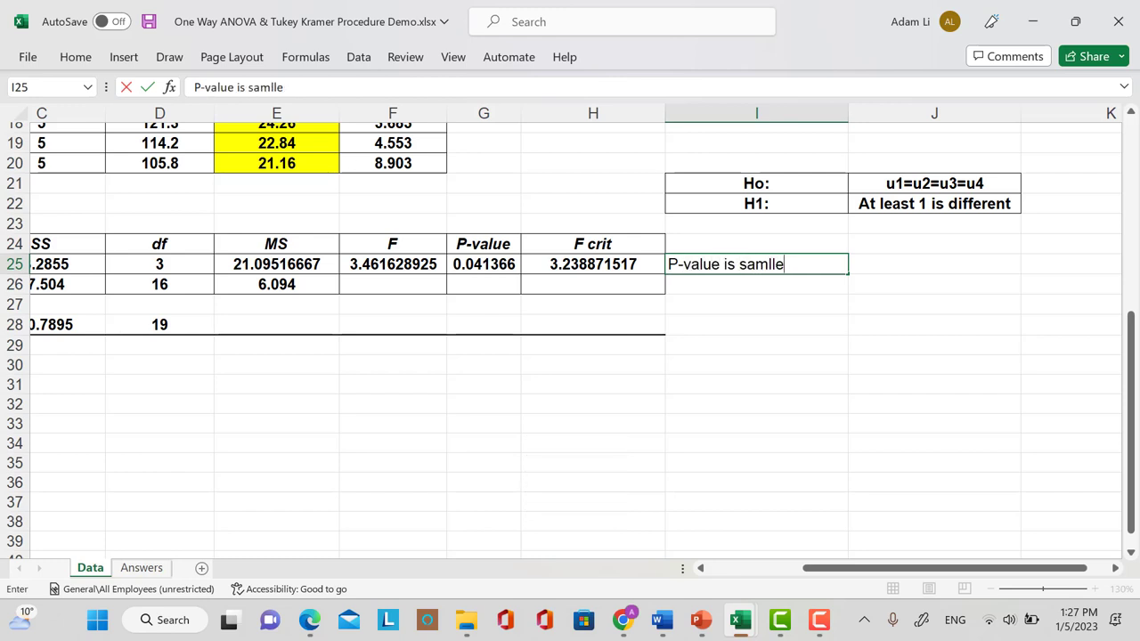
pyautogui.press('BackSpace')
pyautogui.press('BackSpace')
pyautogui.press('BackSpace')
pyautogui.press('BackSpace')
pyautogui.press('BackSpace')
pyautogui.write('maller than a')
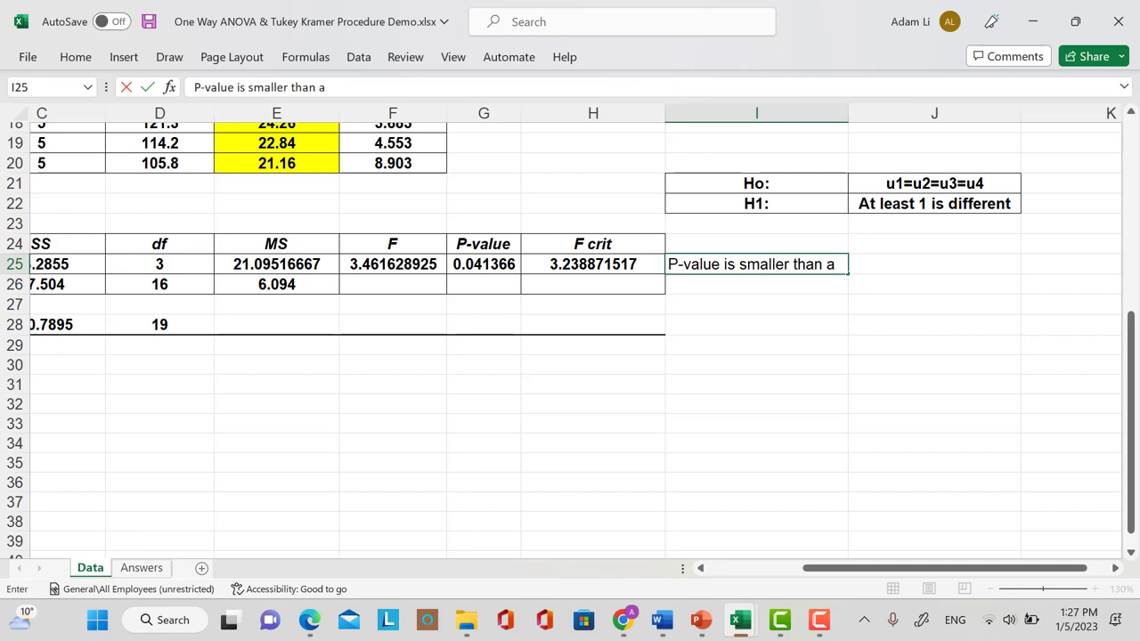
pyautogui.press('Return')
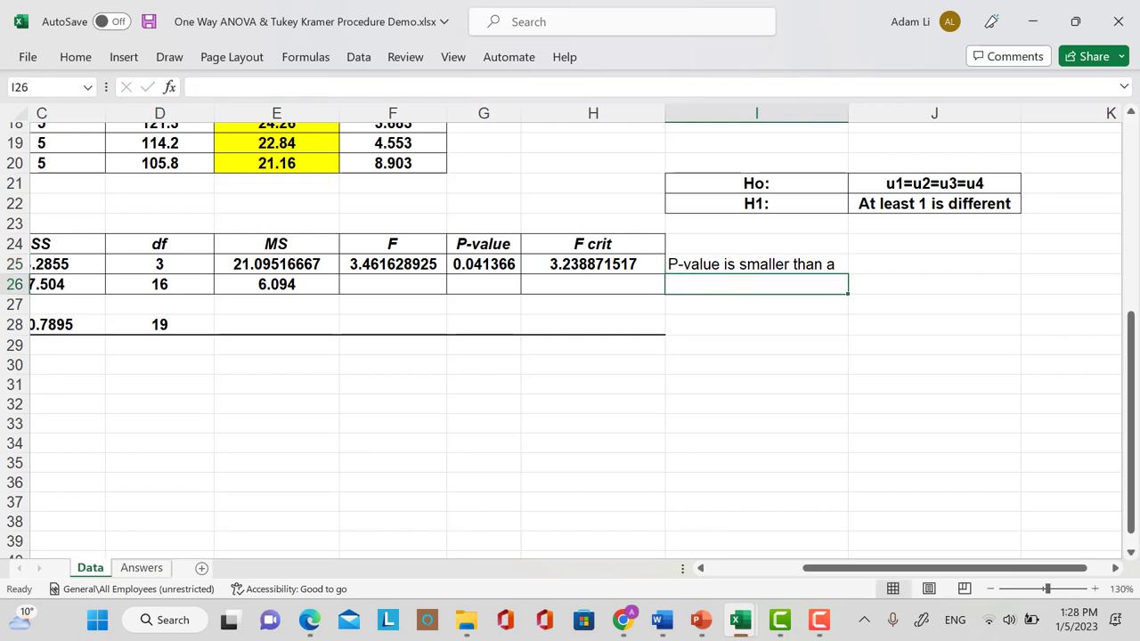
# Enter the conclusion "Reject Ho. At least 1 population mean is different." in I26, below the p-value note
pyautogui.doubleClick(735, 265)
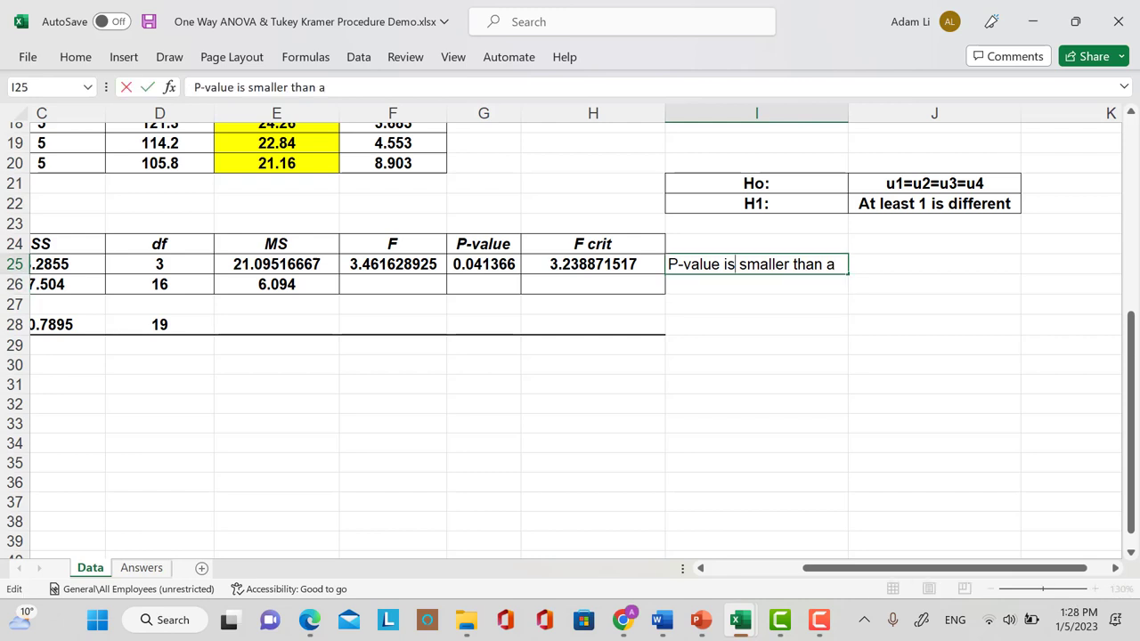
pyautogui.press('Return')
pyautogui.write('R')
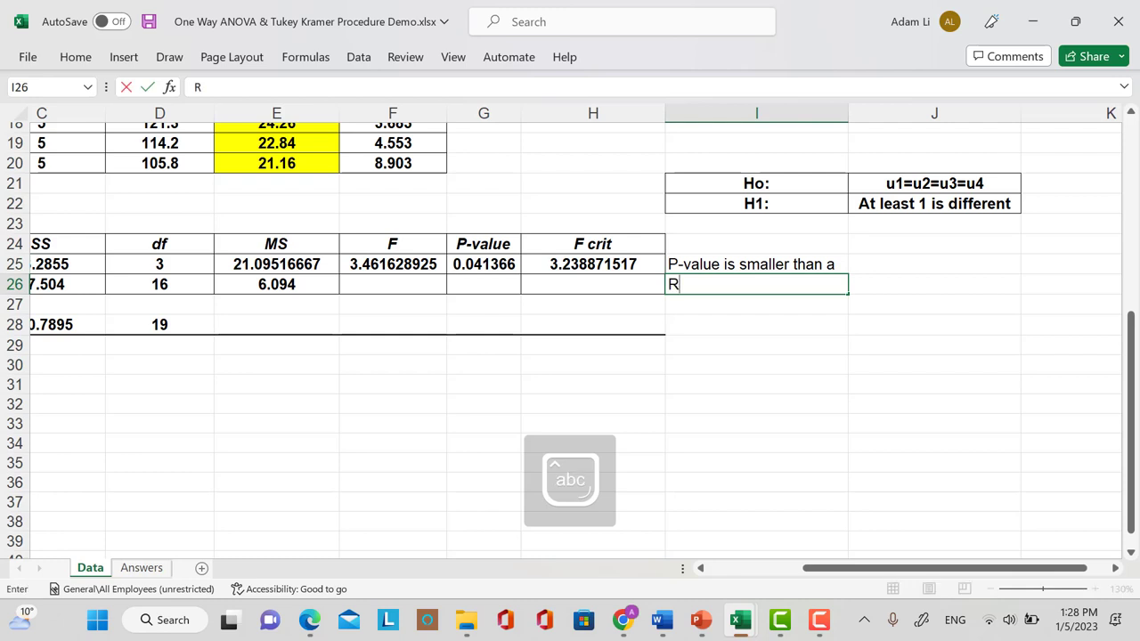
pyautogui.write('eject Ho')
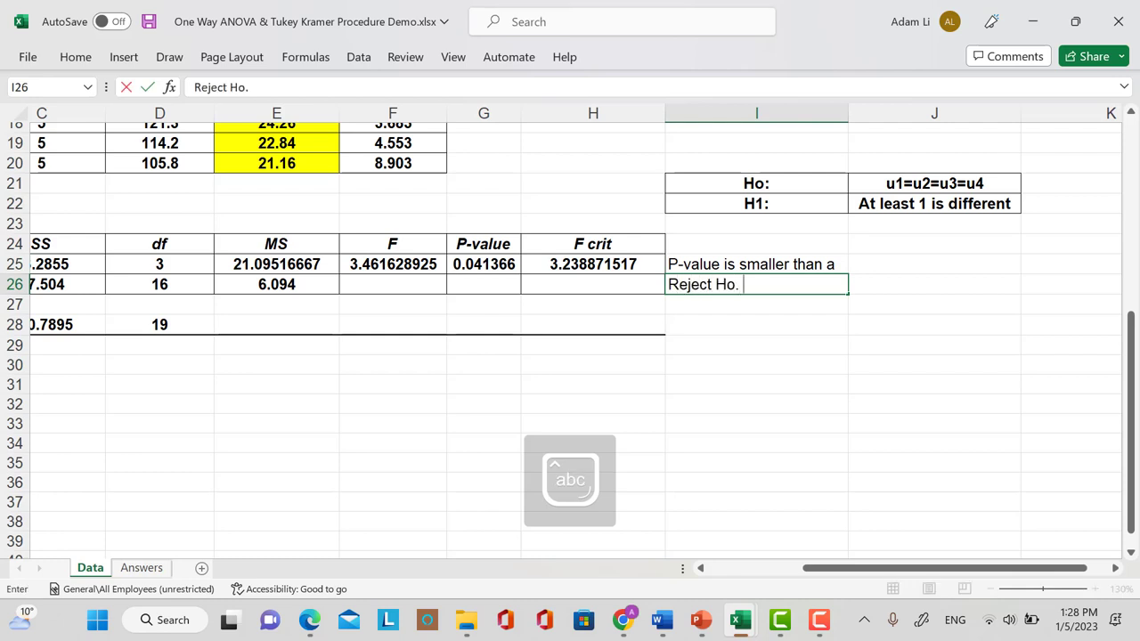
pyautogui.write('.')
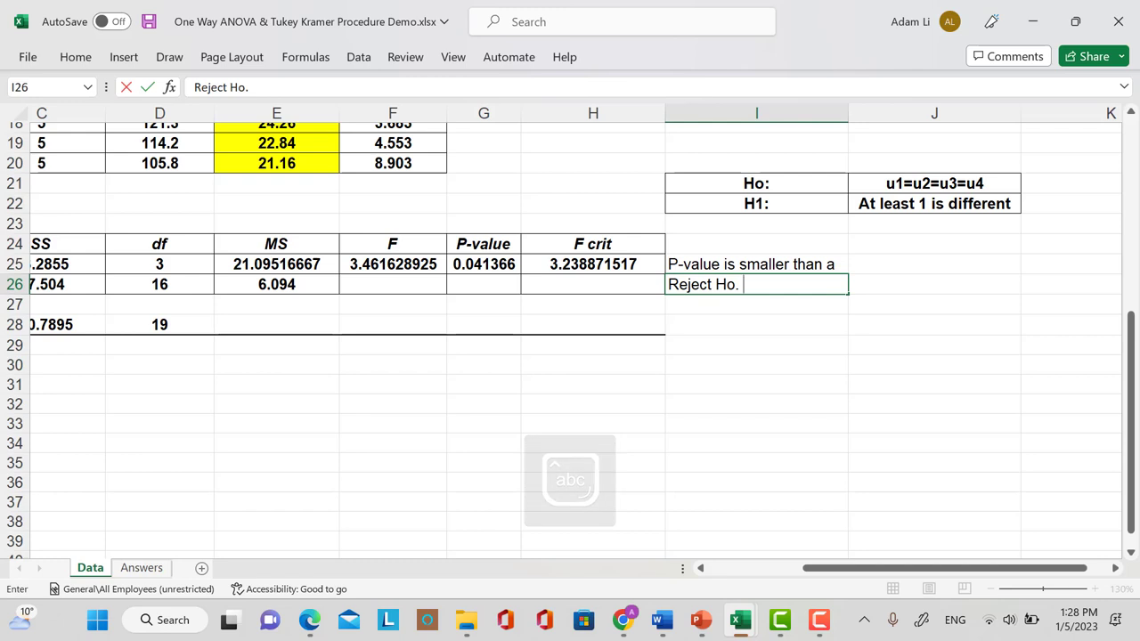
pyautogui.write(' AT')
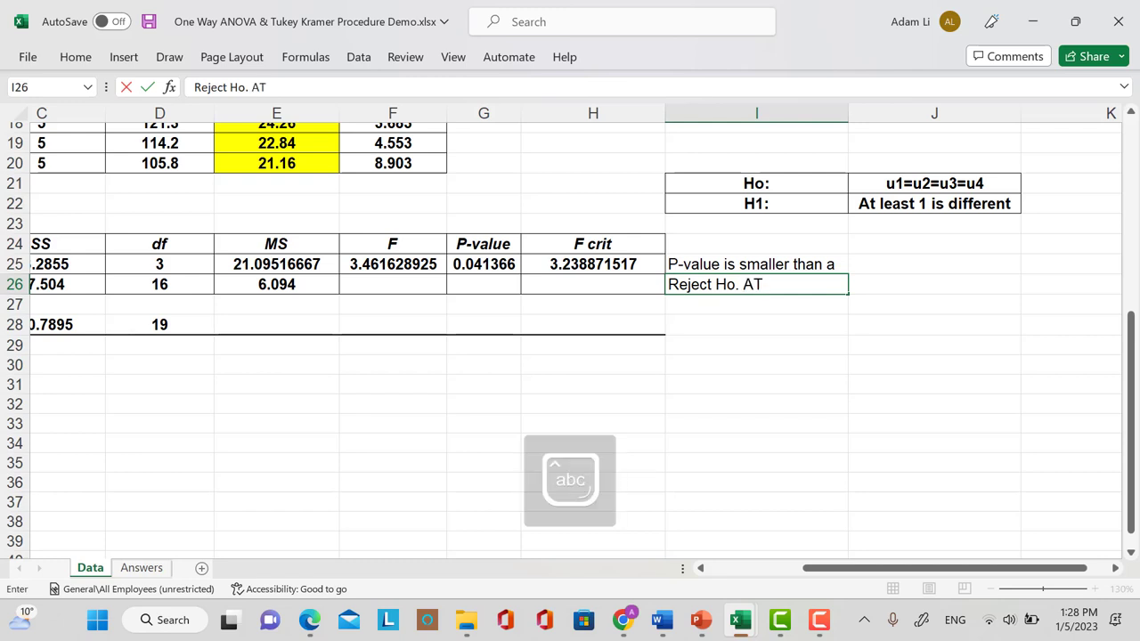
pyautogui.press('BackSpace')
pyautogui.write('t least 1 po')
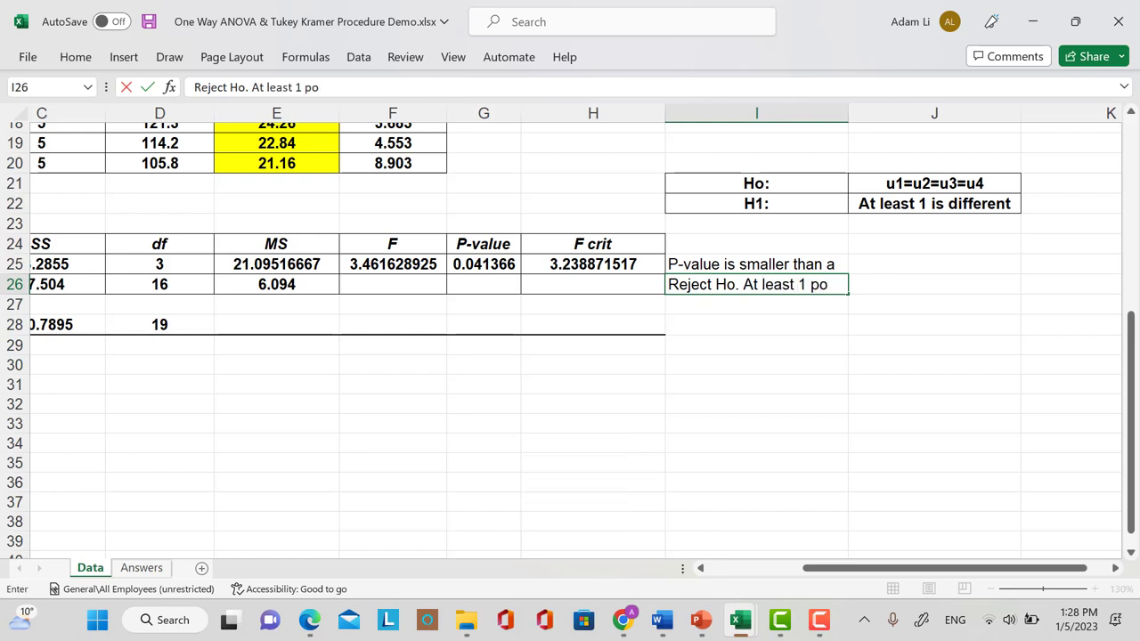
pyautogui.write('pulation m')
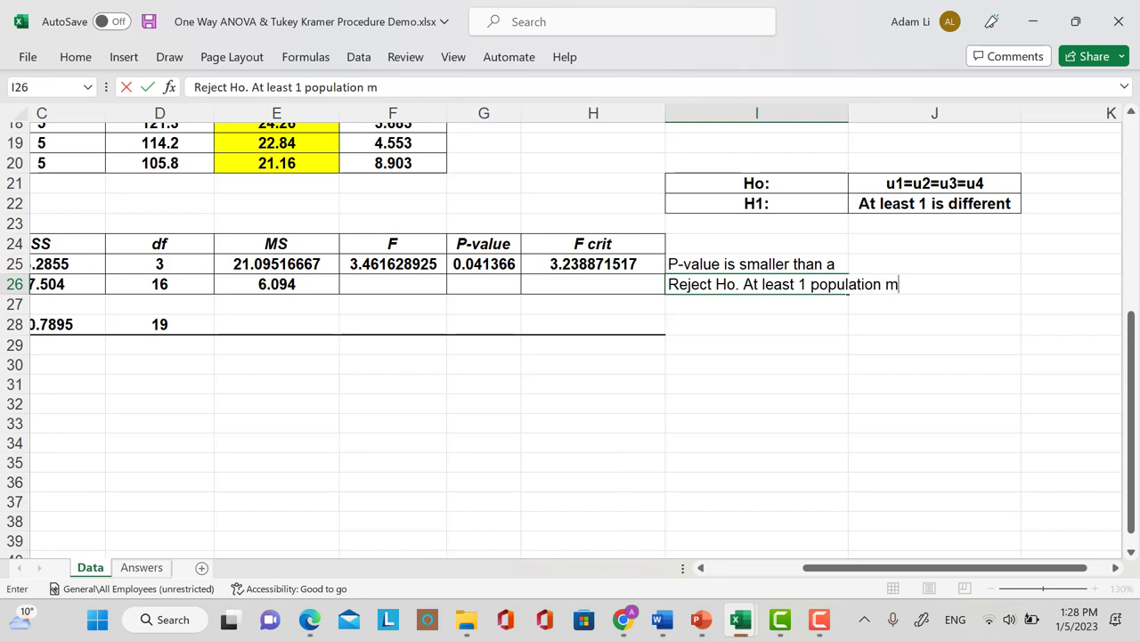
pyautogui.write('ean is diffen')
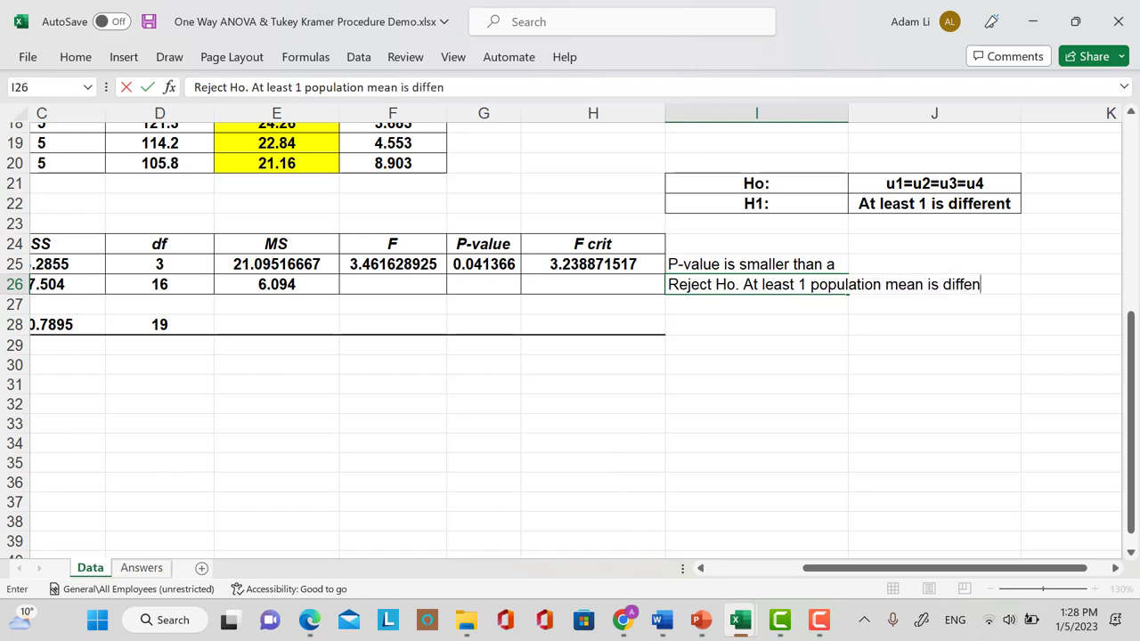
pyautogui.press('BackSpace')
pyautogui.write('rent.')
# Make the p-value note and conclusion in I25:J26 bold
pyautogui.moveTo(757, 263)
pyautogui.mouseDown()
pyautogui.moveTo(757, 284)
pyautogui.moveTo(934, 284)
pyautogui.mouseUp()
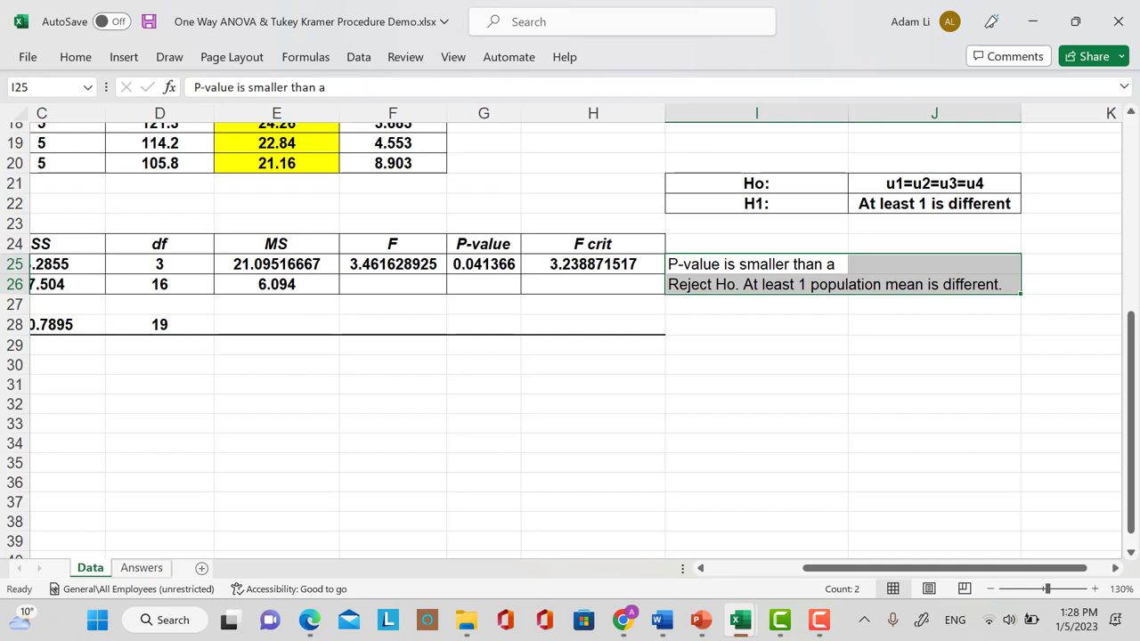
pyautogui.click(76, 57)
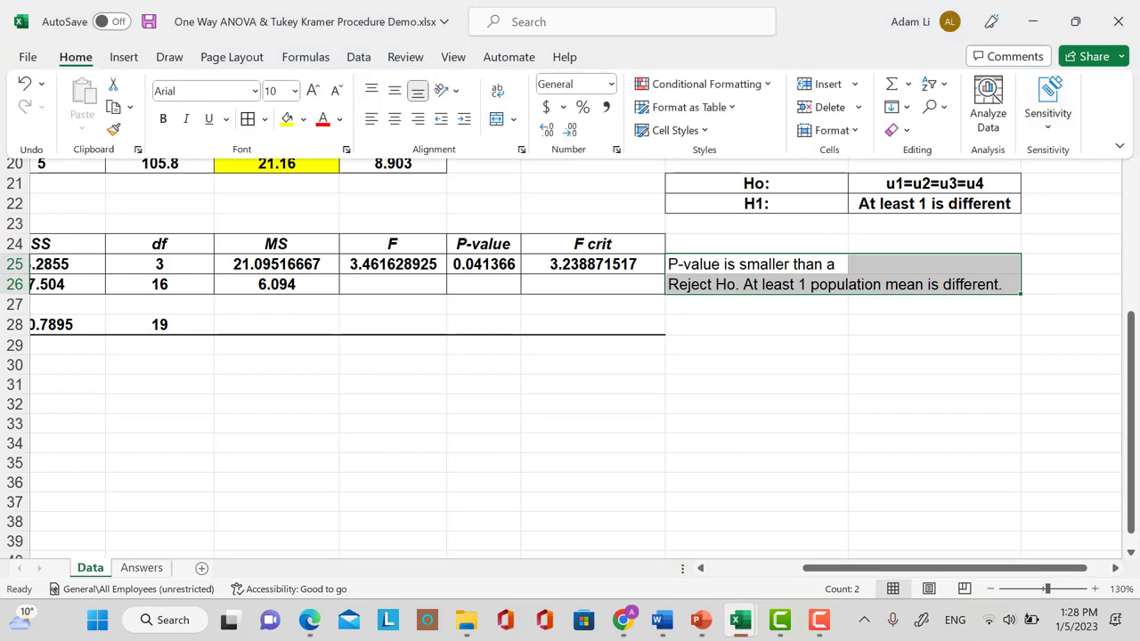
pyautogui.click(163, 118)
pyautogui.moveTo(1070, 344); pyautogui.dragTo(1070, 325)
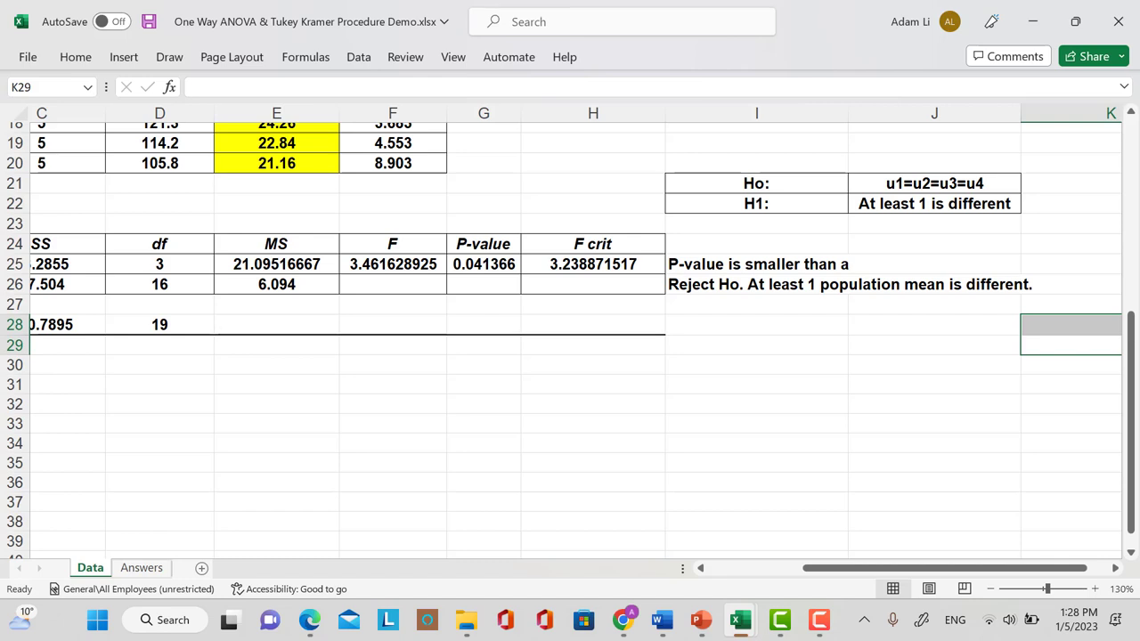
# Extend the ANOVA table's heading in H24 to read "F critcal"
pyautogui.doubleClick(615, 244)
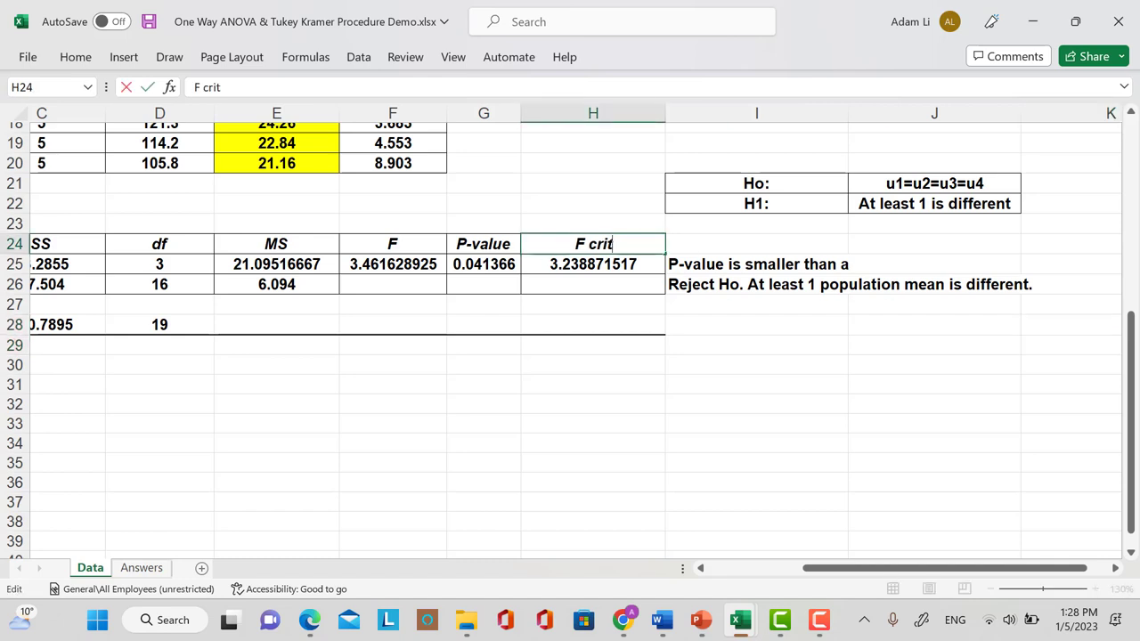
pyautogui.write('cal')
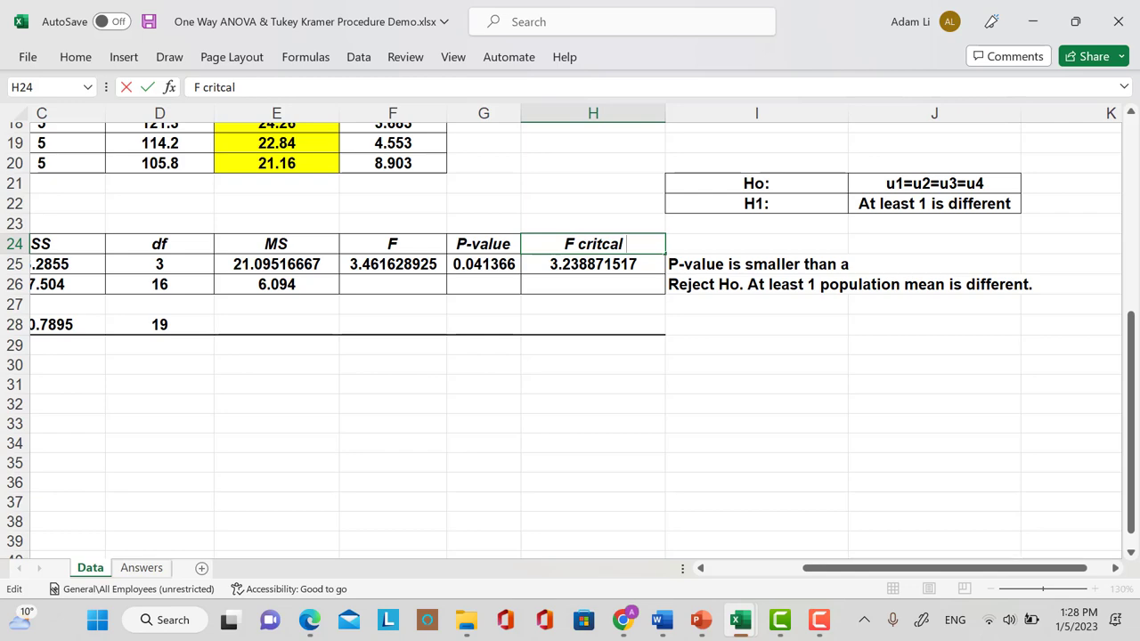
# Calculate the Sup1 to Sup2 absolute difference in I5 of the Tukey-Kramer table with =abs(C9-D9)
pyautogui.scroll(6, 570, 338)
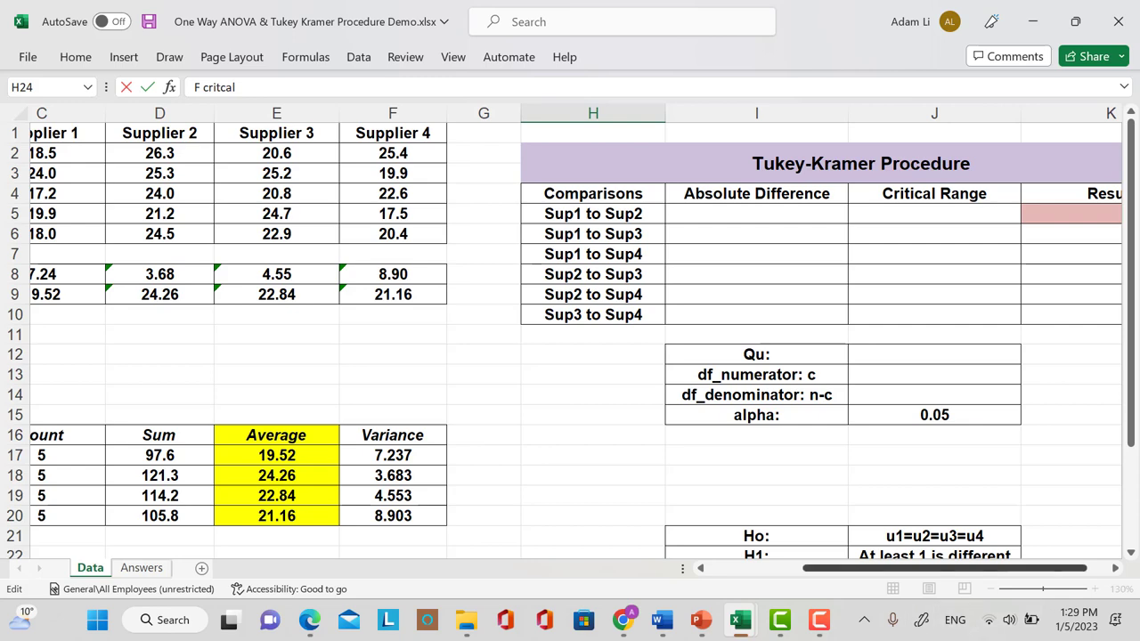
pyautogui.hscroll(2, 570, 339)
pyautogui.scroll(-5, 570, 339)
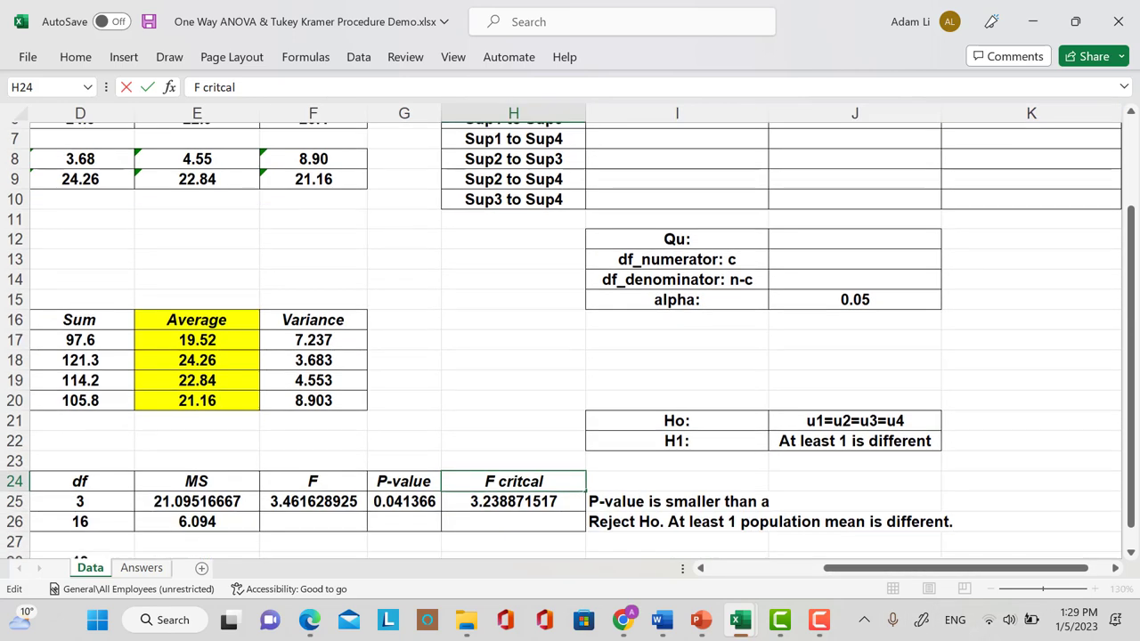
pyautogui.scroll(4, 570, 338)
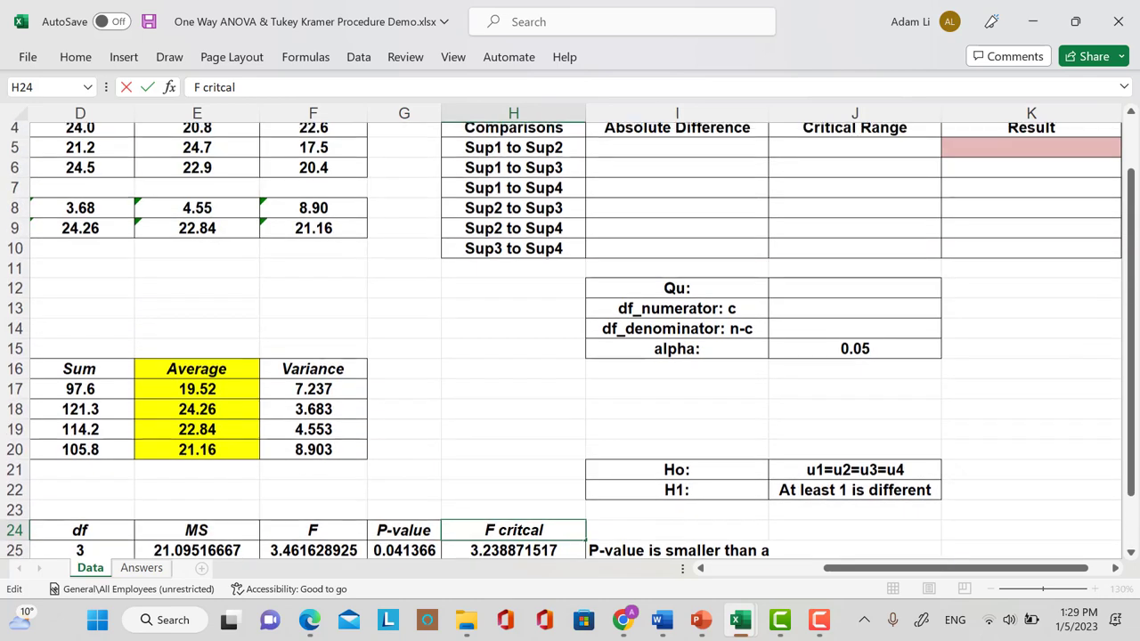
pyautogui.scroll(1, 570, 338)
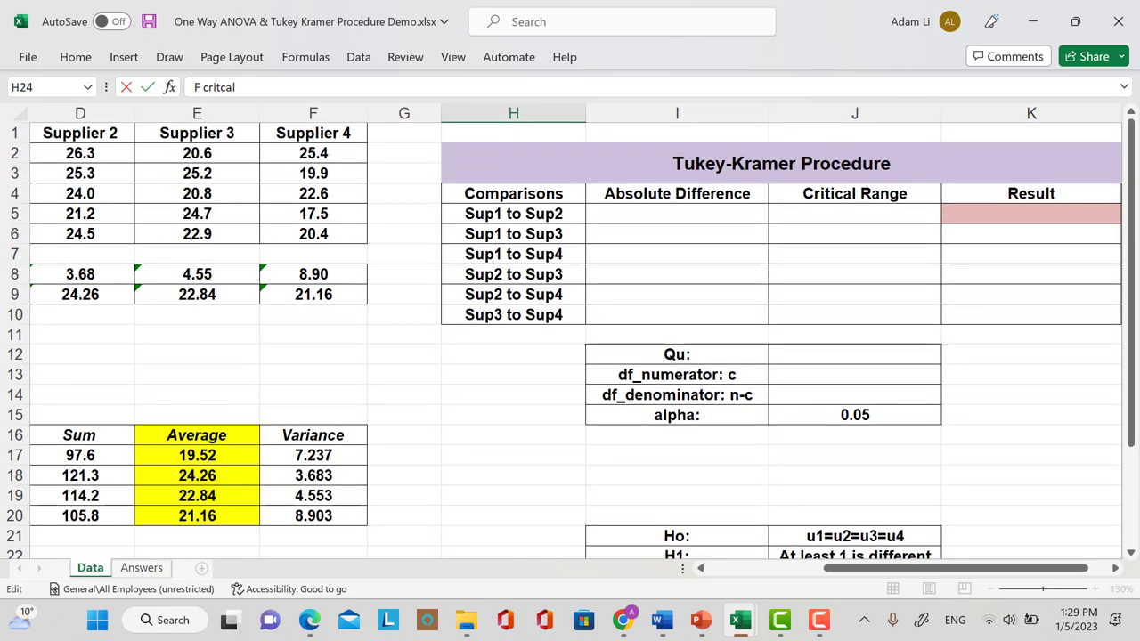
pyautogui.moveTo(953, 568); pyautogui.dragTo(902, 568)
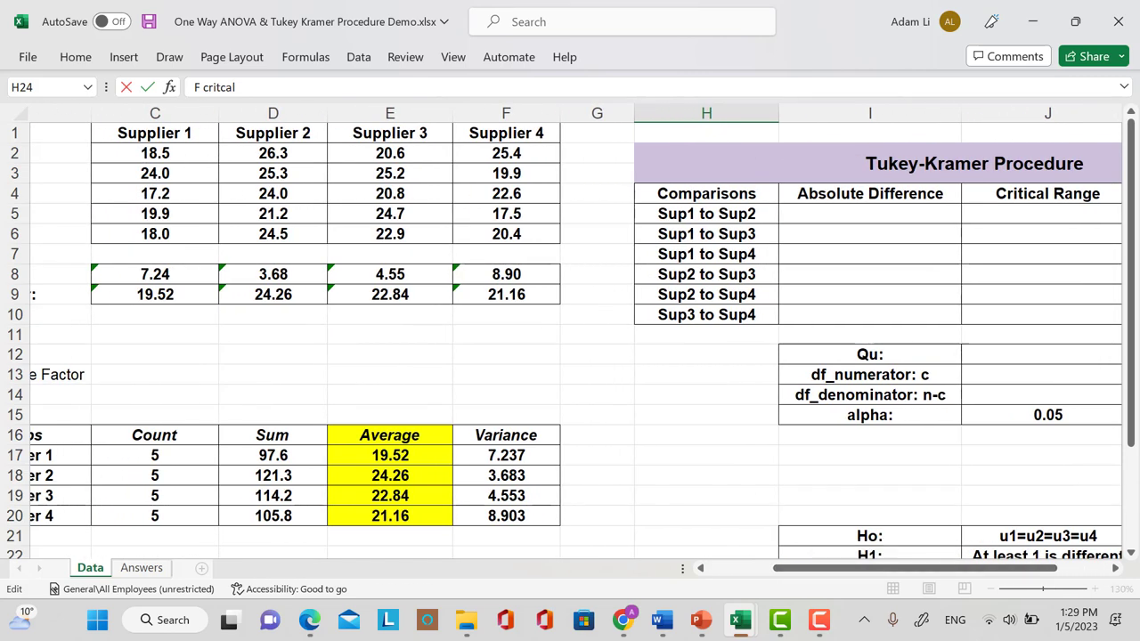
pyautogui.click(869, 214)
pyautogui.write('=')
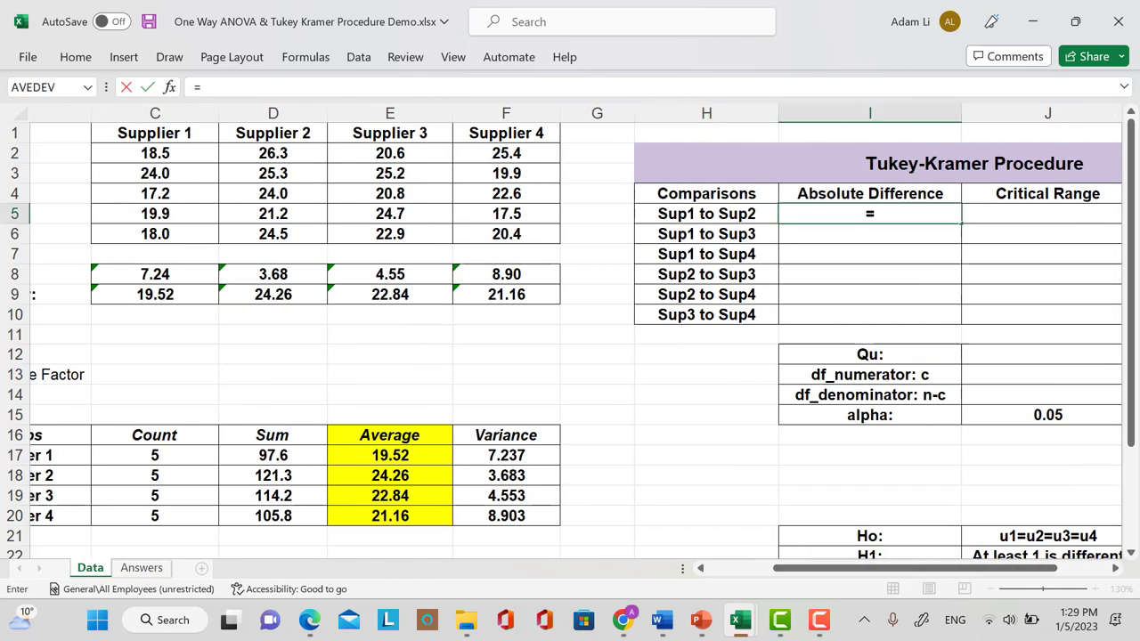
pyautogui.write('abs')
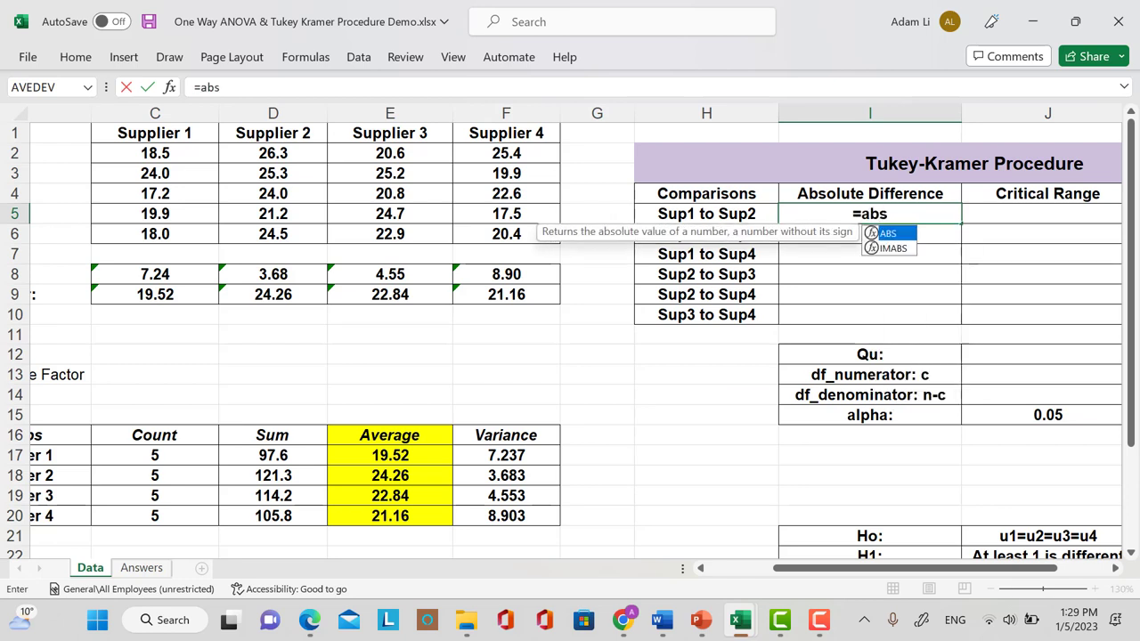
pyautogui.write('(')
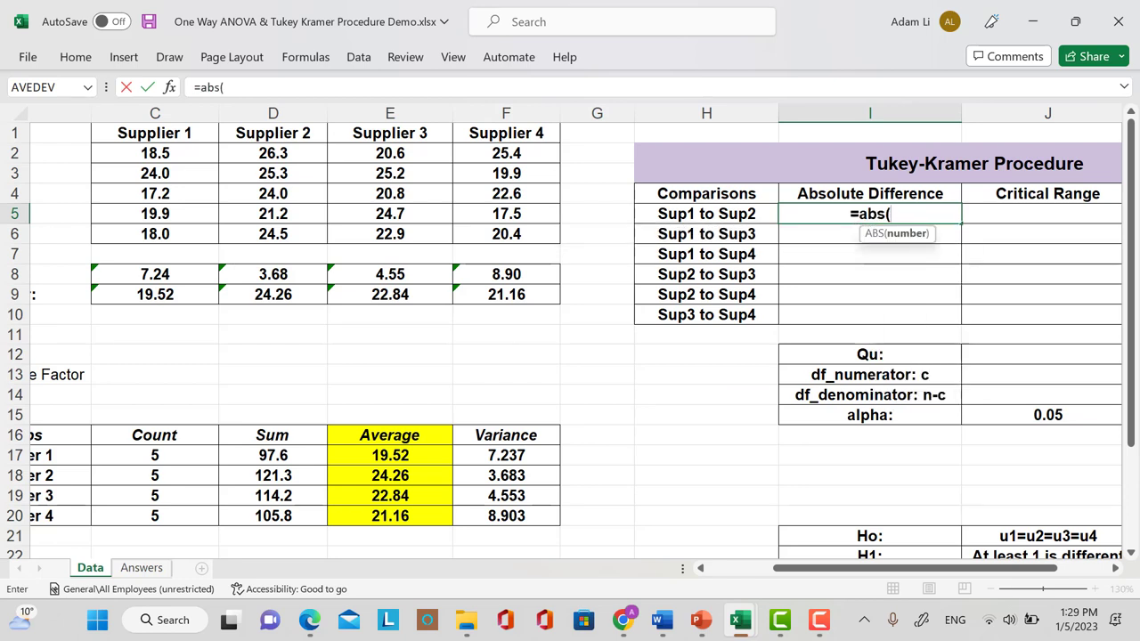
pyautogui.click(155, 293)
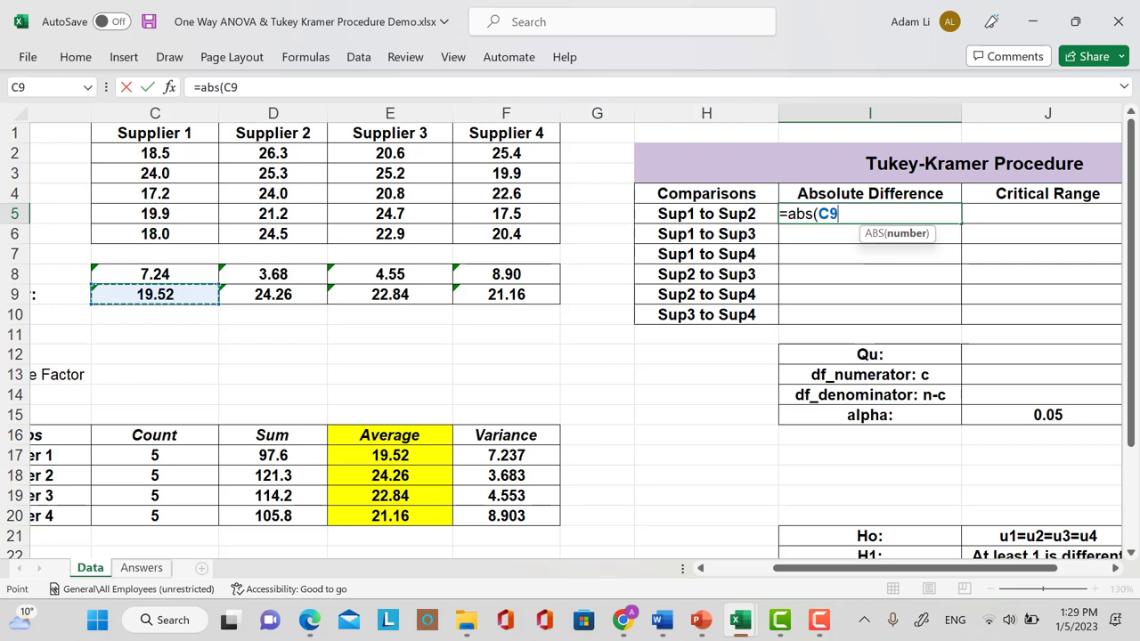
pyautogui.write('-')
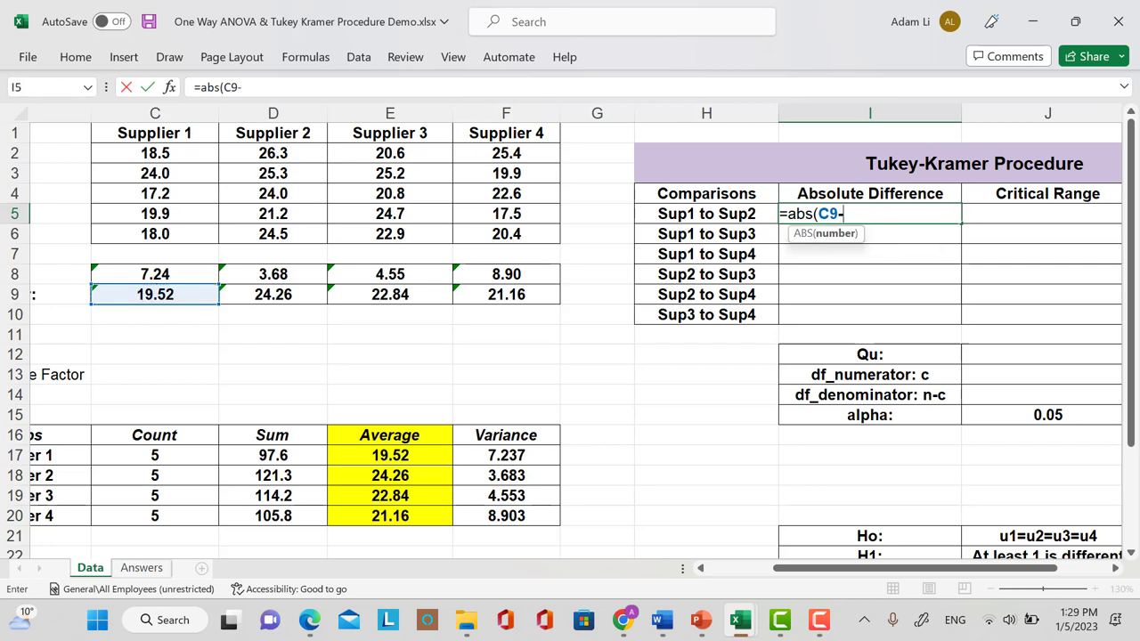
pyautogui.click(272, 294)
pyautogui.write(')')
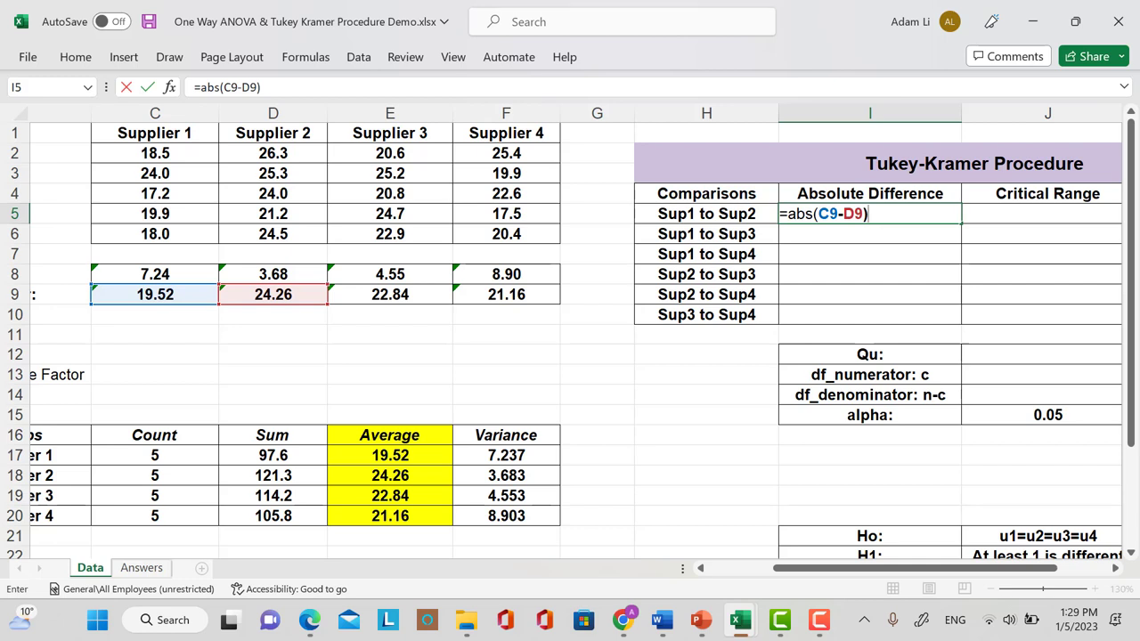
pyautogui.press('Return')
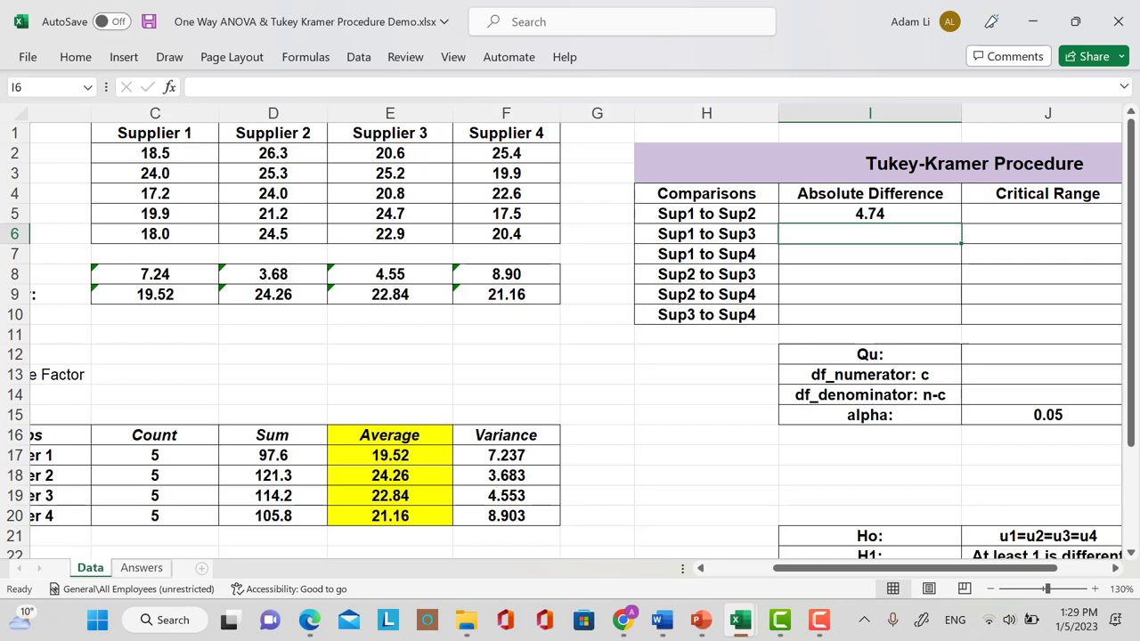
# Calculate the Sup1 to Sup3 absolute difference in I6 with =abs(C9-E9)
pyautogui.write('=')
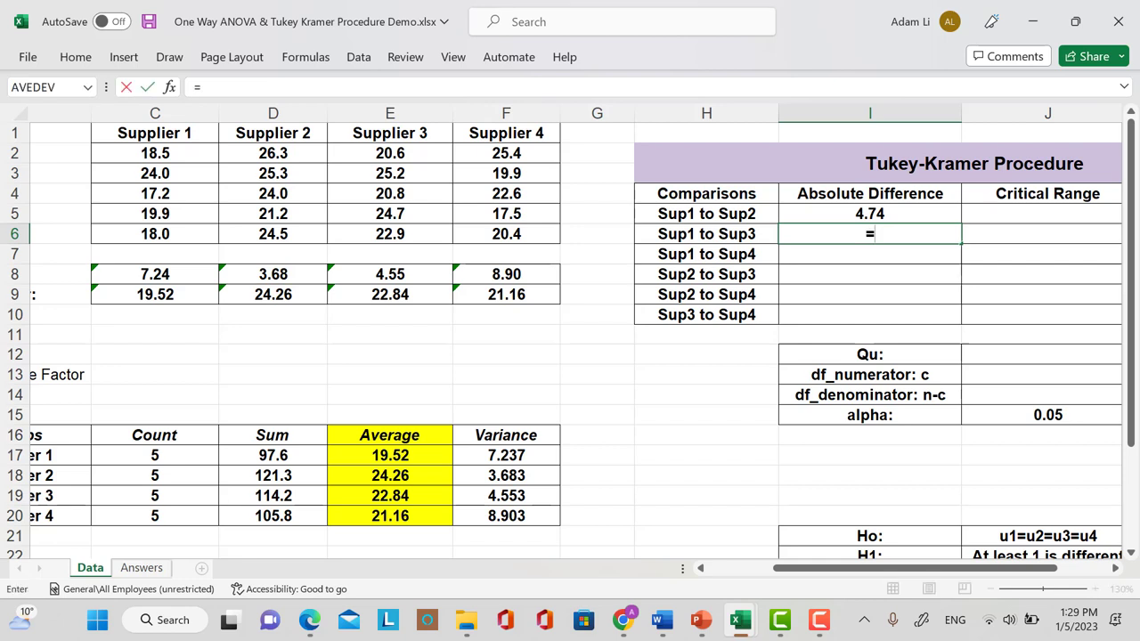
pyautogui.write('abs')
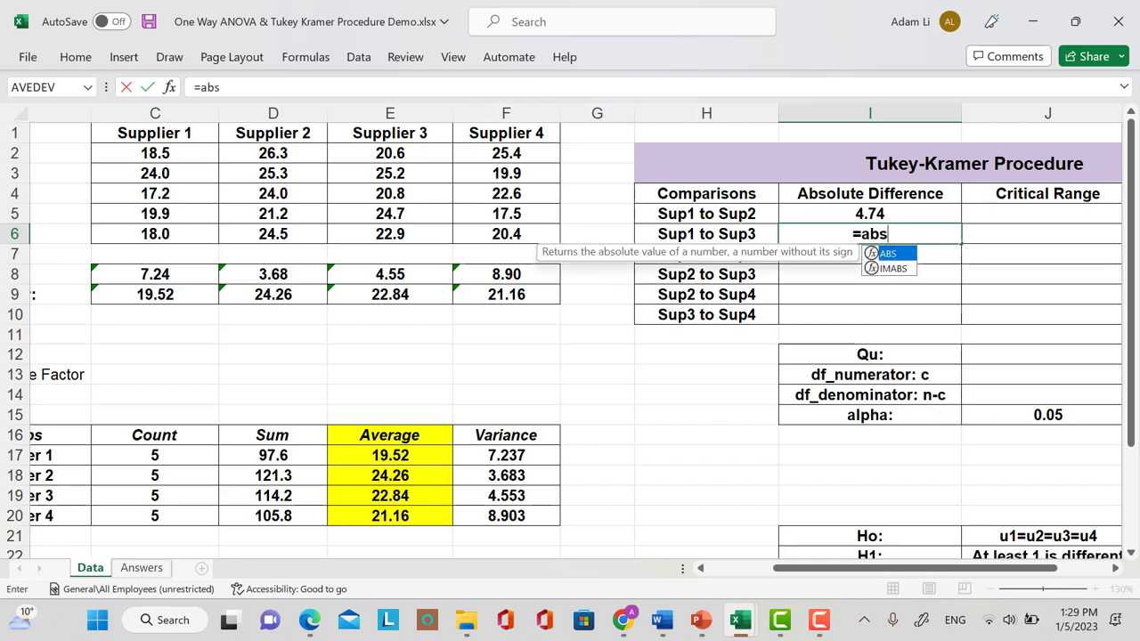
pyautogui.write('(')
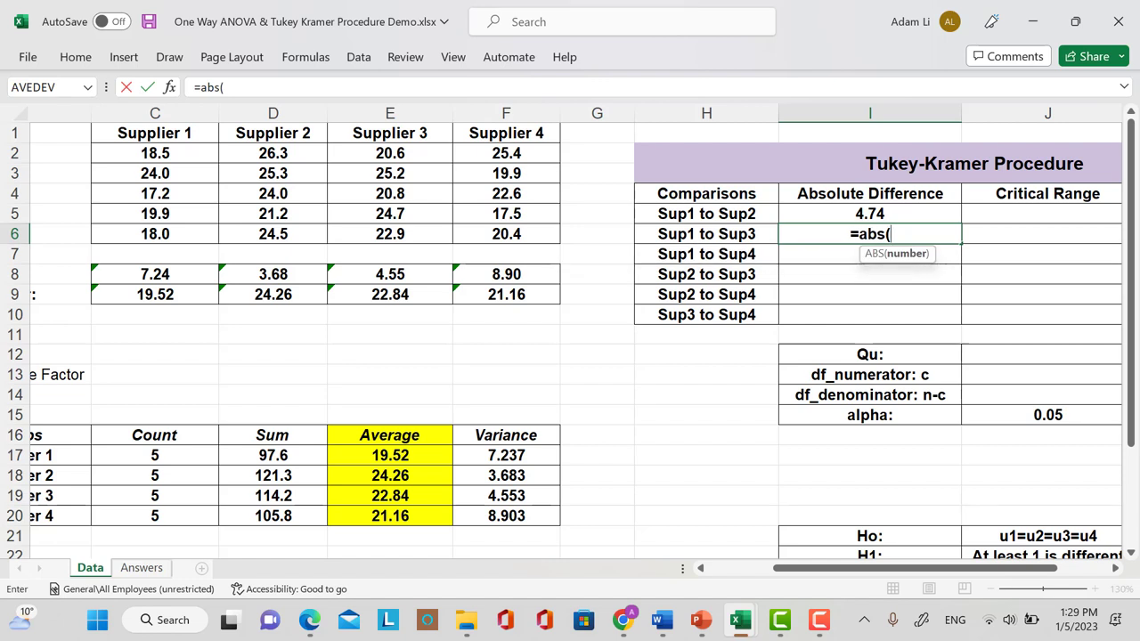
pyautogui.click(155, 294)
pyautogui.write('-')
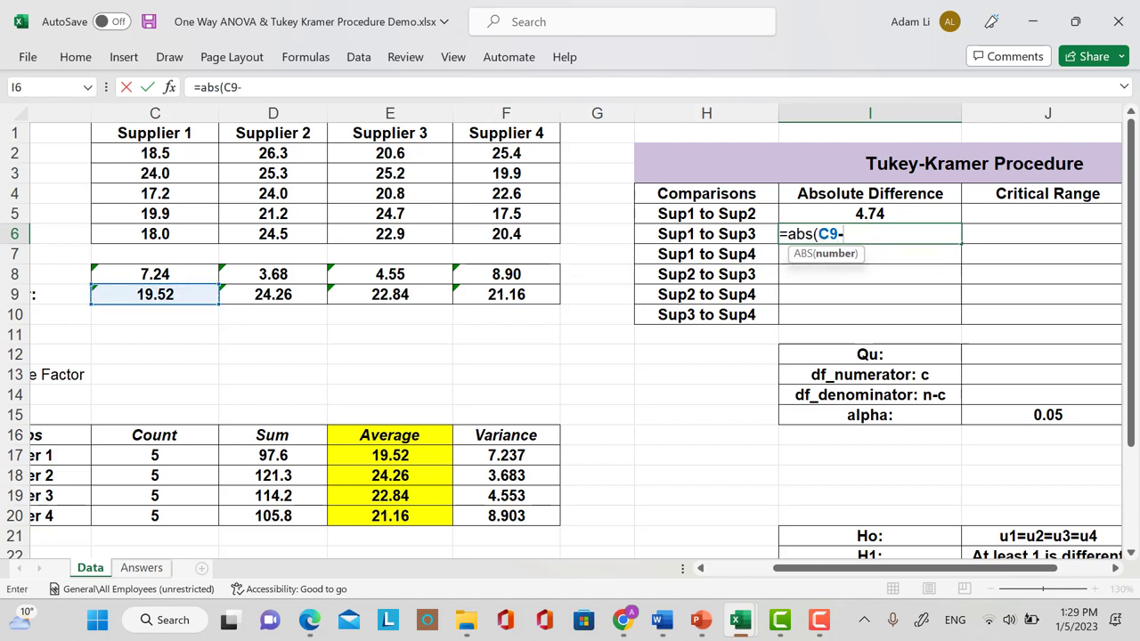
pyautogui.click(390, 294)
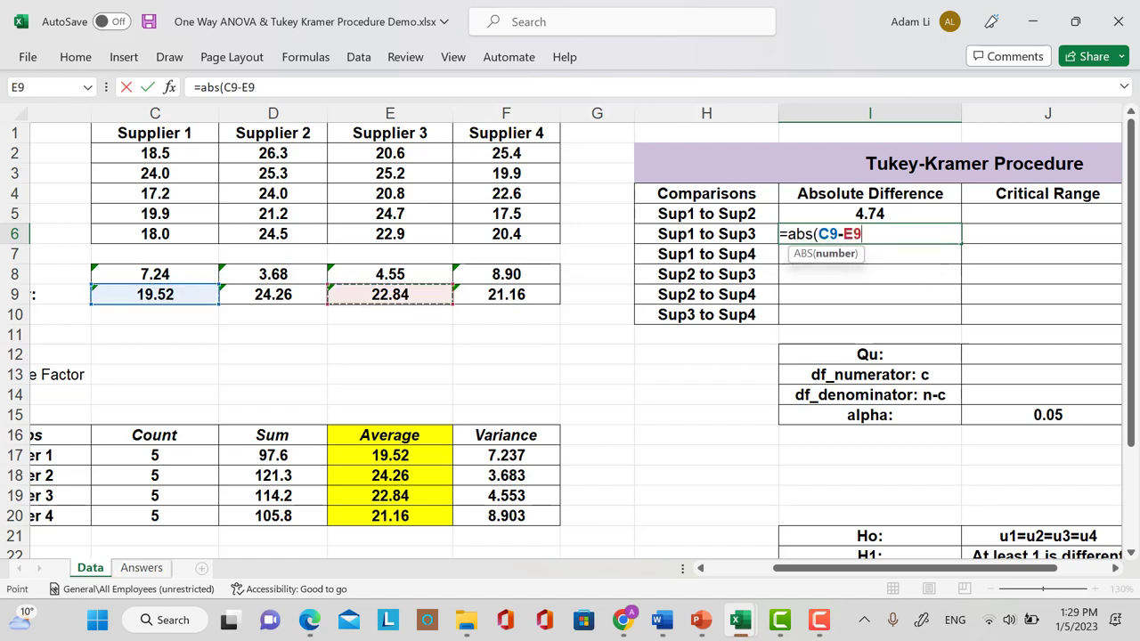
pyautogui.write(')')
pyautogui.press('Return')
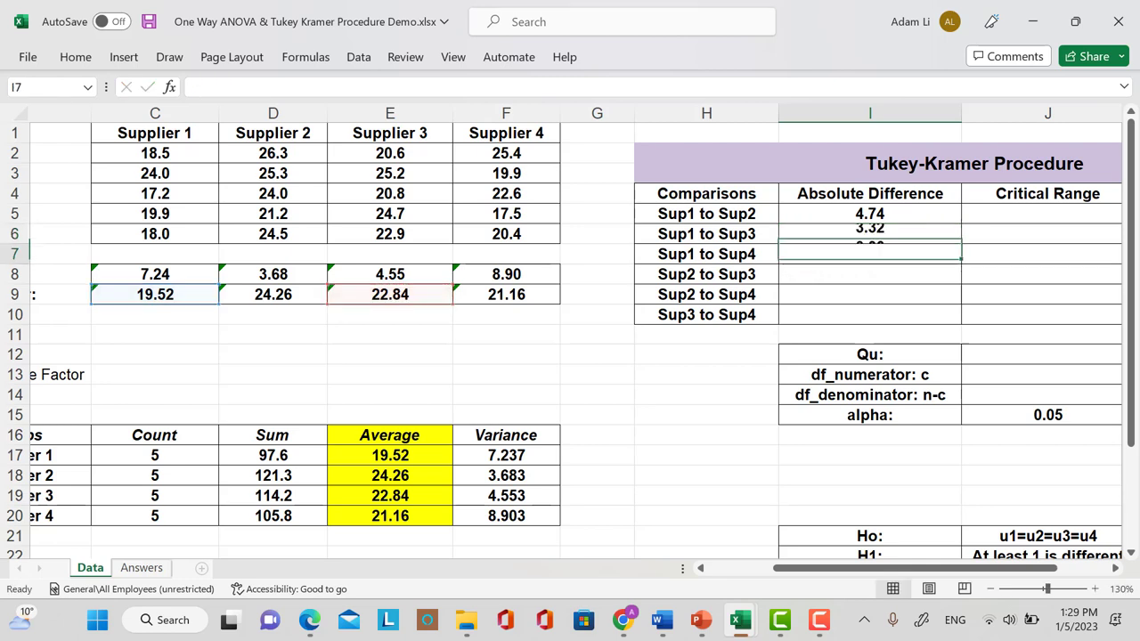
# Calculate the Sup1 to Sup4 absolute difference in I7 of the Tukey-Kramer table with =abs(C9-F9)
pyautogui.write('=')
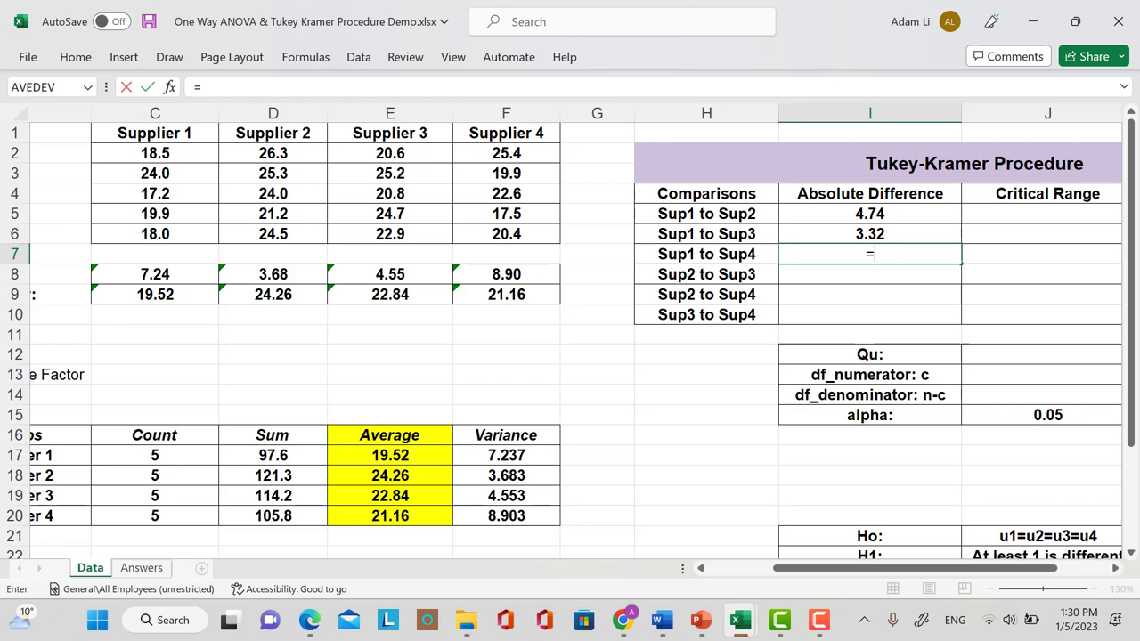
pyautogui.write('abs(')
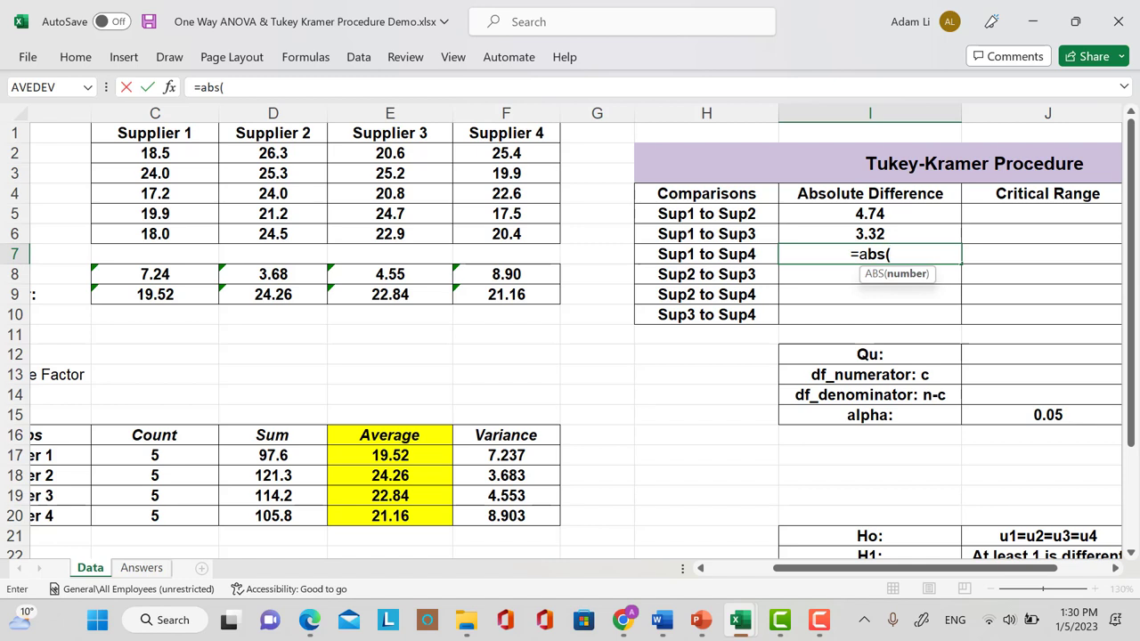
pyautogui.click(155, 293)
pyautogui.write('-')
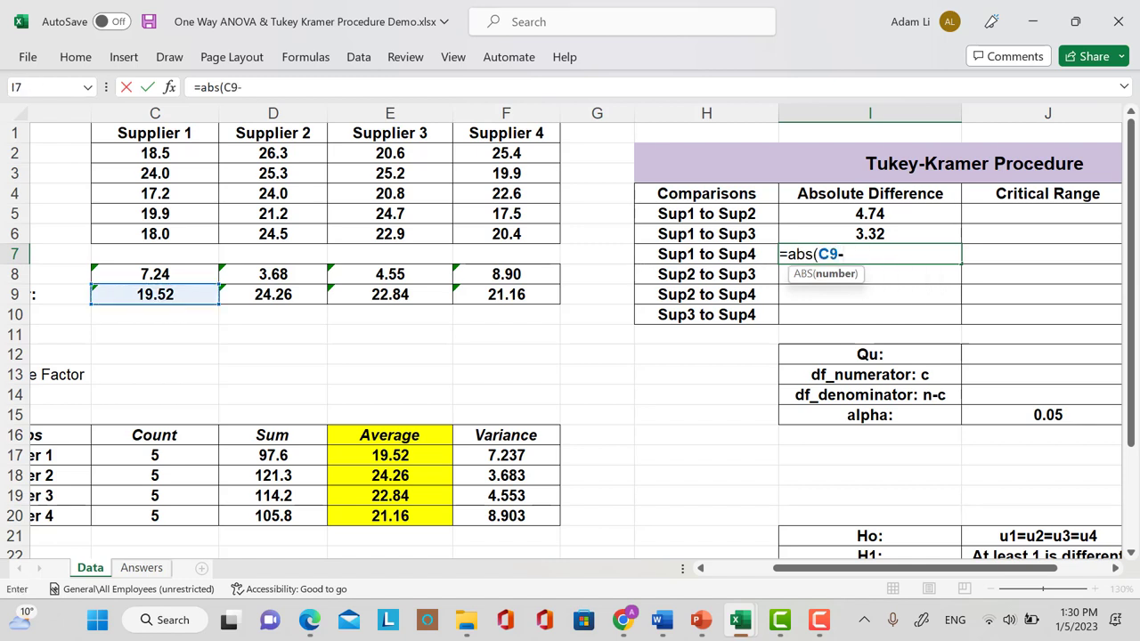
pyautogui.click(506, 294)
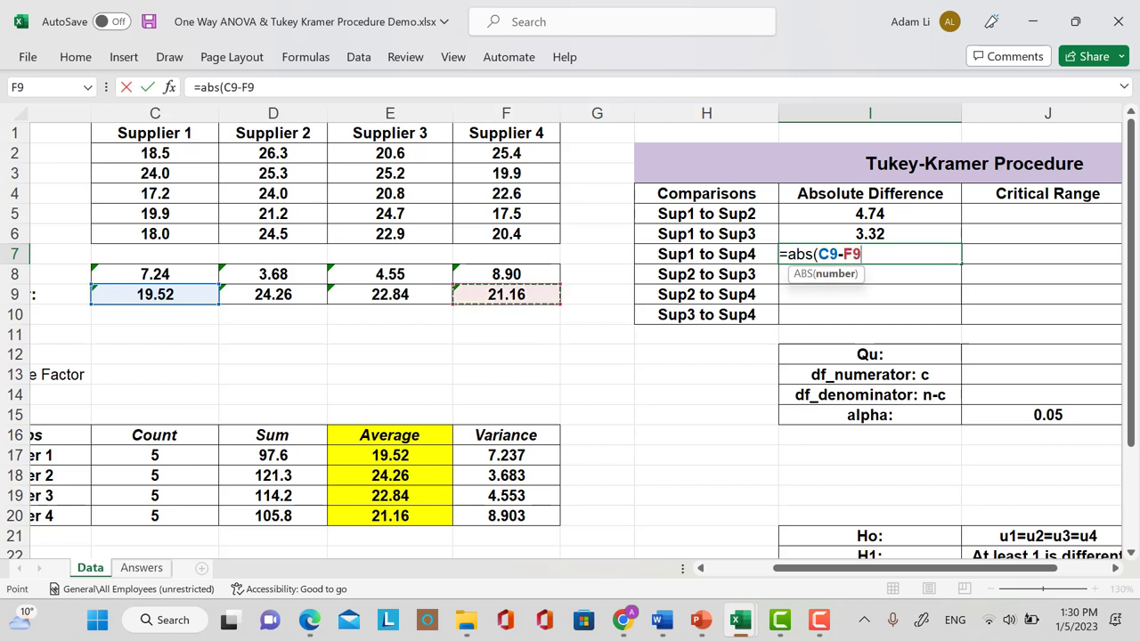
pyautogui.write(')')
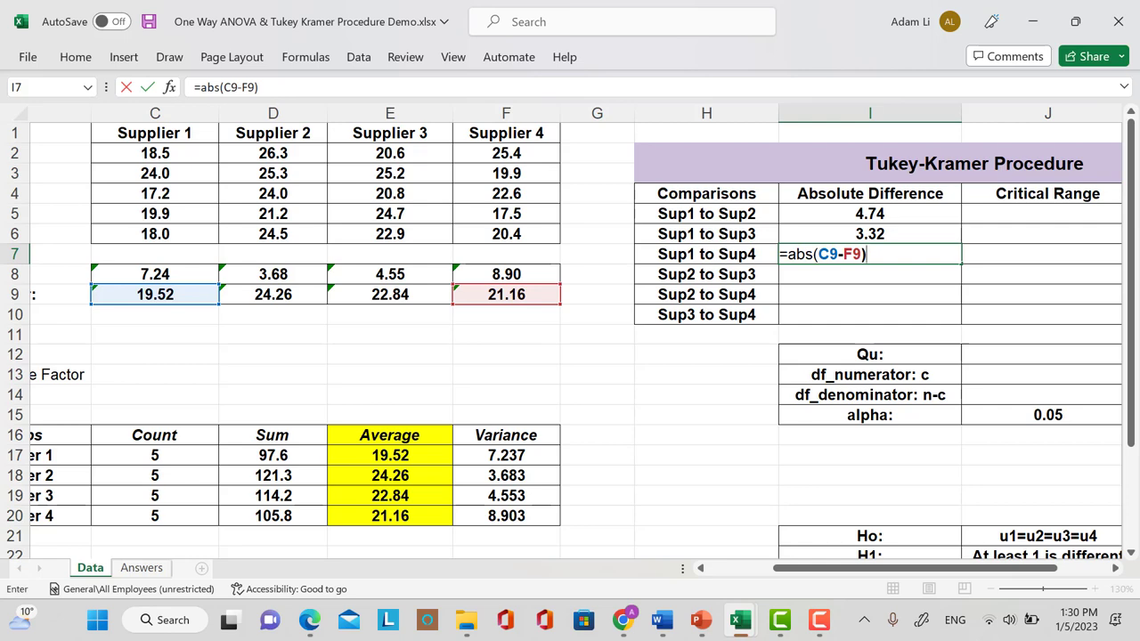
pyautogui.scroll(-2, 570, 338)
pyautogui.scroll(1, 570, 338)
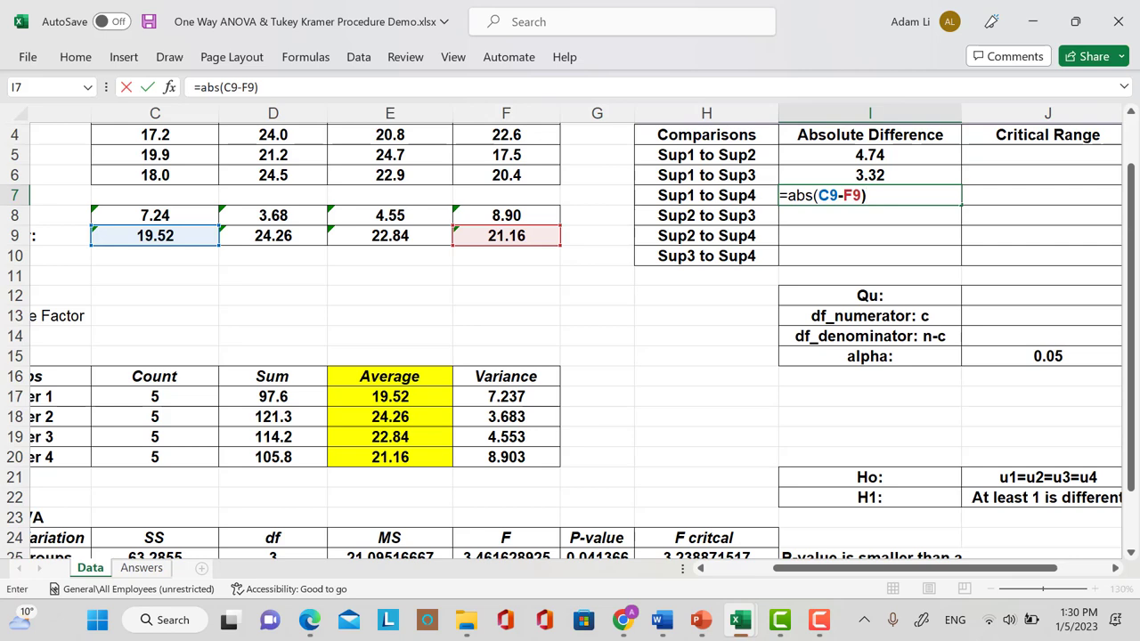
pyautogui.scroll(1, 570, 339)
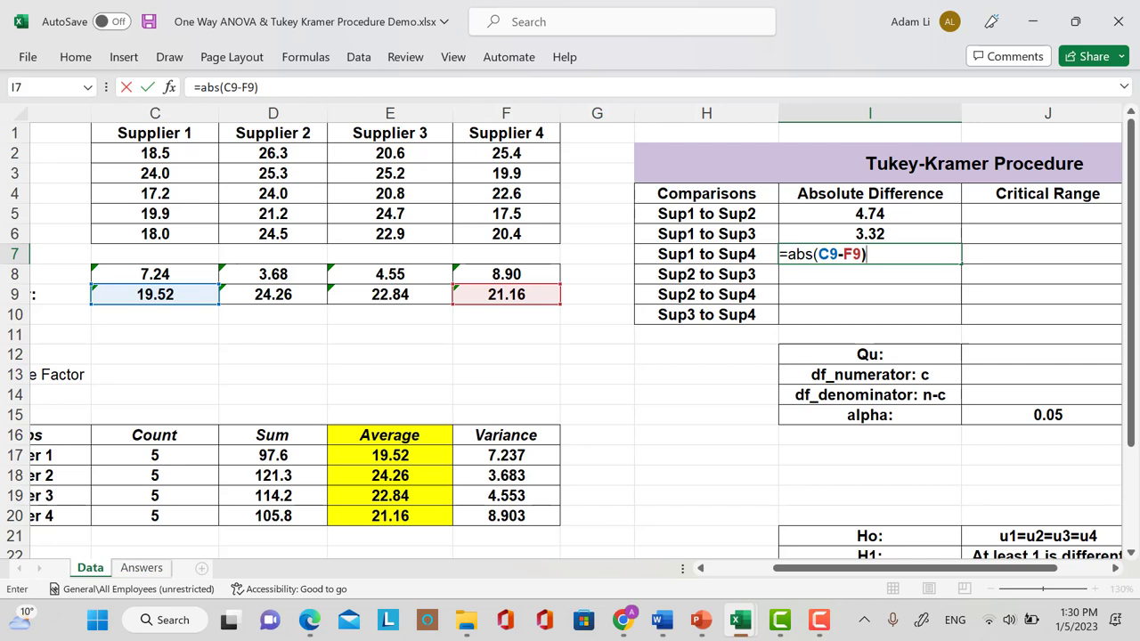
pyautogui.press('Return')
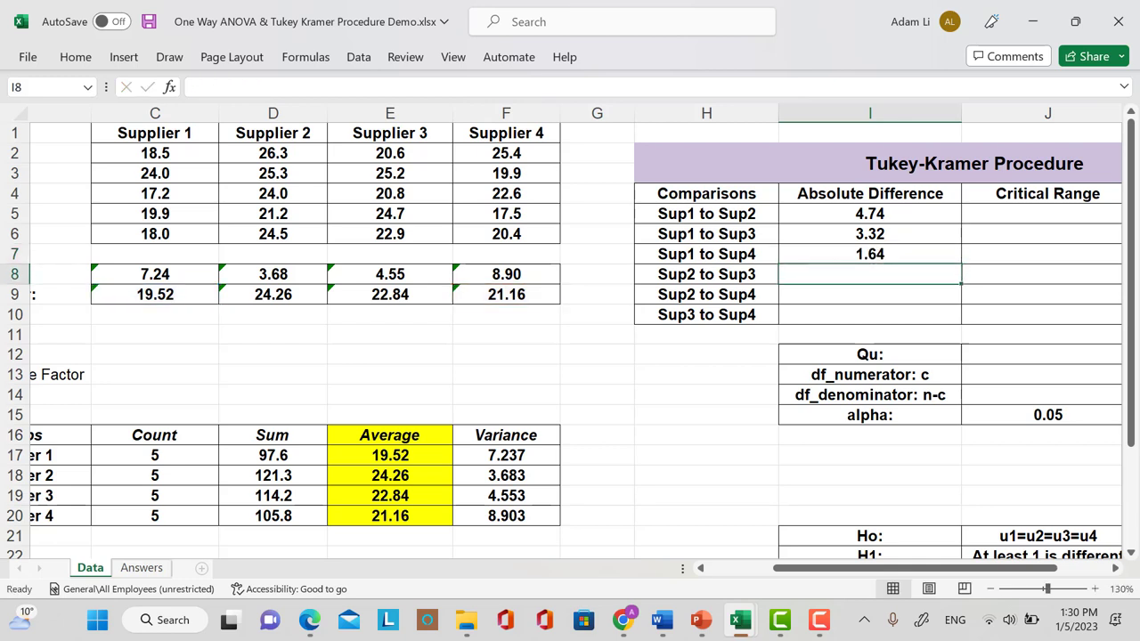
# Calculate the Sup2 to Sup3 absolute difference in I8 with =abs(D9-E9)
pyautogui.write('=')
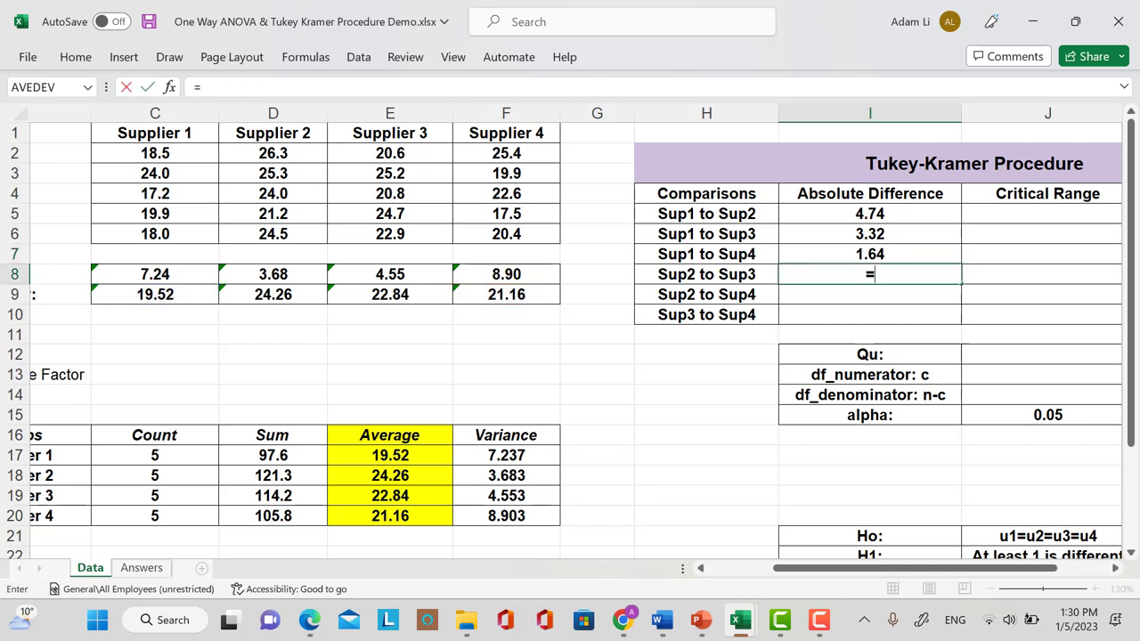
pyautogui.write('a')
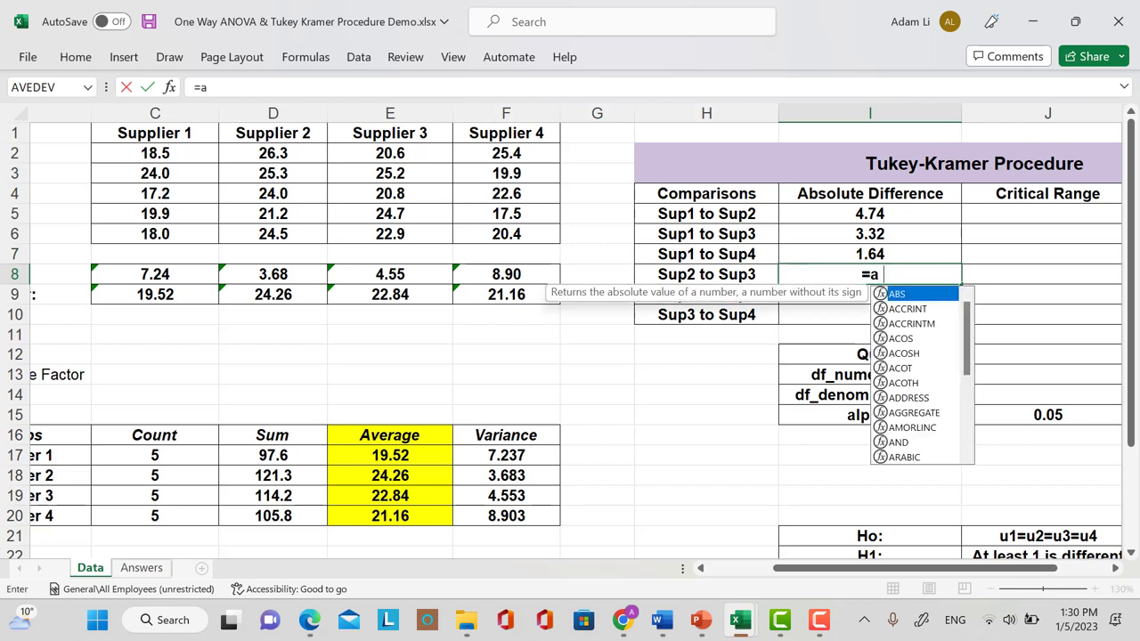
pyautogui.write('bs(')
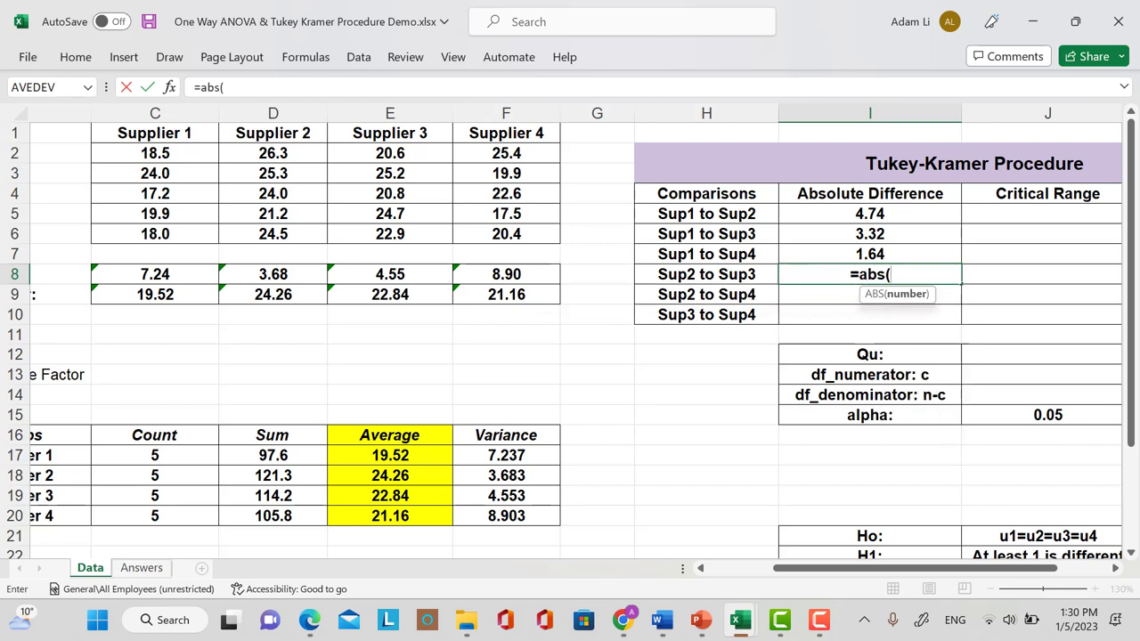
pyautogui.click(273, 294)
pyautogui.write('-')
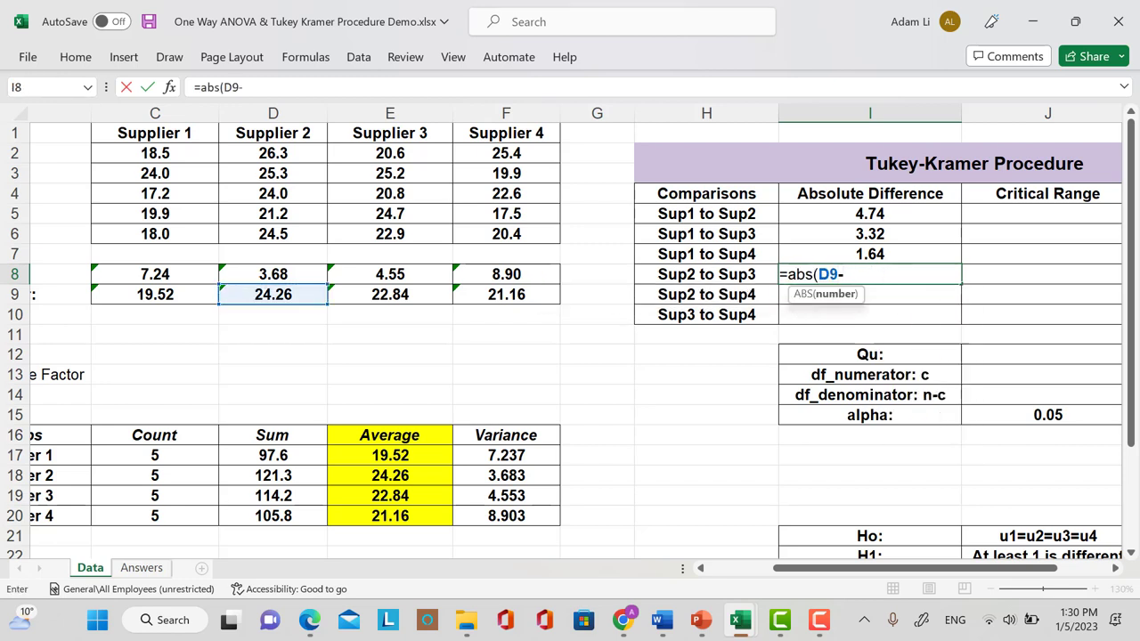
pyautogui.click(390, 294)
pyautogui.write(')')
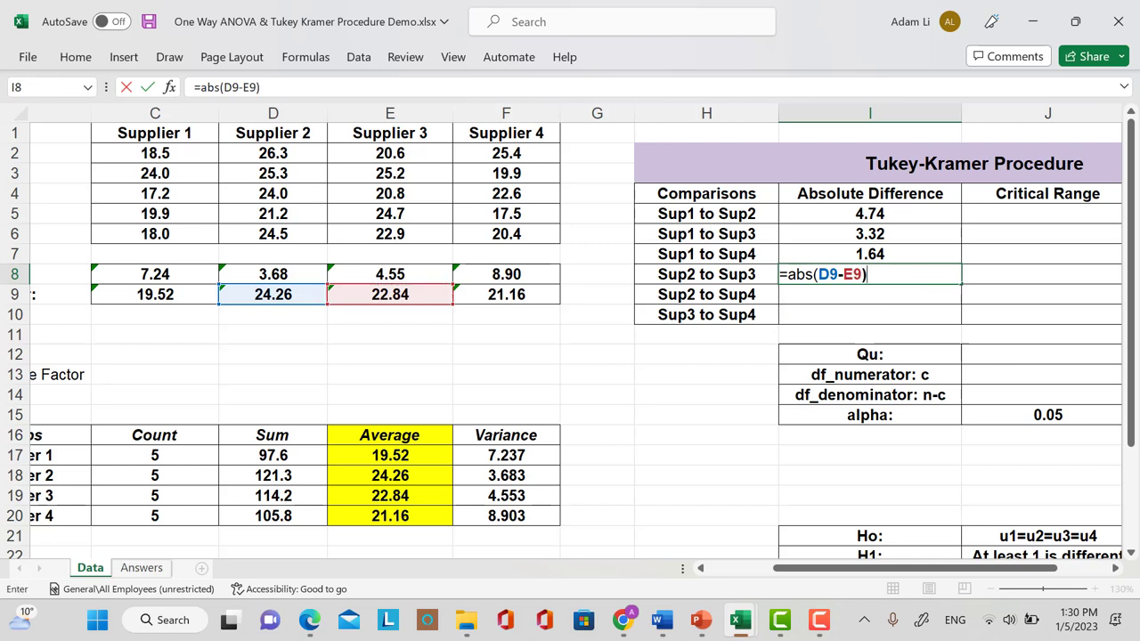
pyautogui.press('Return')
# Calculate the Sup2 to Sup4 absolute difference in I9 with =abs(D9-F9)
pyautogui.write('=')
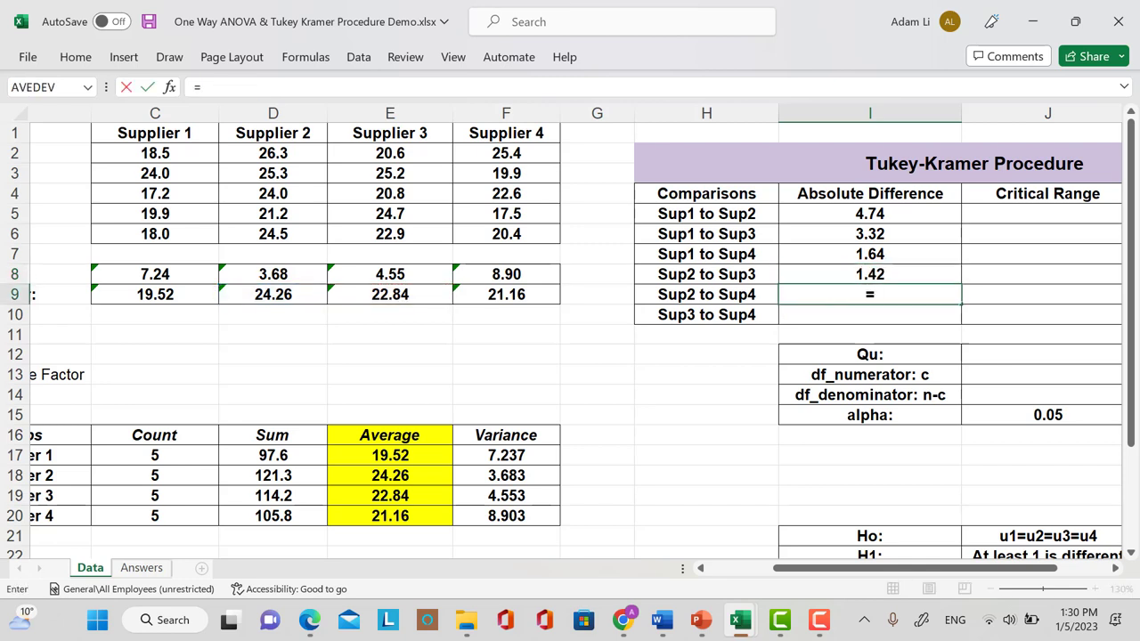
pyautogui.write('abs(')
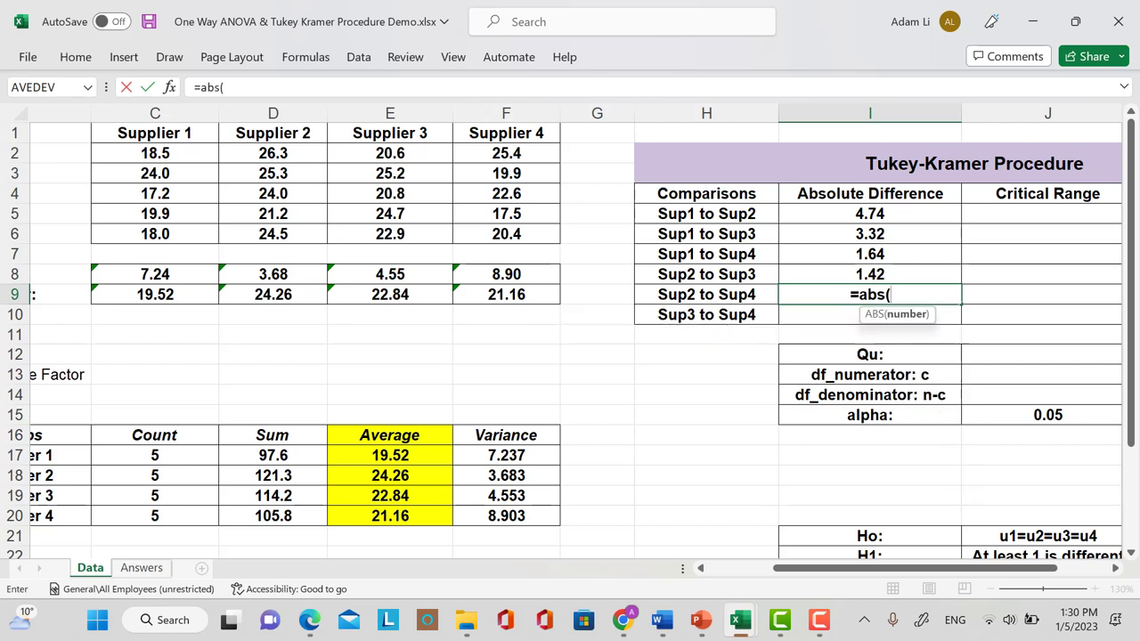
pyautogui.click(272, 294)
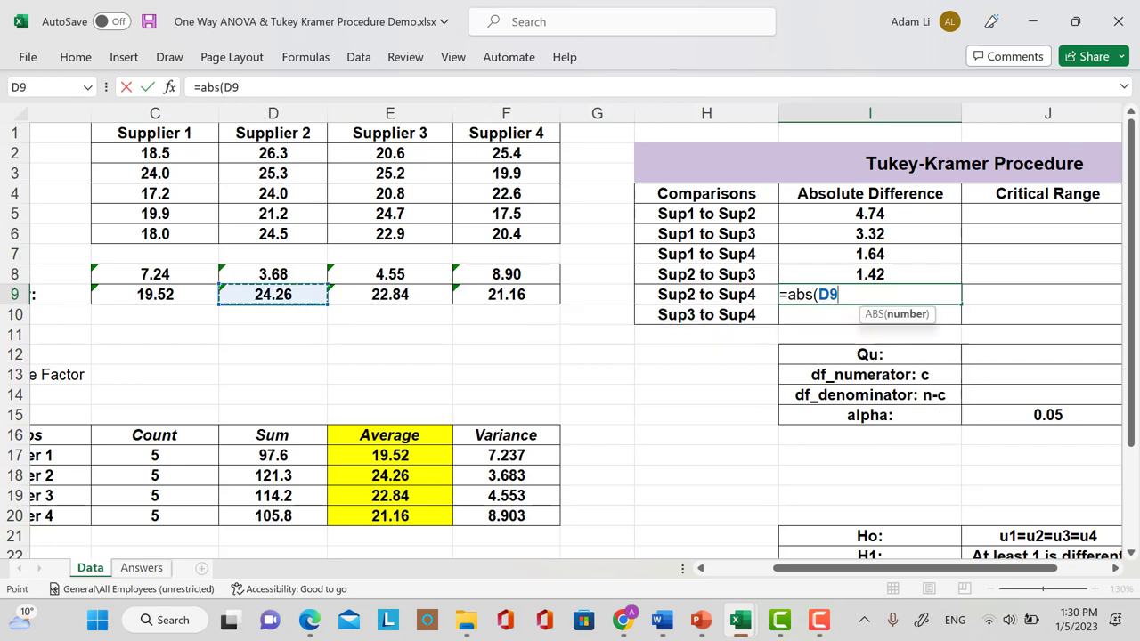
pyautogui.write('-')
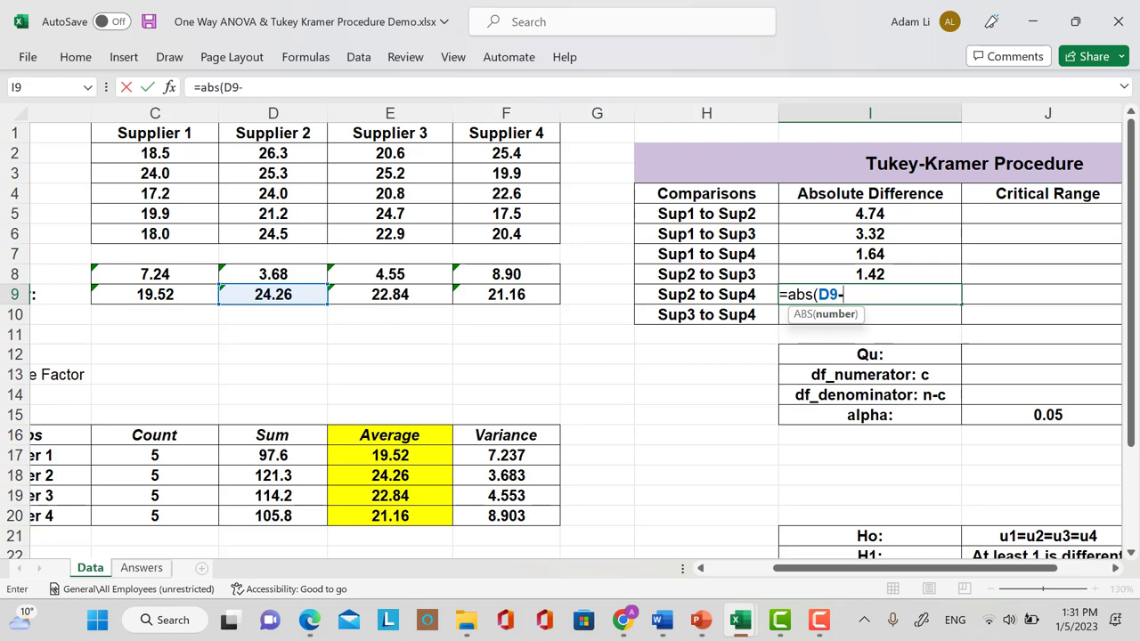
pyautogui.click(506, 294)
pyautogui.write(')')
pyautogui.press('Return')
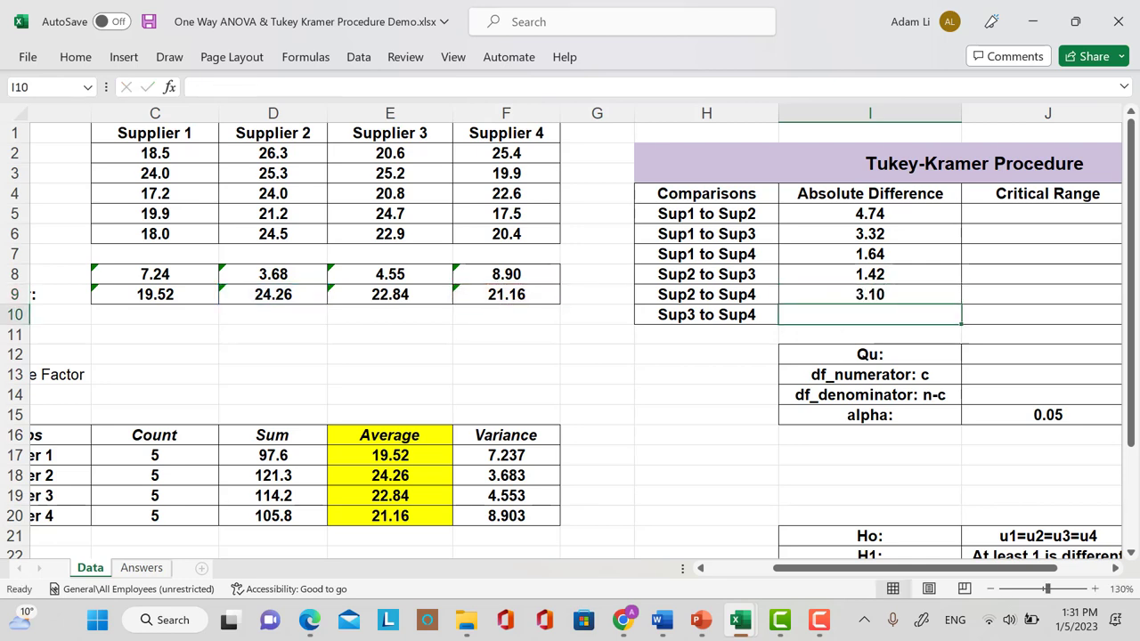
# Calculate the Sup3 to Sup4 absolute difference in I10 with =abs(E9-F9)
pyautogui.write('=abs(')
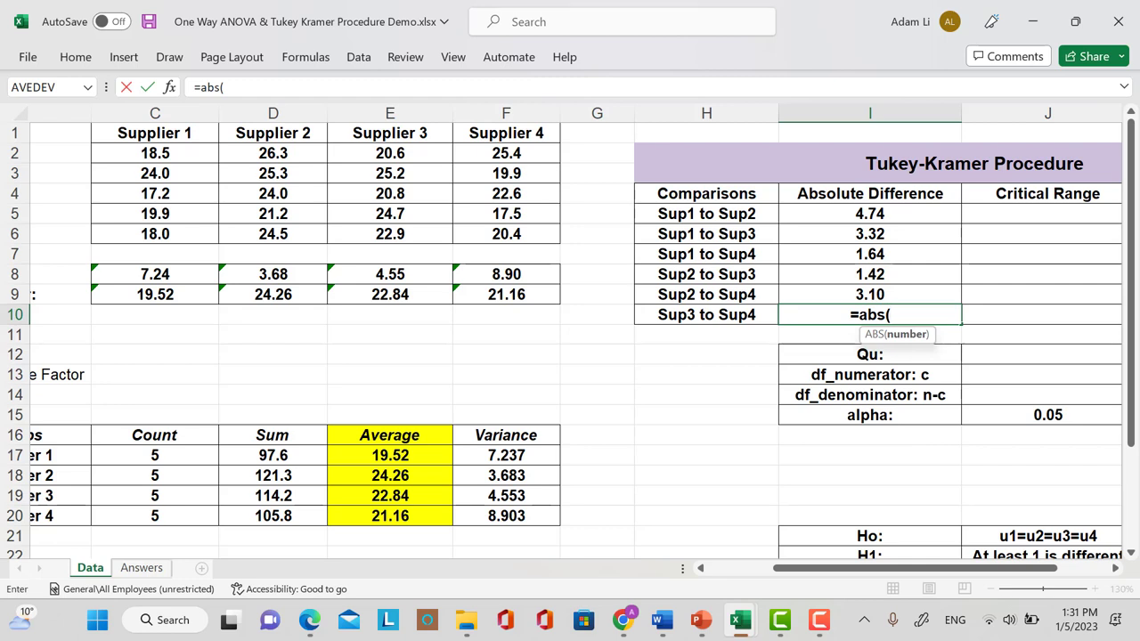
pyautogui.click(389, 294)
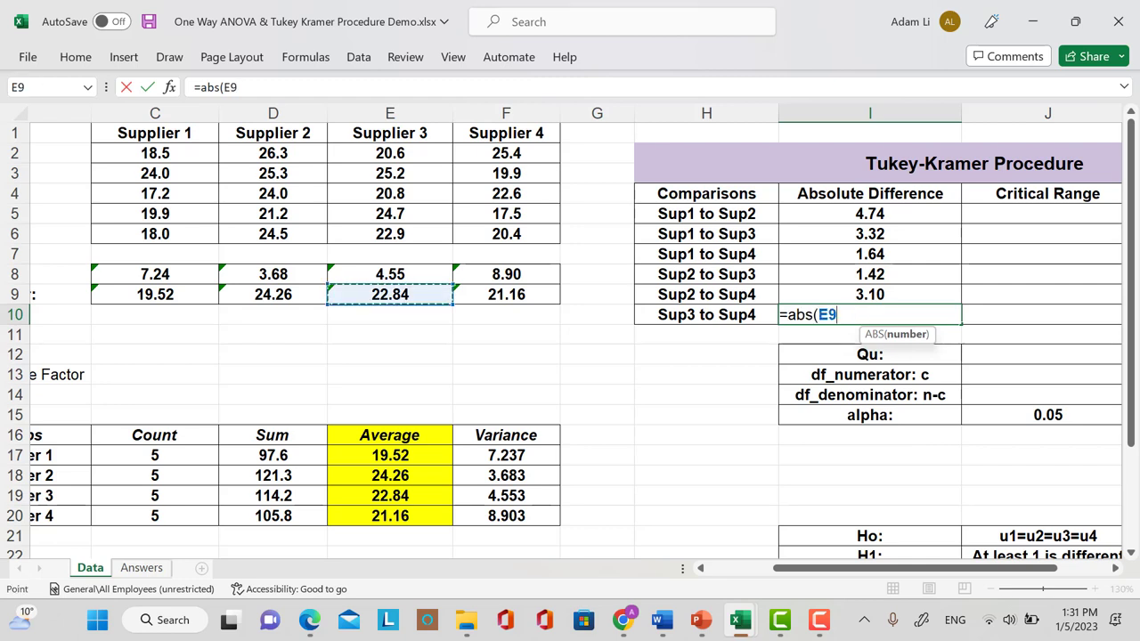
pyautogui.write('-')
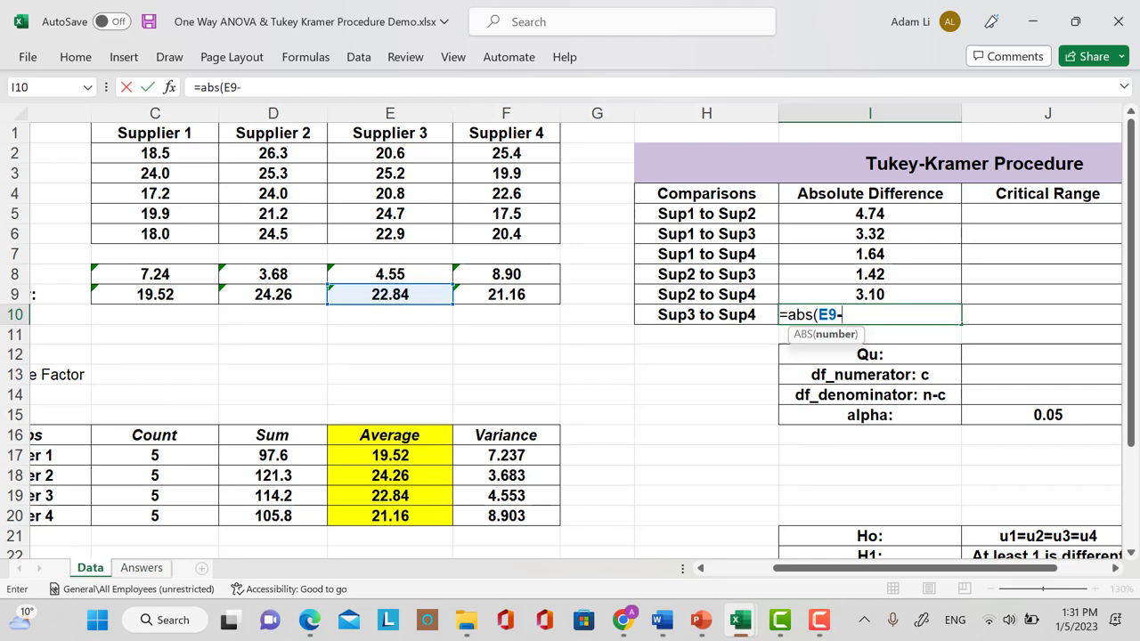
pyautogui.click(505, 294)
pyautogui.write(')')
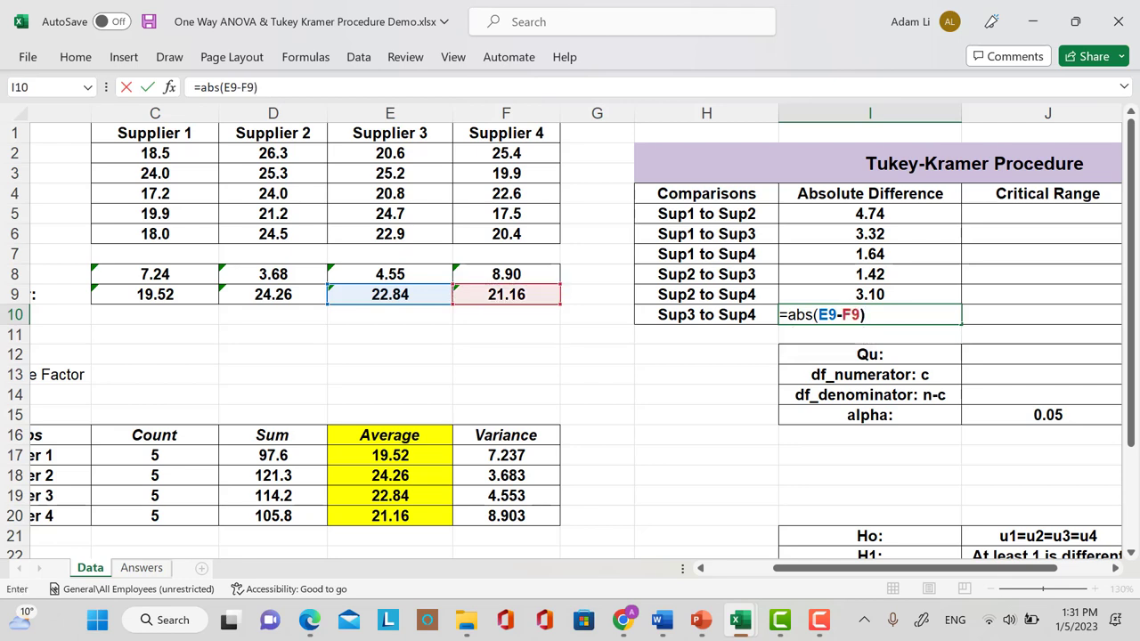
pyautogui.press('Return')
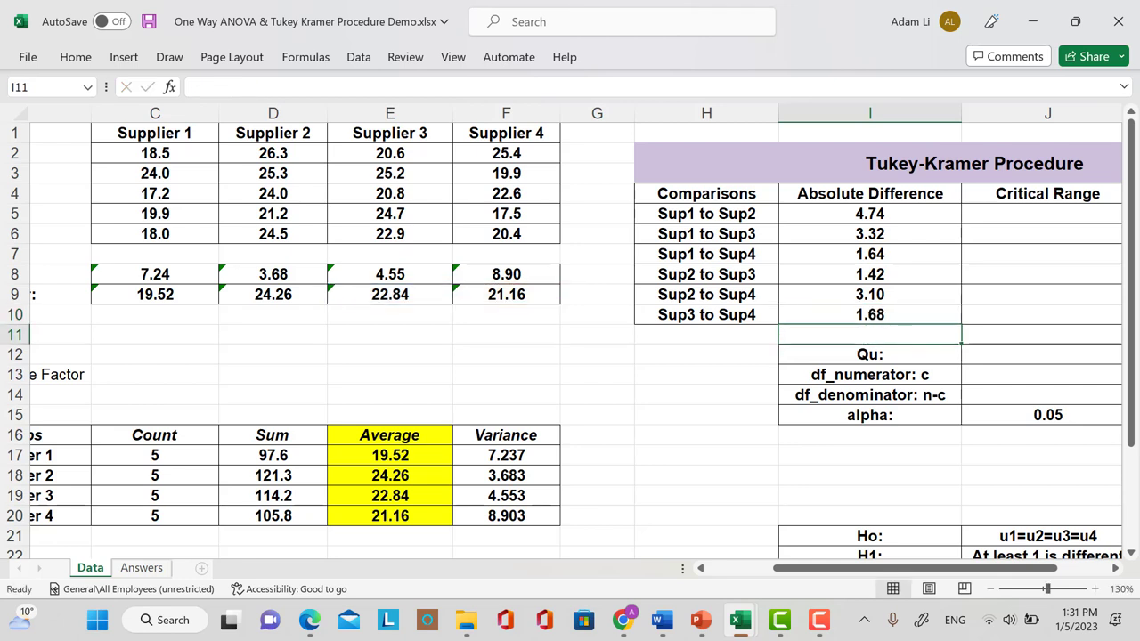
# Enter 4 as the numerator degrees of freedom (c) in J13
pyautogui.moveTo(892, 567); pyautogui.dragTo(944, 567)
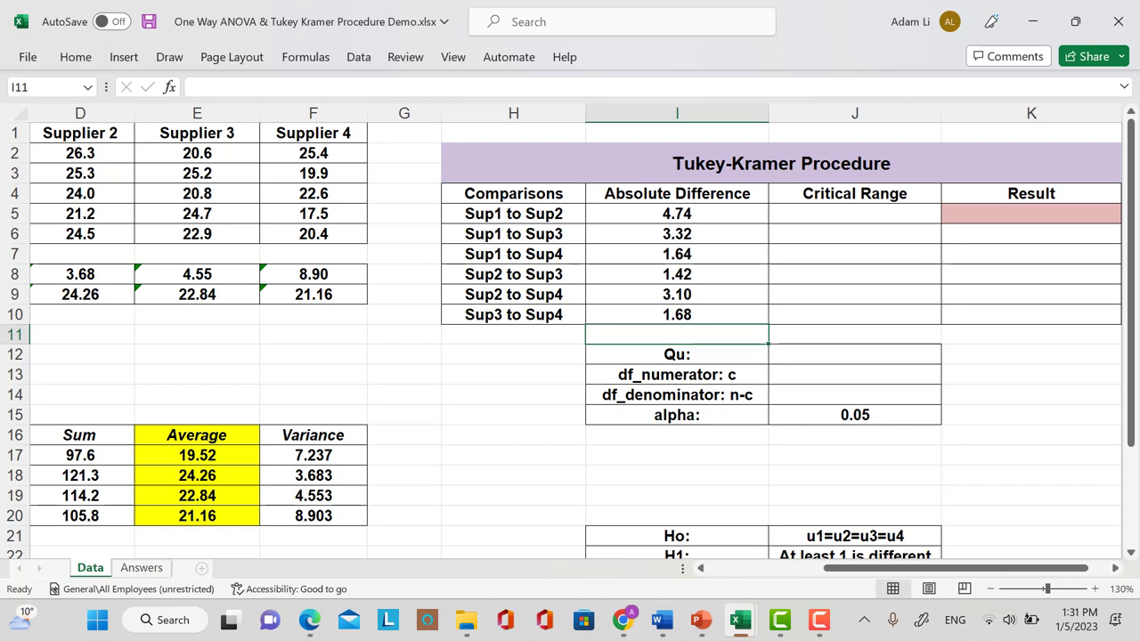
pyautogui.click(854, 374)
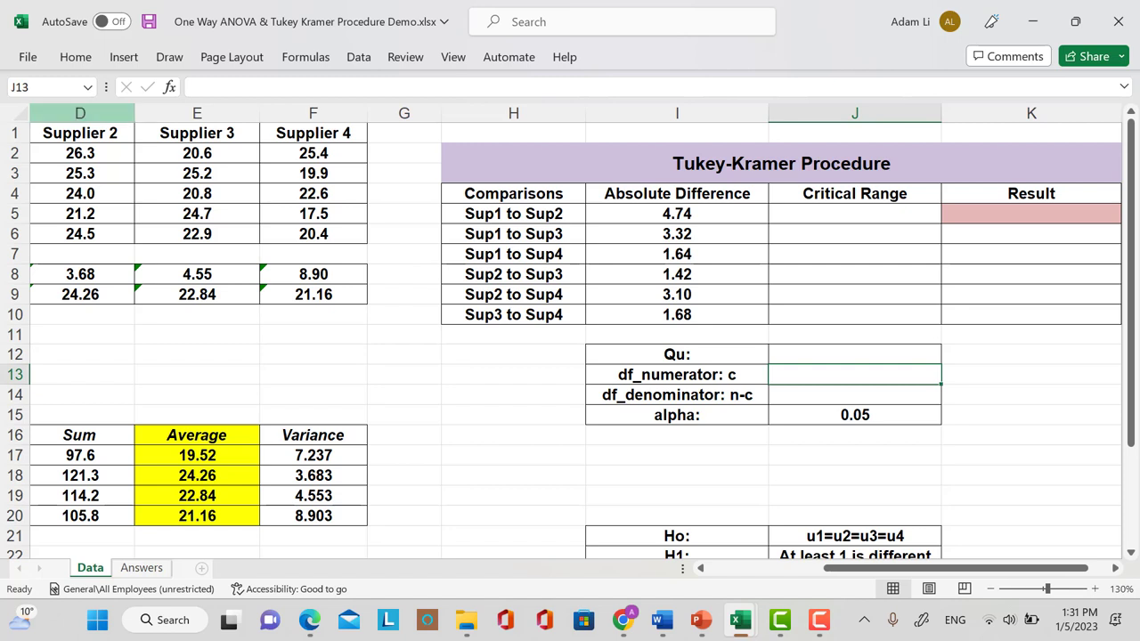
pyautogui.write('4')
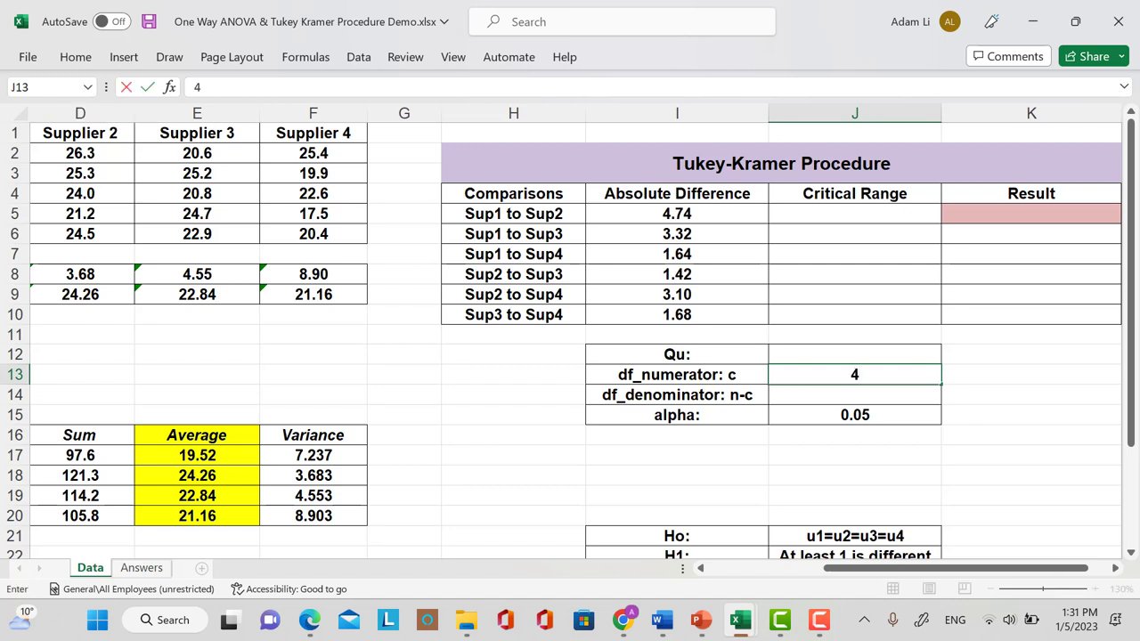
pyautogui.press('Return')
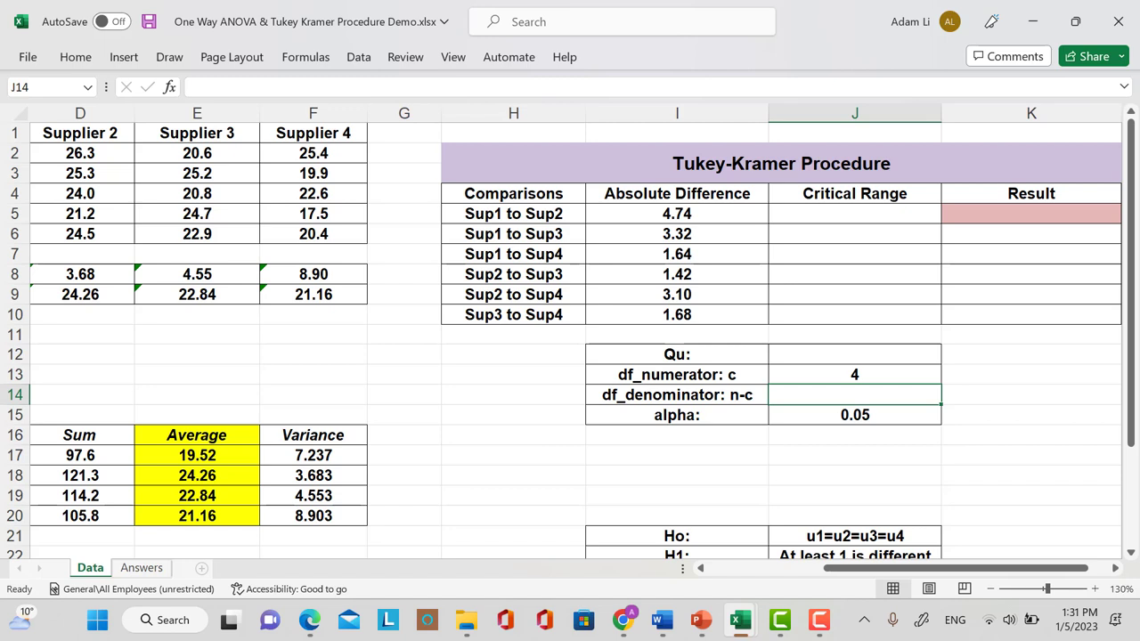
# Calculate the denominator degrees of freedom (n-c) in J14 with =4*5-4
pyautogui.write('=')
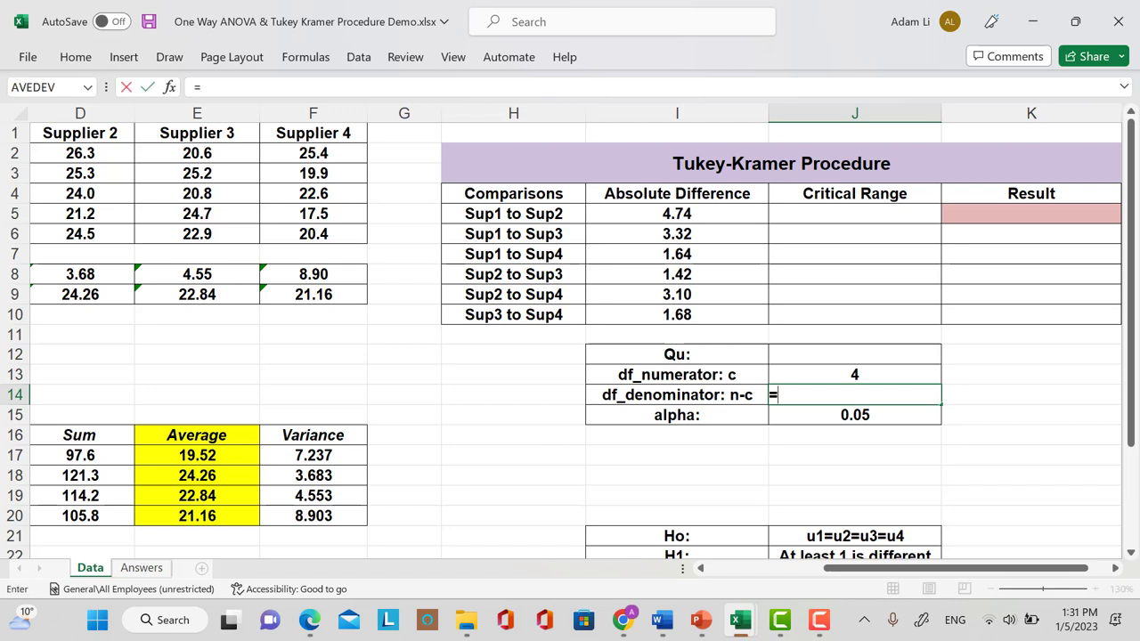
pyautogui.write('20')
pyautogui.press('BackSpace')
pyautogui.press('BackSpace')
pyautogui.write('4*5-4')
pyautogui.press('Return')
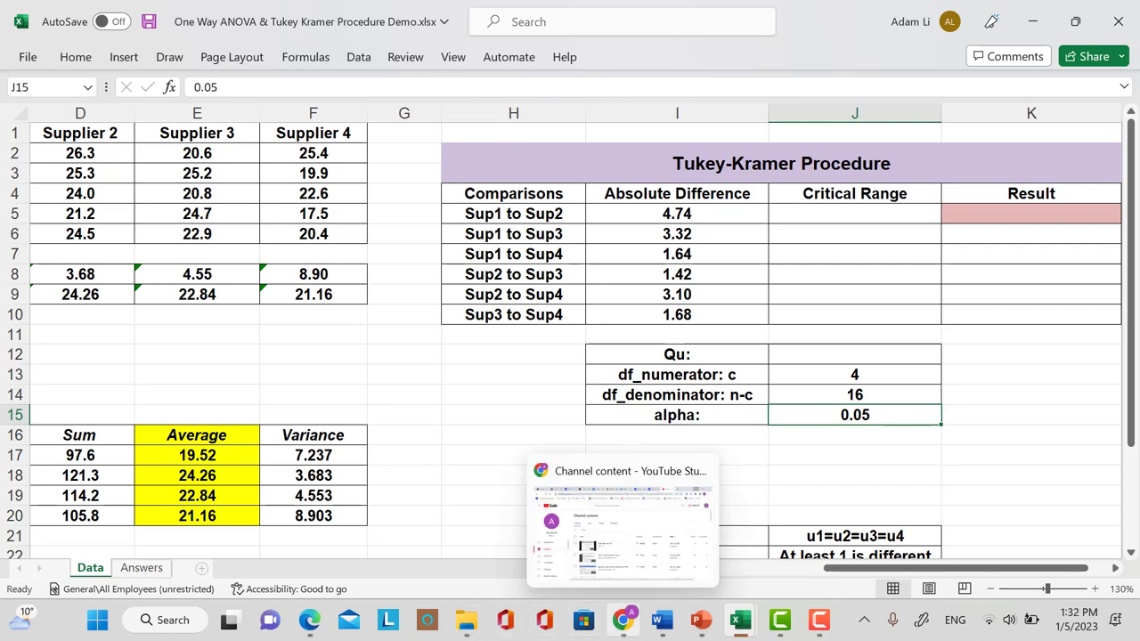
# Switch to the Blackboard course in Edge, reveal the course menu and open the Syllabus, Textbook & Table section
pyautogui.click(623, 525)
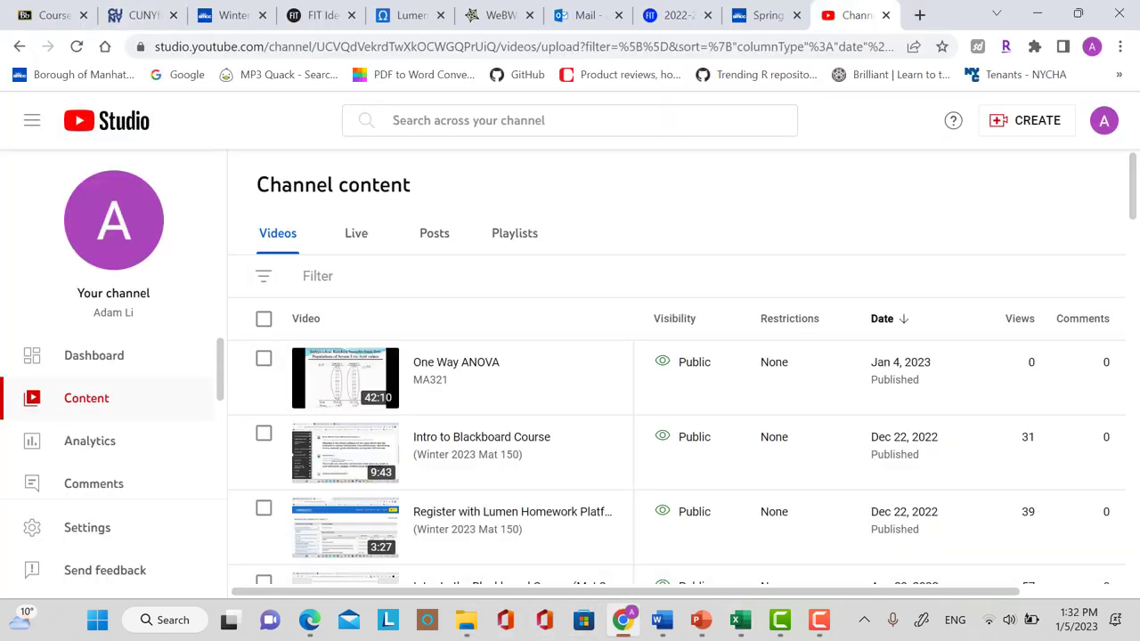
pyautogui.click(309, 619)
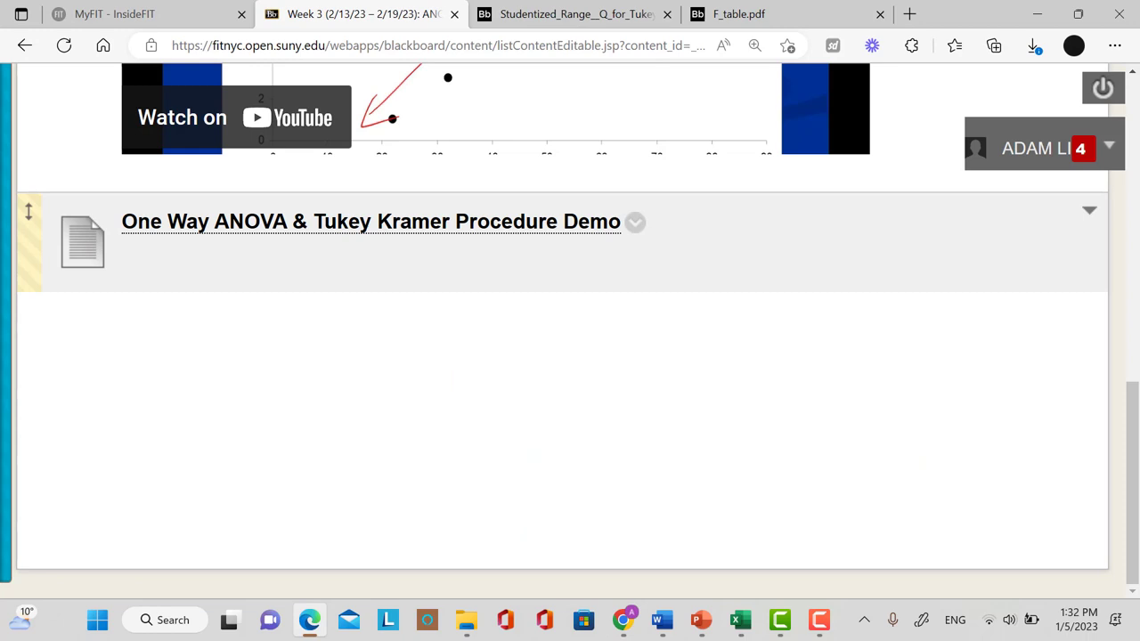
pyautogui.scroll(1, 570, 222)
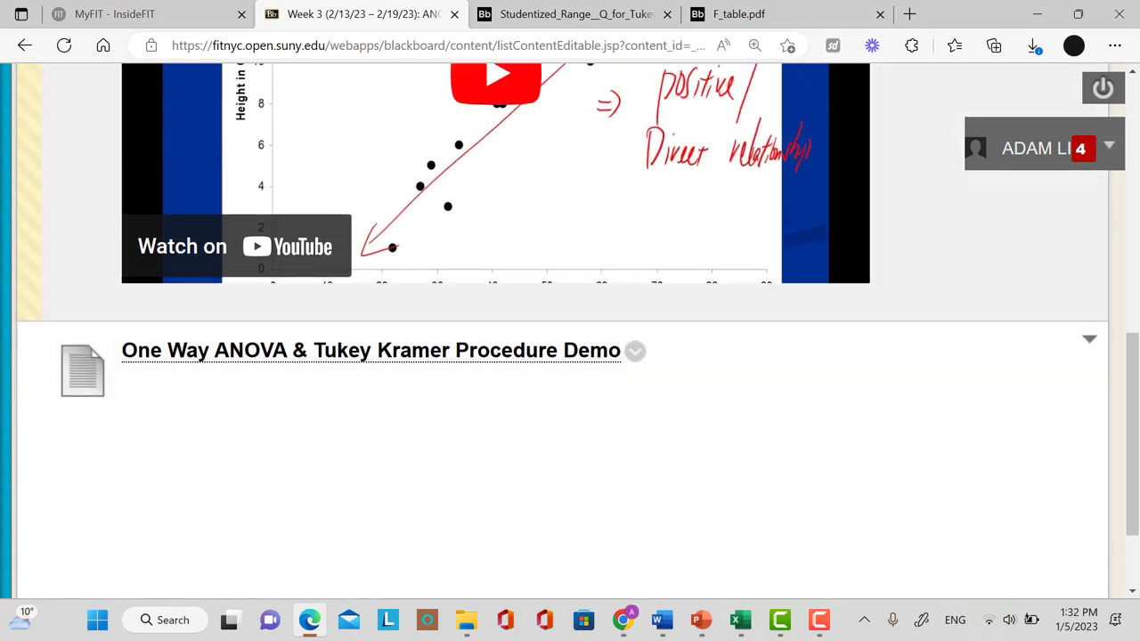
pyautogui.scroll(4, 569, 331)
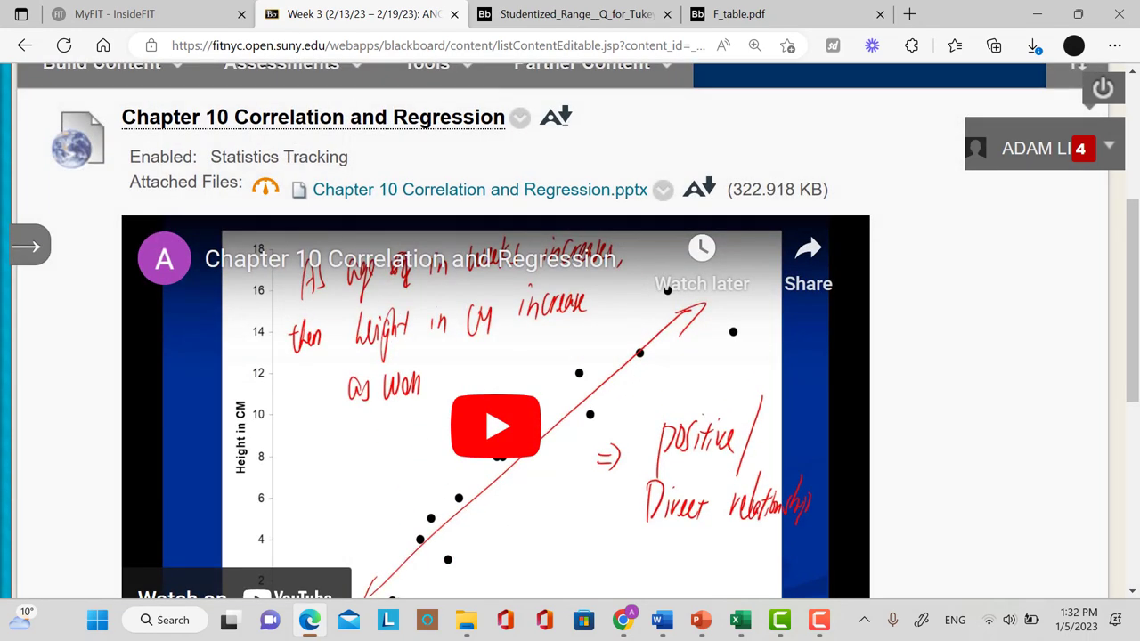
pyautogui.click(36, 249)
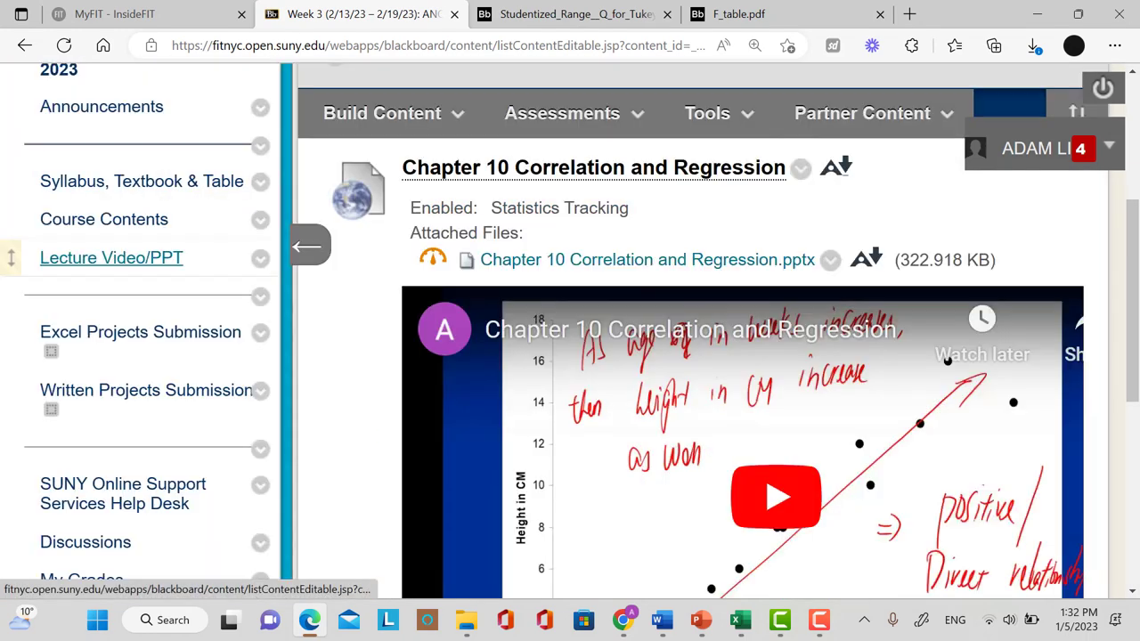
pyautogui.click(142, 181)
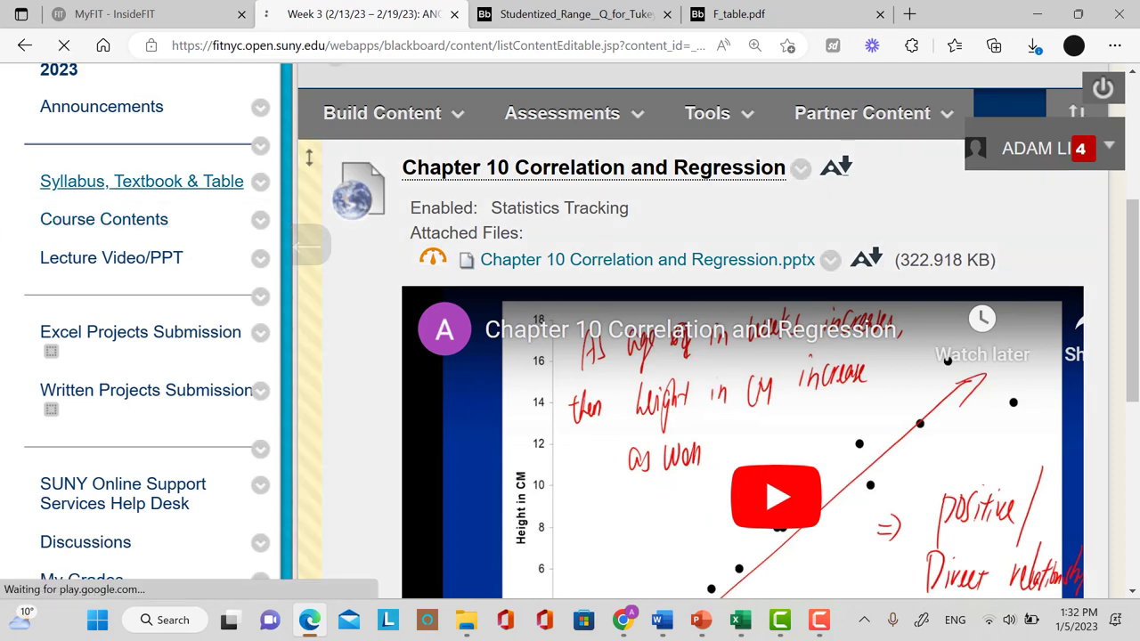
# Open the Statistical Tables folder, then examine the Studentized Range Q table for numerator df 4 and denominator df 16
pyautogui.scroll(-4, 703, 330)
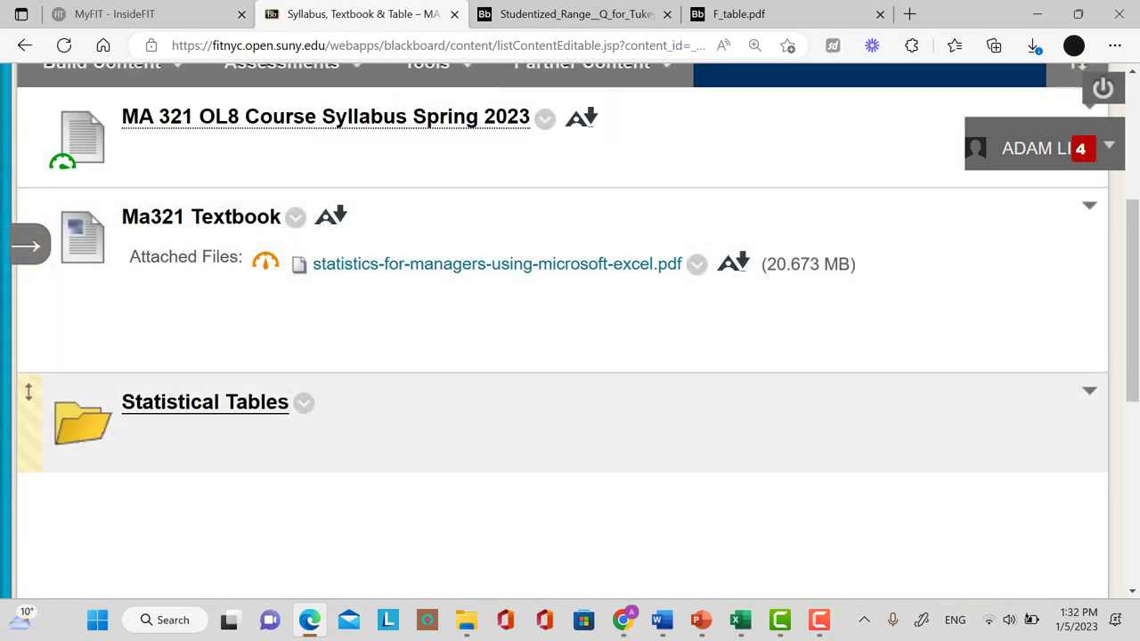
pyautogui.click(204, 402)
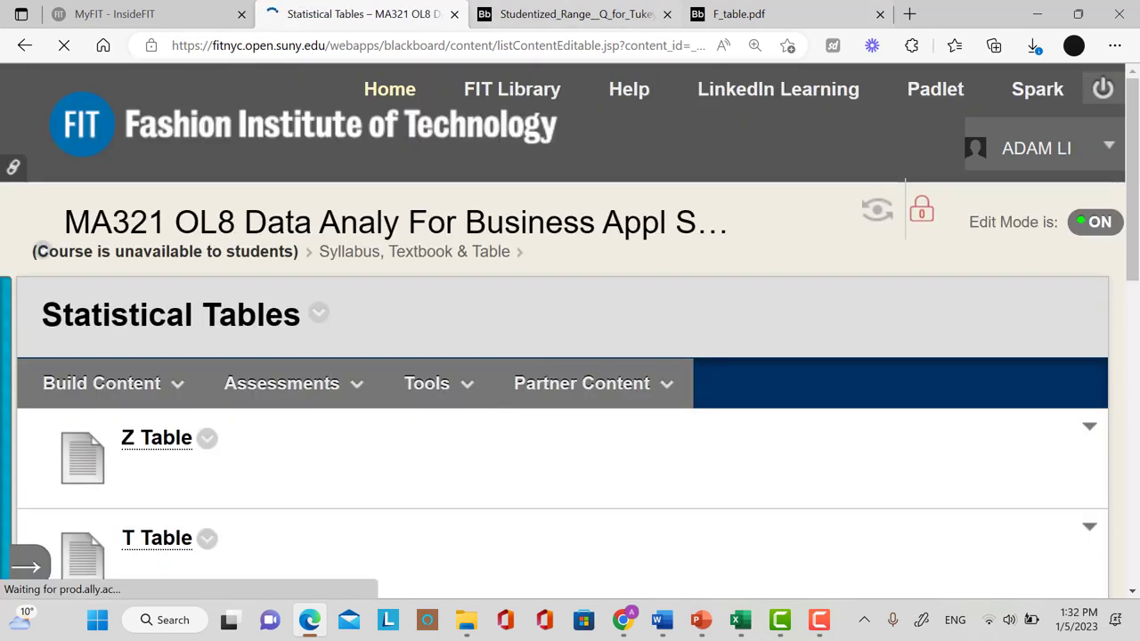
pyautogui.click(576, 13)
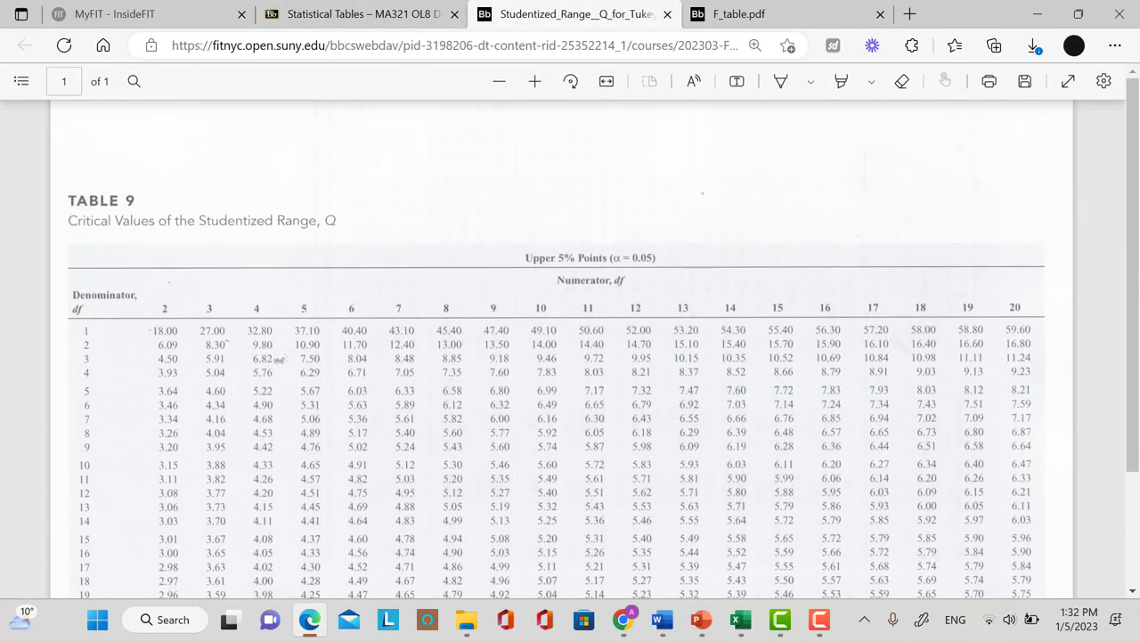
pyautogui.scroll(-1, 570, 356)
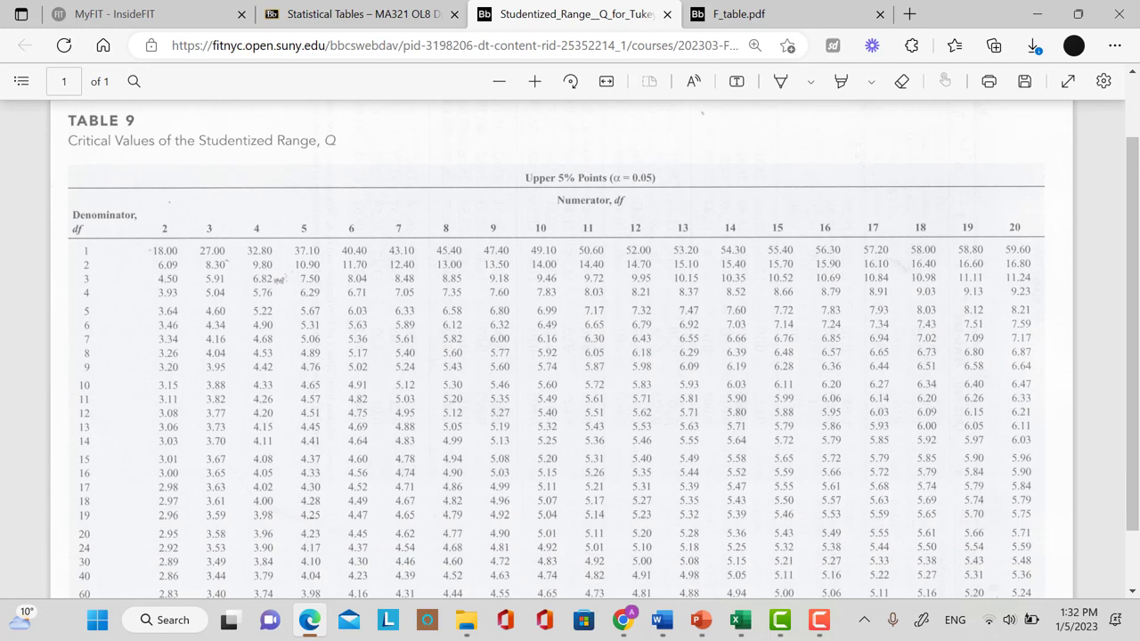
pyautogui.scroll(-2, 569, 349)
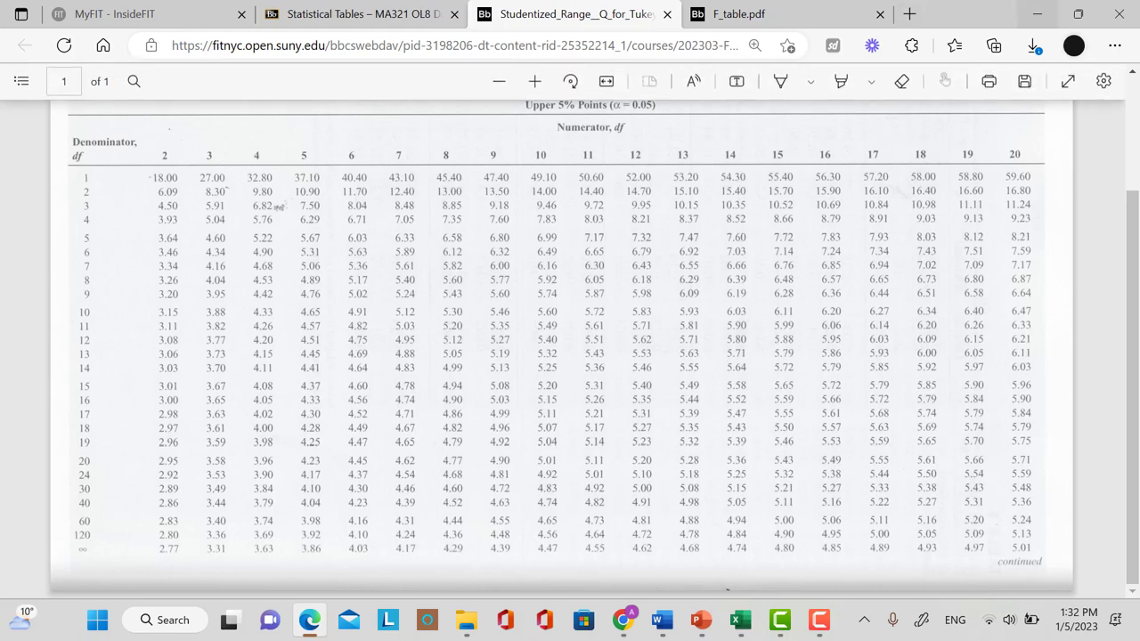
# Return to the One Way ANOVA workbook in Excel and enter 4.05 as the Qu value in J12
pyautogui.click(1036, 14)
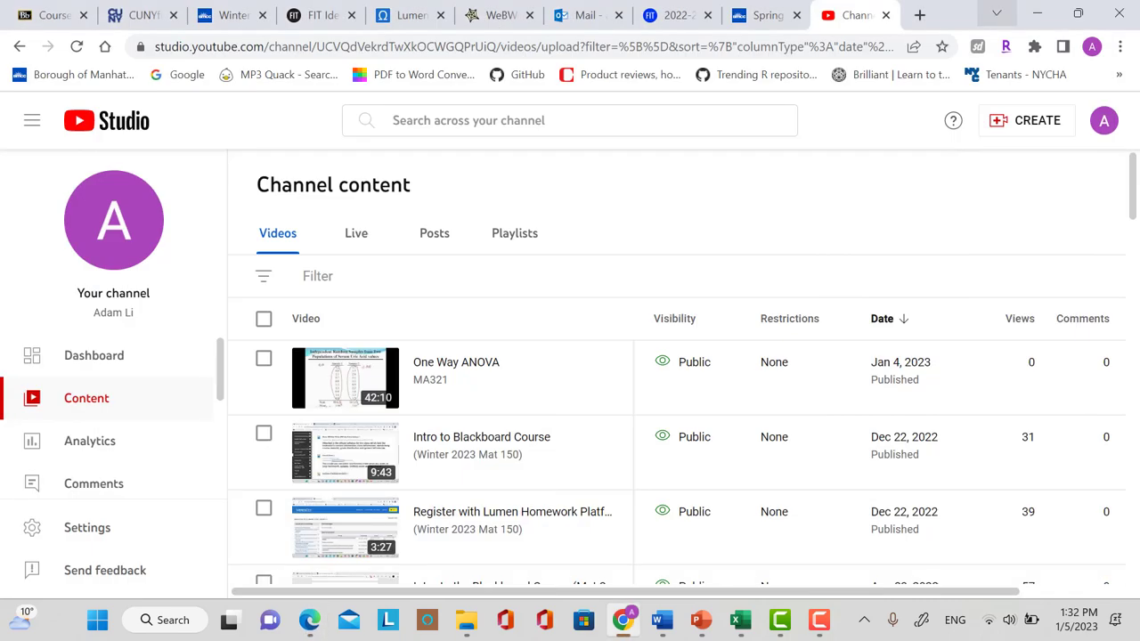
pyautogui.click(1036, 14)
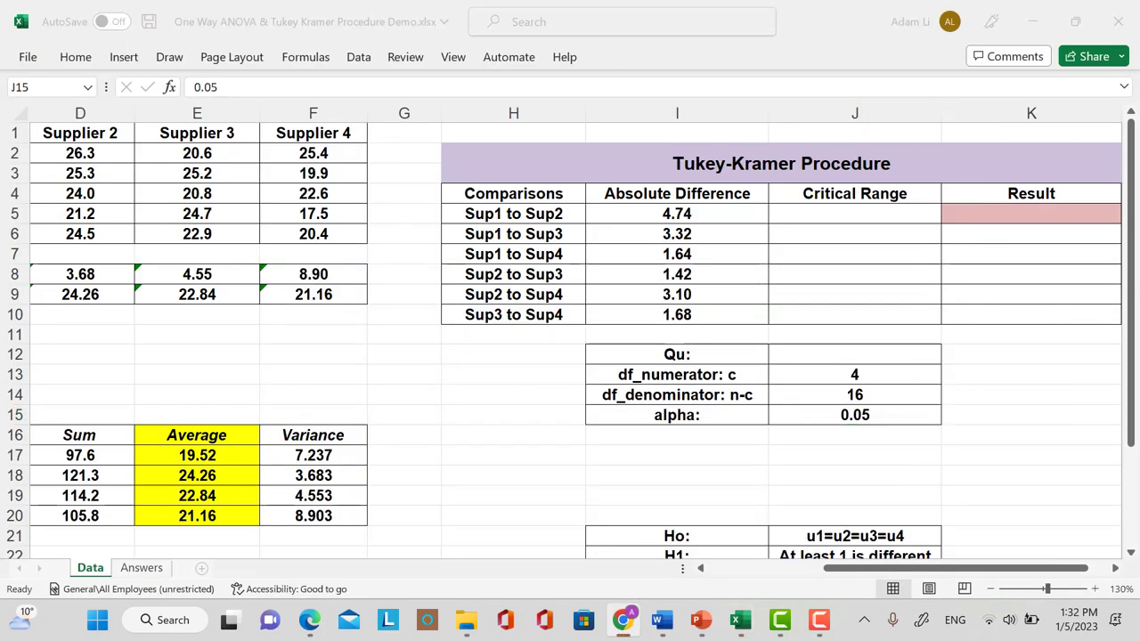
pyautogui.click(854, 354)
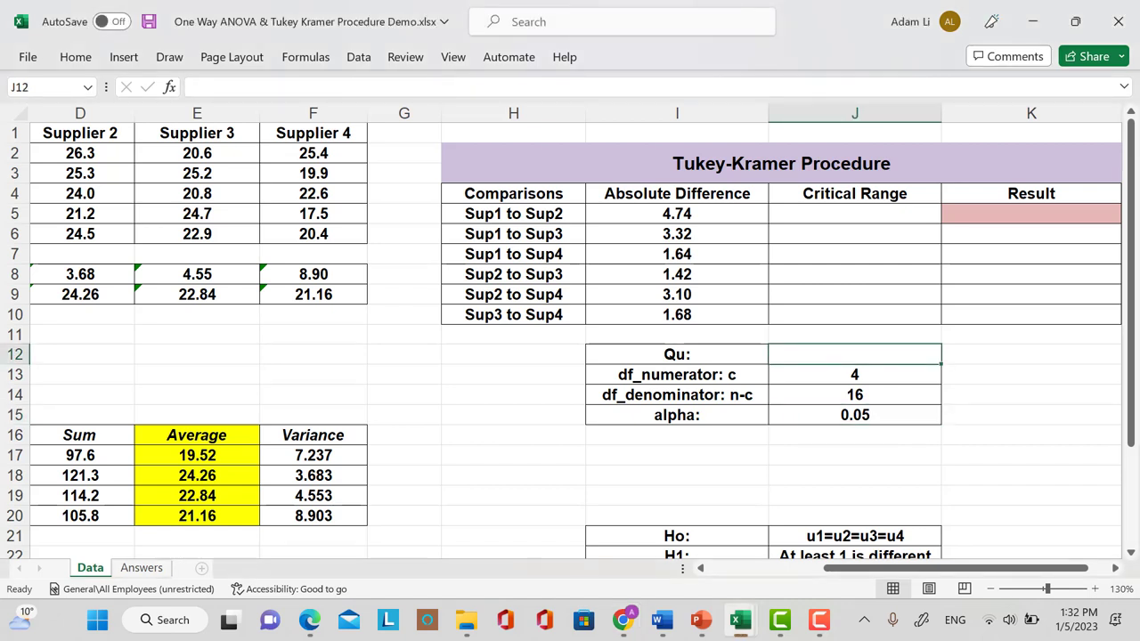
pyautogui.write('4.05')
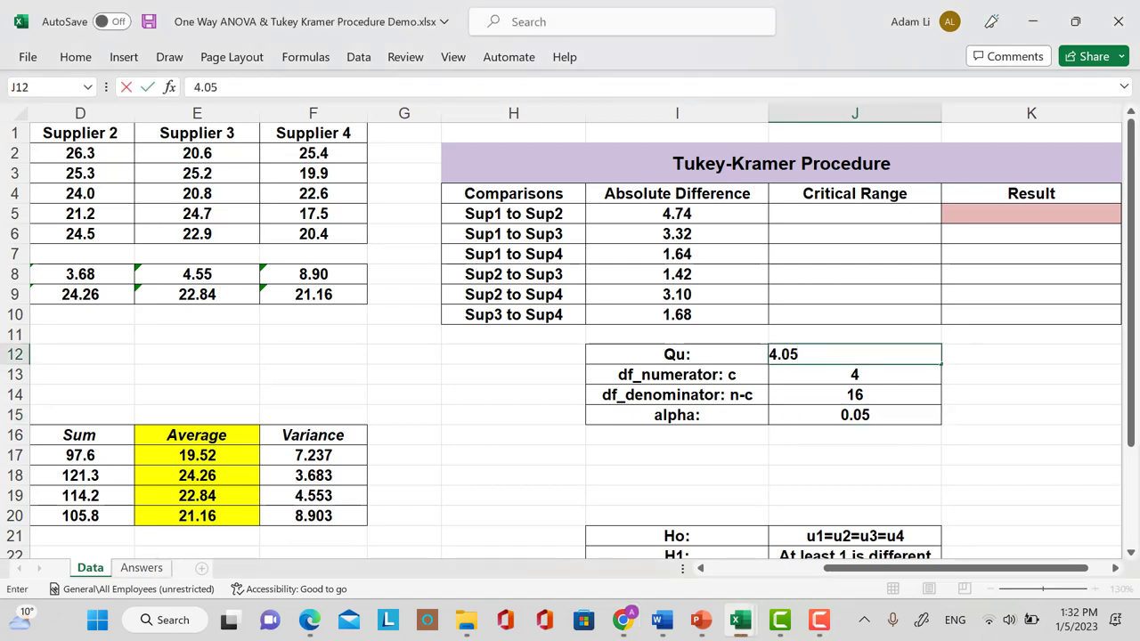
pyautogui.click(854, 415)
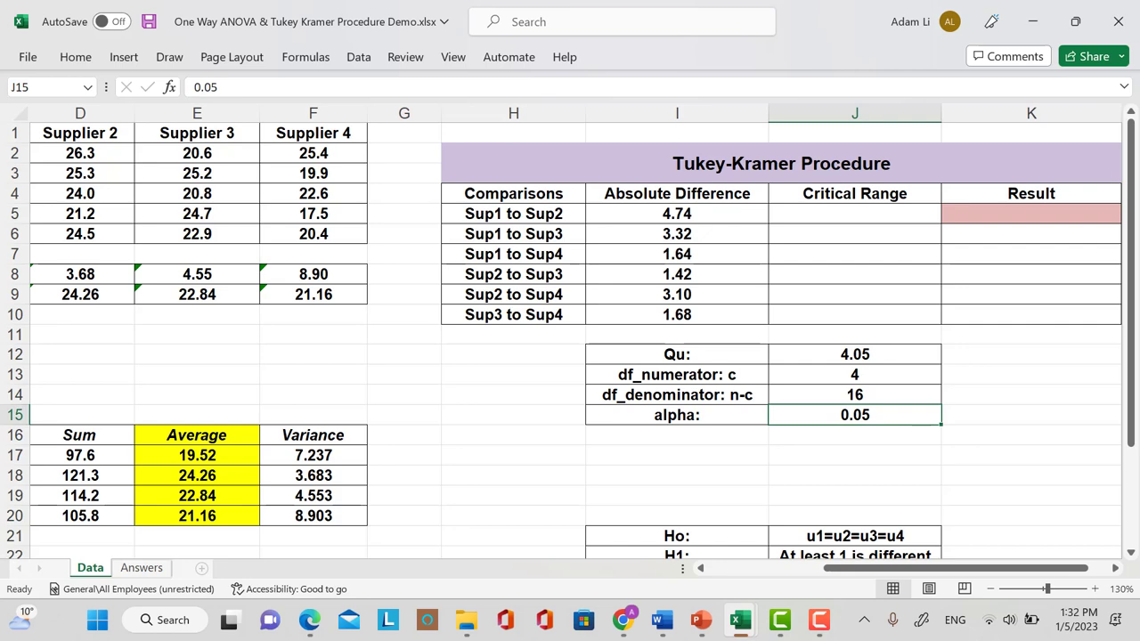
# Check the critical range formula on the Tukey-Kramer example slide in PowerPoint and return to the One Way ANOVA workbook in Excel
pyautogui.click(701, 619)
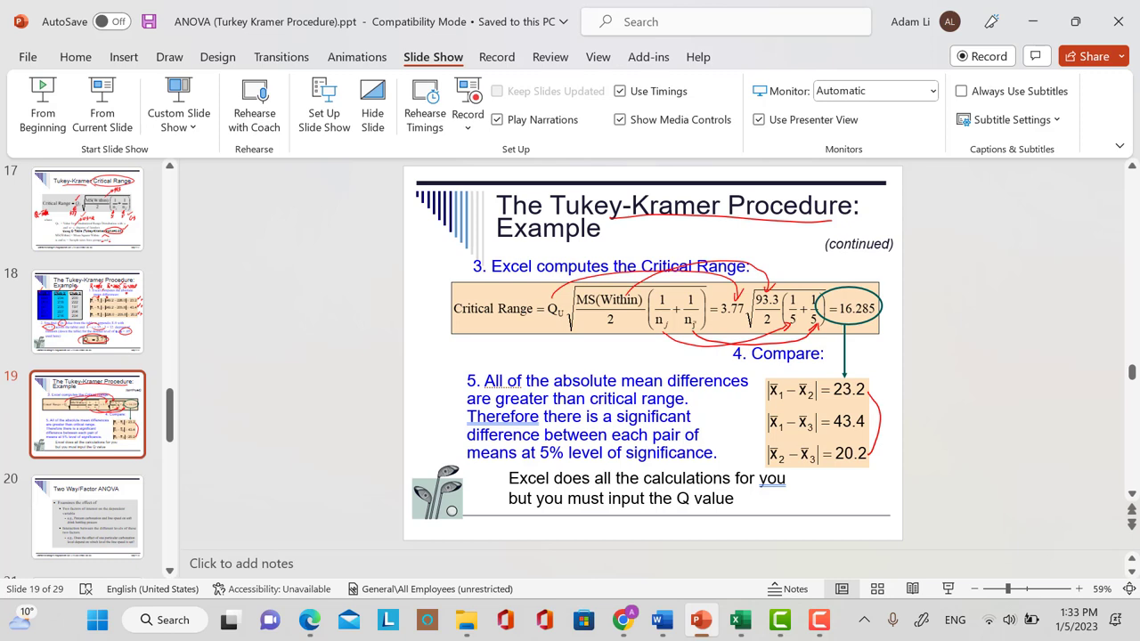
pyautogui.click(739, 619)
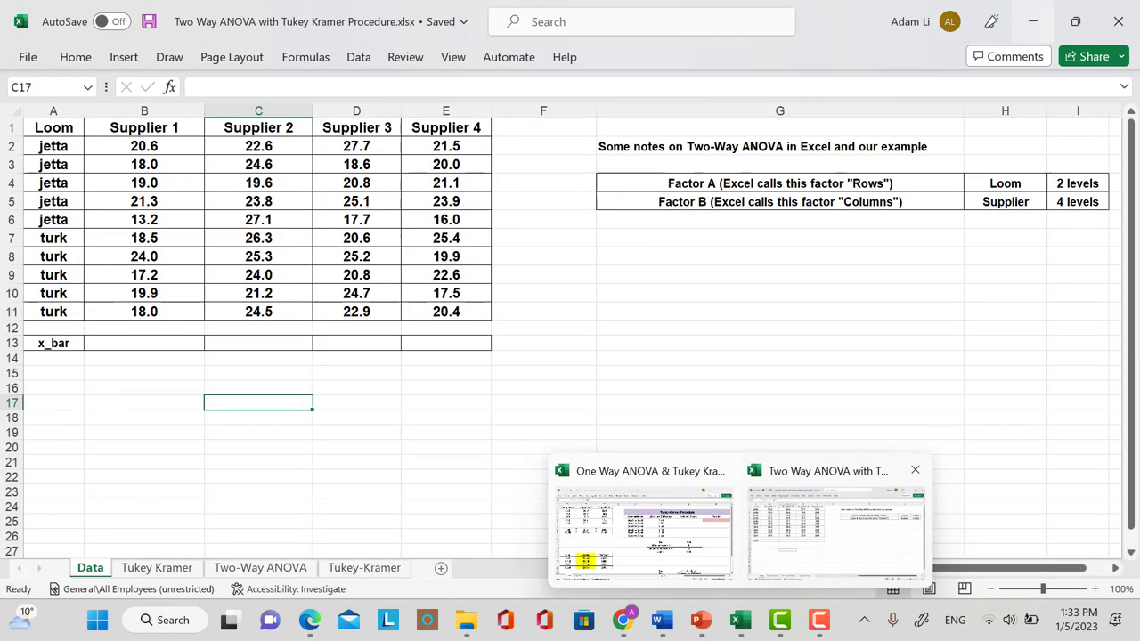
pyautogui.click(835, 530)
pyautogui.moveTo(739, 619)
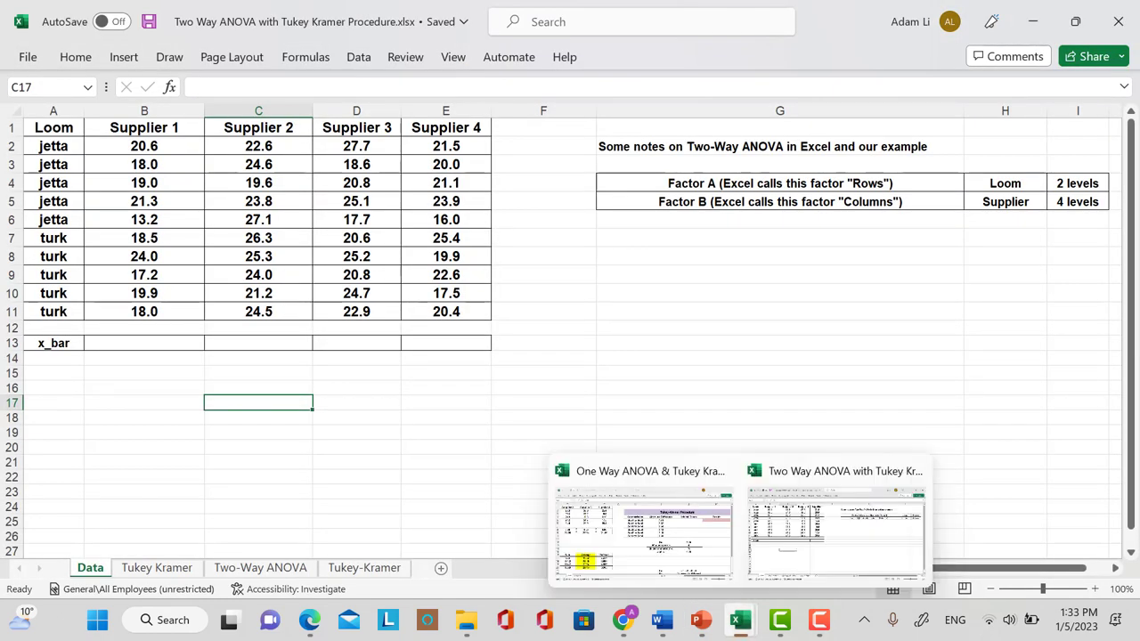
pyautogui.click(642, 526)
# Begin the Sup1 to Sup2 critical range formula in J5 as =$J$12*sqrt((, with an absolute reference to the Qu value
pyautogui.click(854, 213)
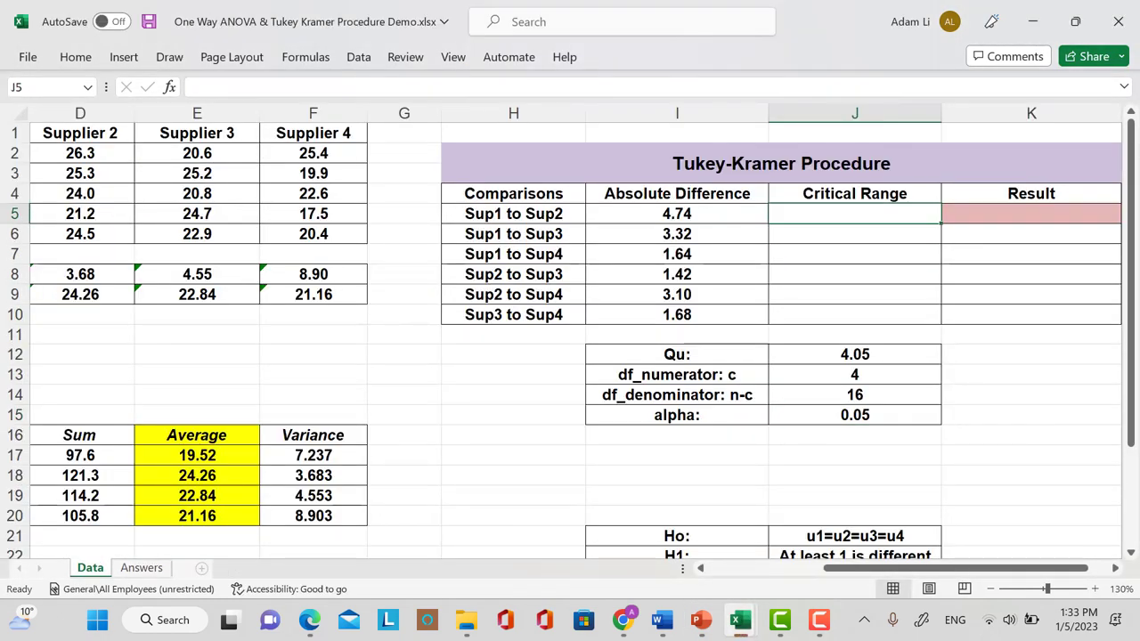
pyautogui.write('=')
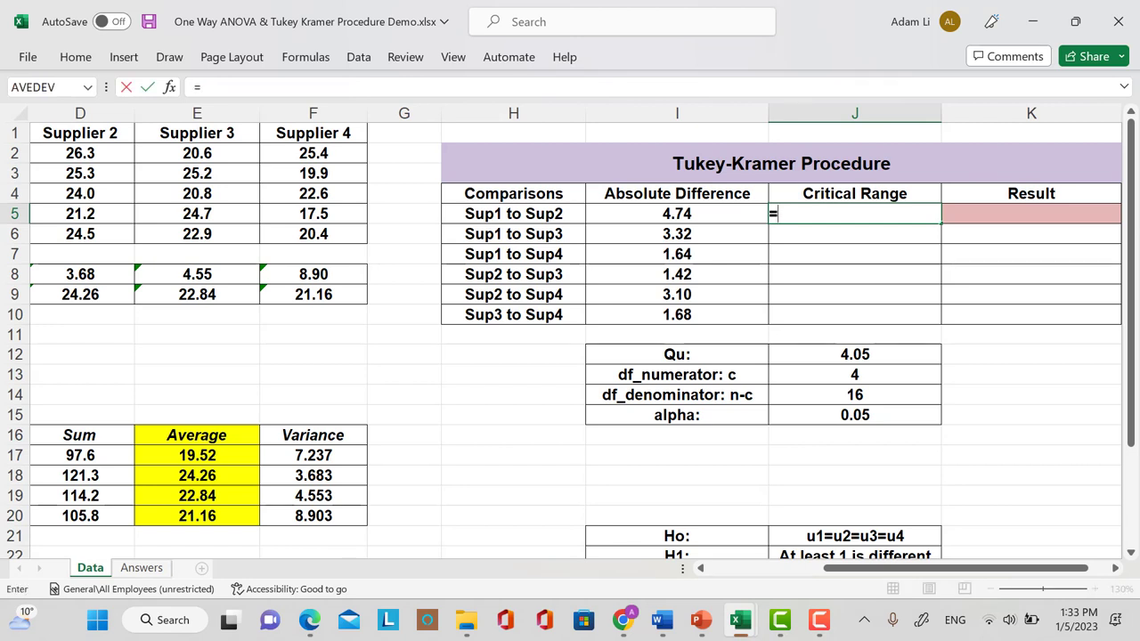
pyautogui.click(853, 354)
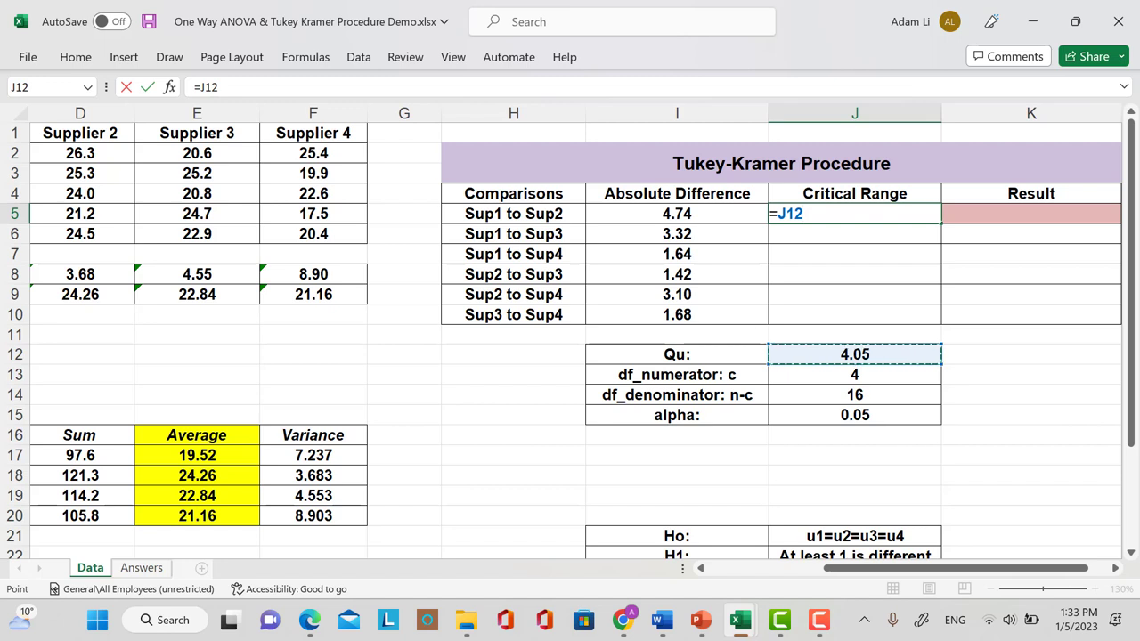
pyautogui.press('F2')
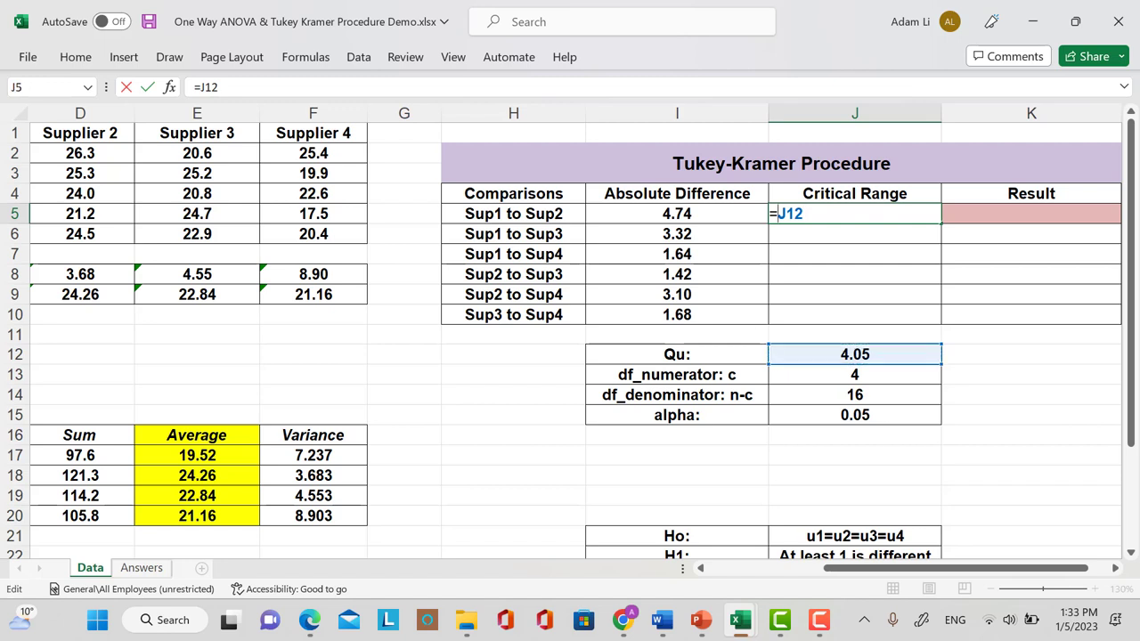
pyautogui.click(774, 213)
pyautogui.write('$J$12')
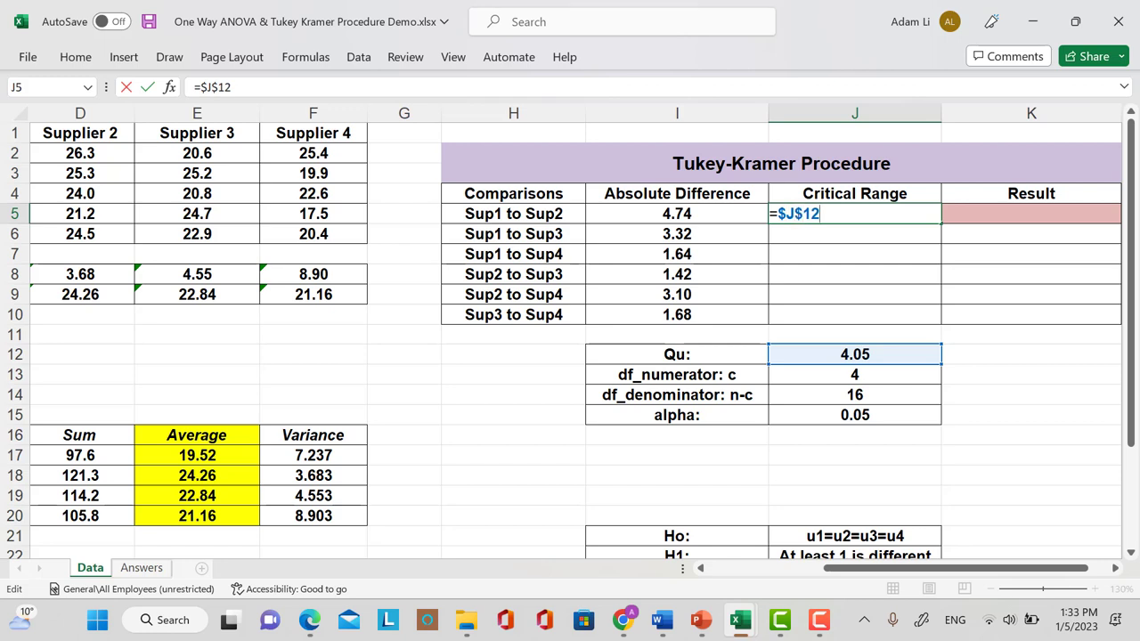
pyautogui.write('*s')
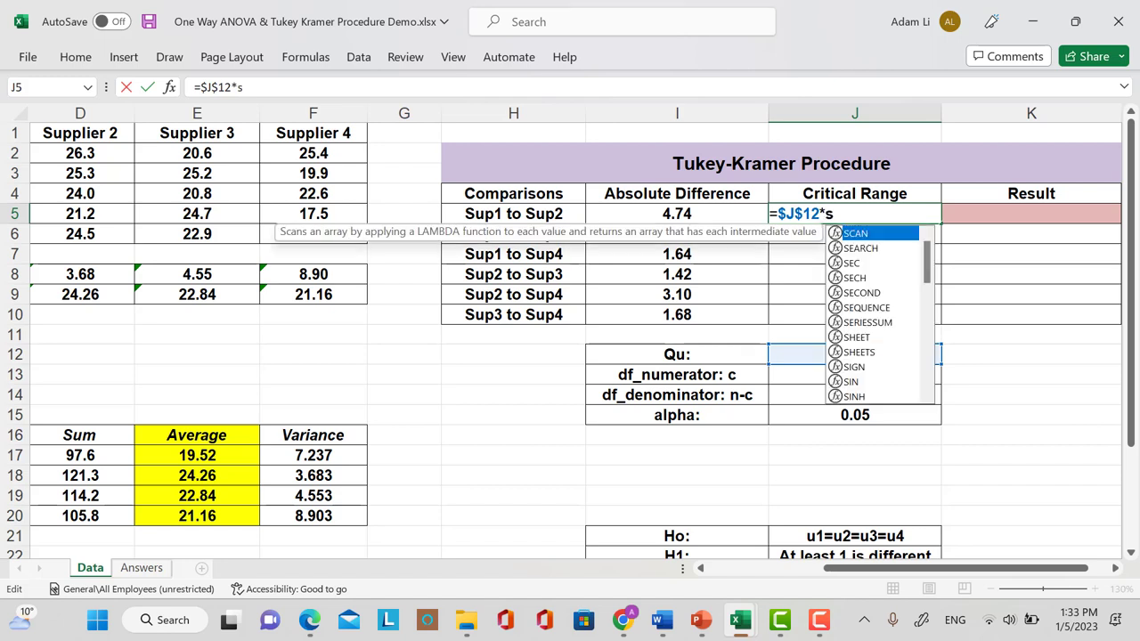
pyautogui.write('qrt(')
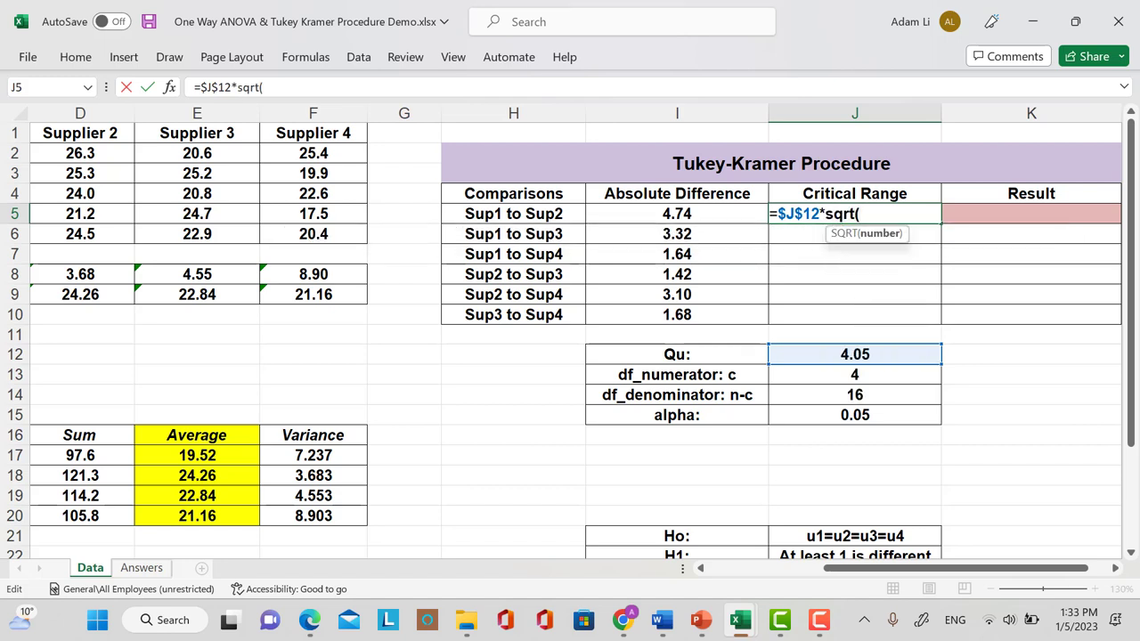
pyautogui.write('(')
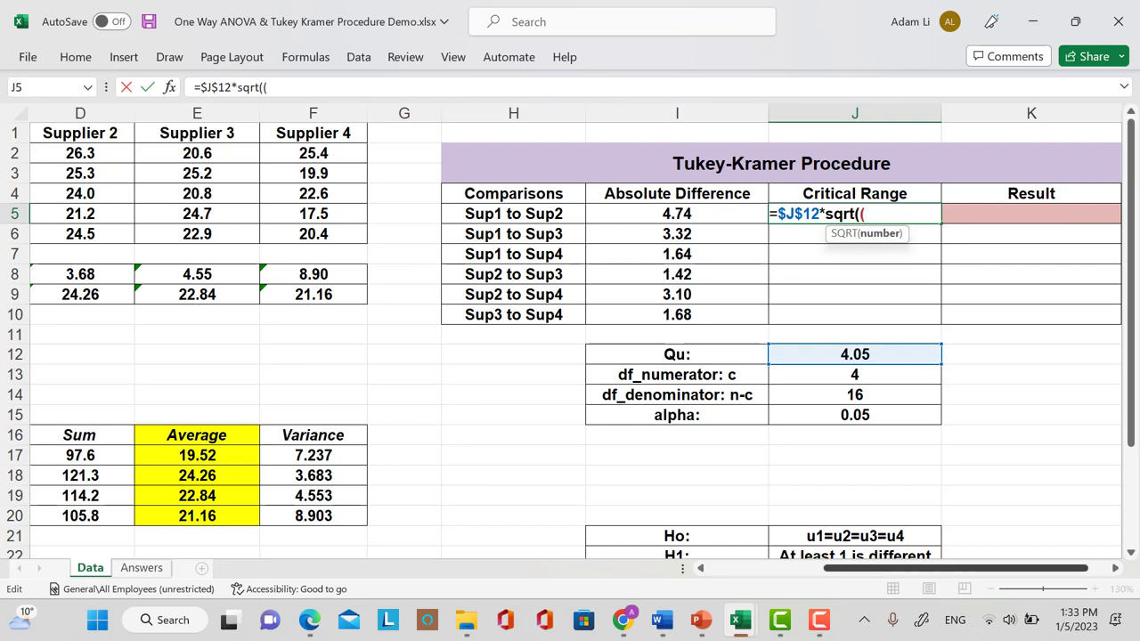
# Continue the J5 formula with the Within Groups MS as an absolute reference divided by 2, adding $E$26/2)
pyautogui.hscroll(-2, 575, 339)
pyautogui.hscroll(-2, 570, 338)
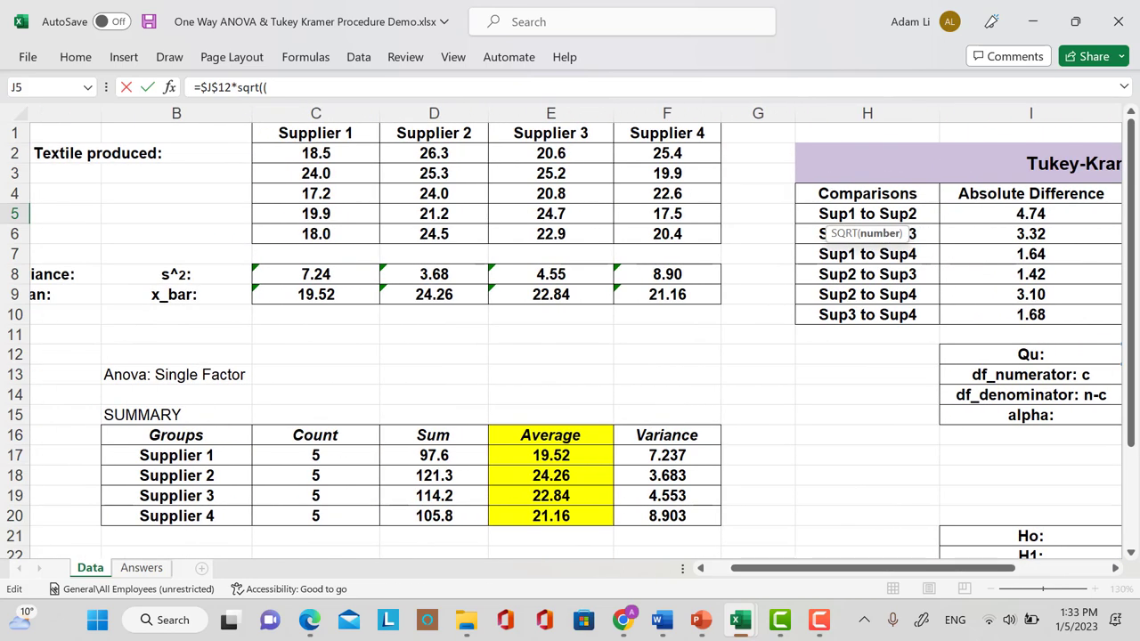
pyautogui.scroll(-2, 569, 339)
pyautogui.scroll(-4, 570, 338)
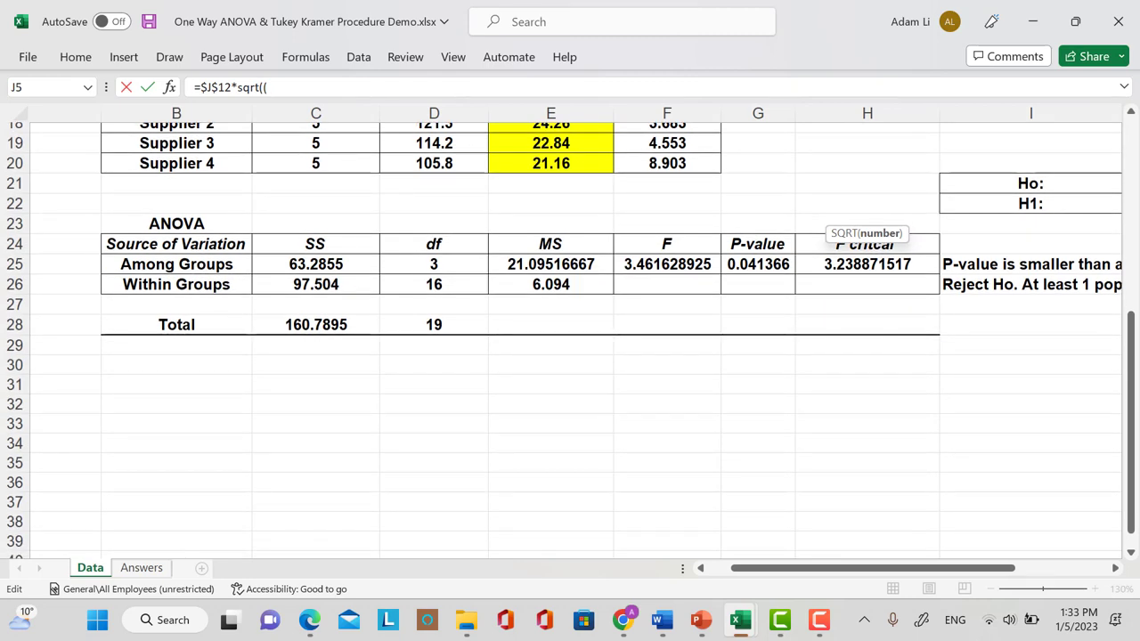
pyautogui.click(550, 284)
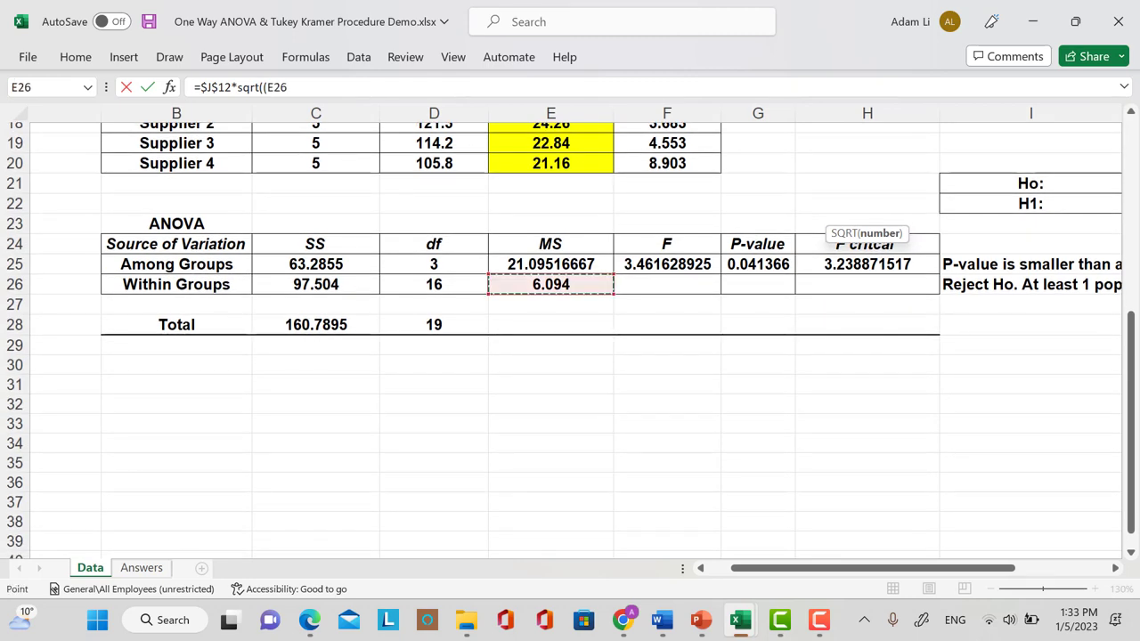
pyautogui.hscroll(1, 550, 284)
pyautogui.hscroll(3, 570, 338)
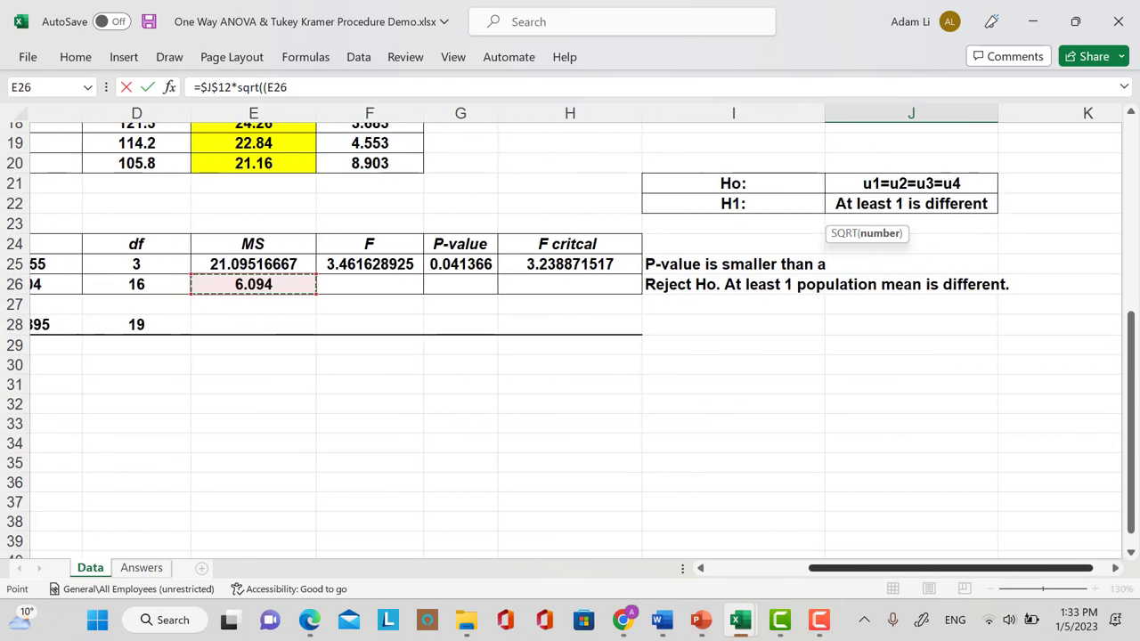
pyautogui.scroll(1, 570, 339)
pyautogui.scroll(5, 570, 339)
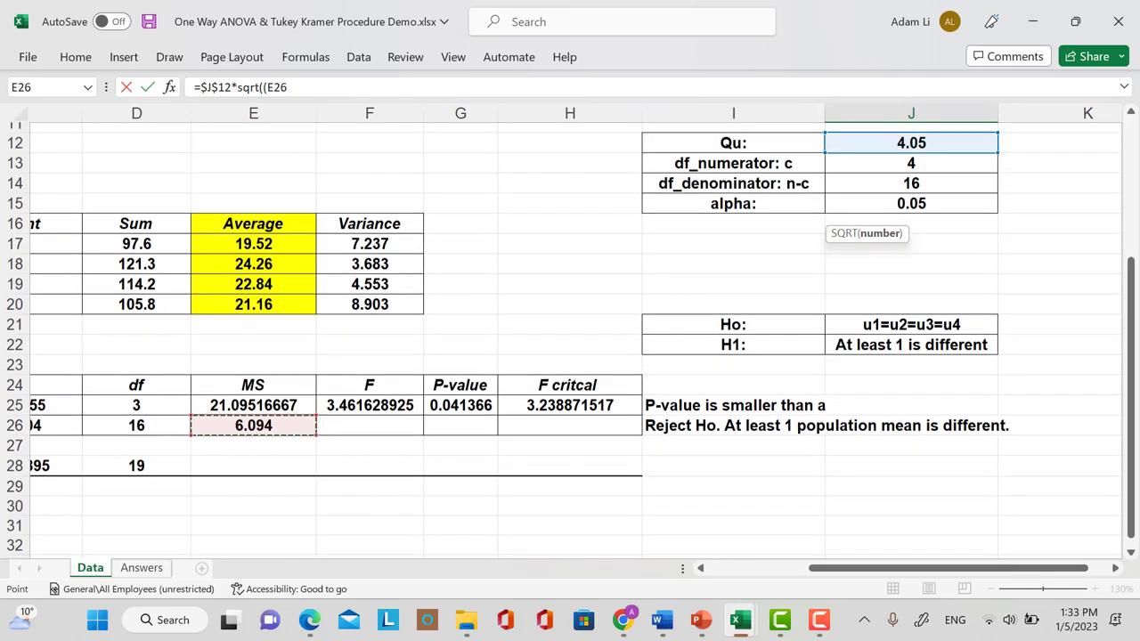
pyautogui.press('F2')
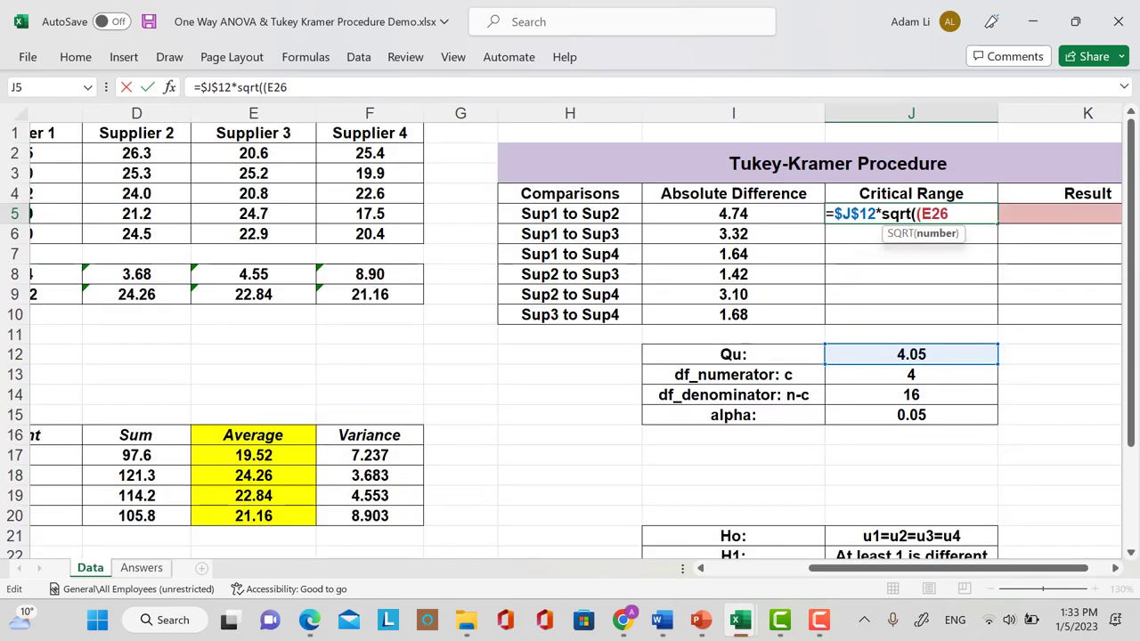
pyautogui.write('$E')
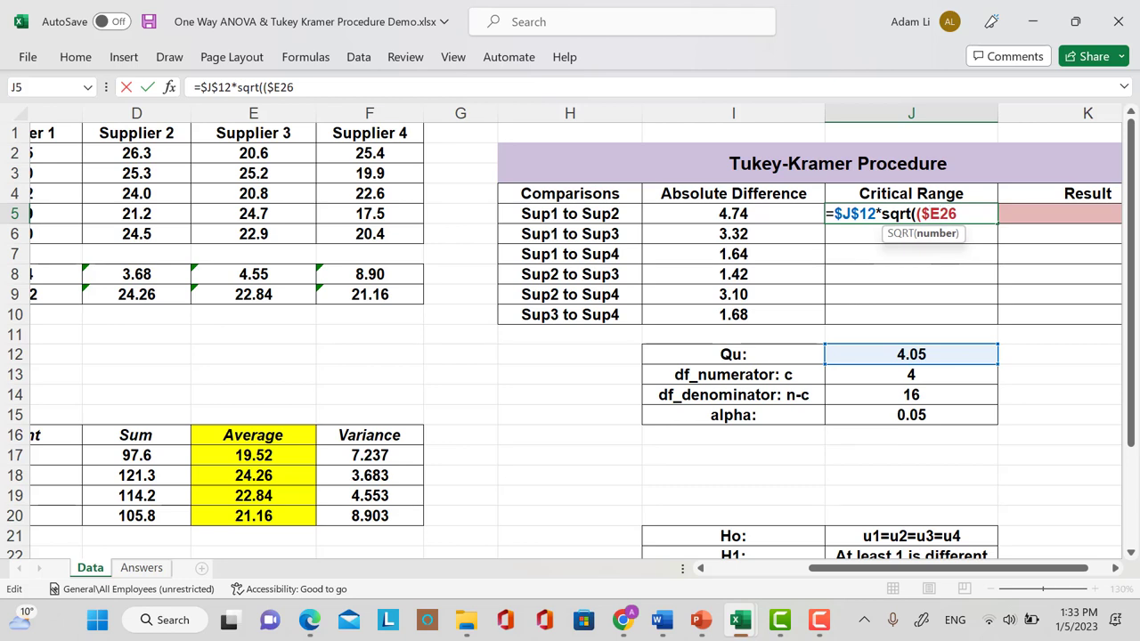
pyautogui.write('$26/2)')
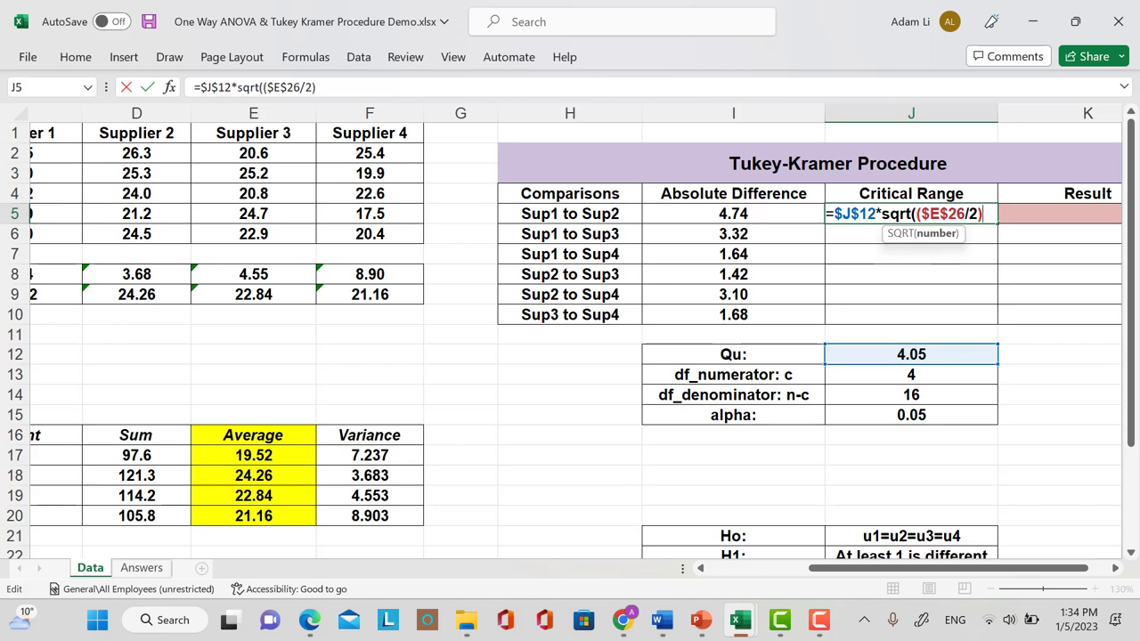
# Complete the J5 formula with *(1/5+1/5)), check it against the critical range slide in PowerPoint, and enter it in Excel
pyautogui.write('*(1/5')
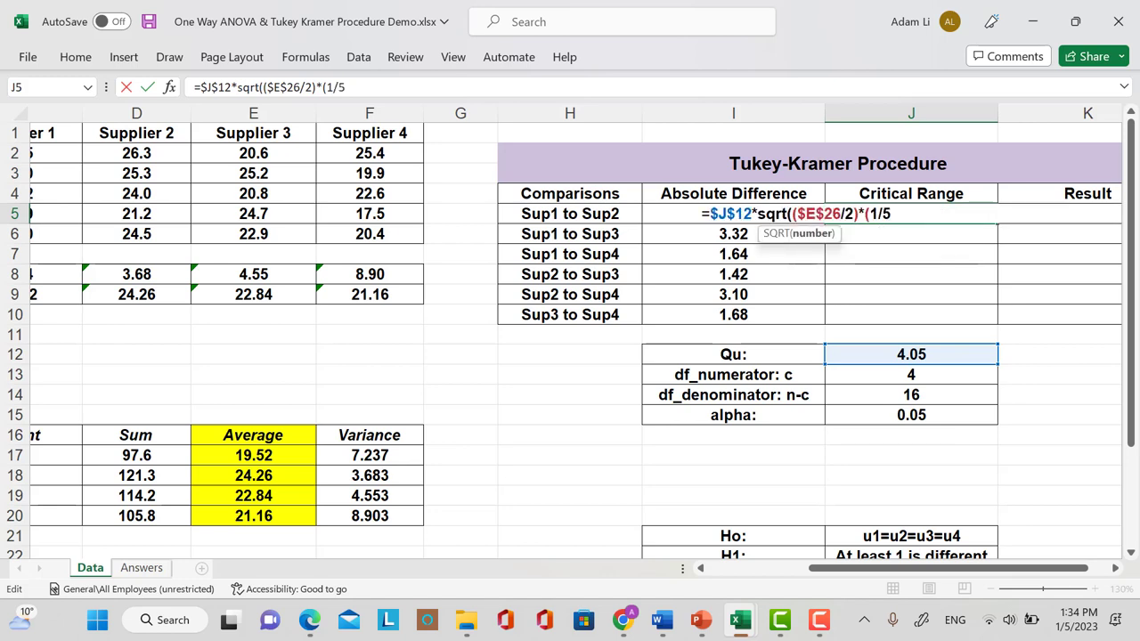
pyautogui.write('+1/')
pyautogui.write('5))')
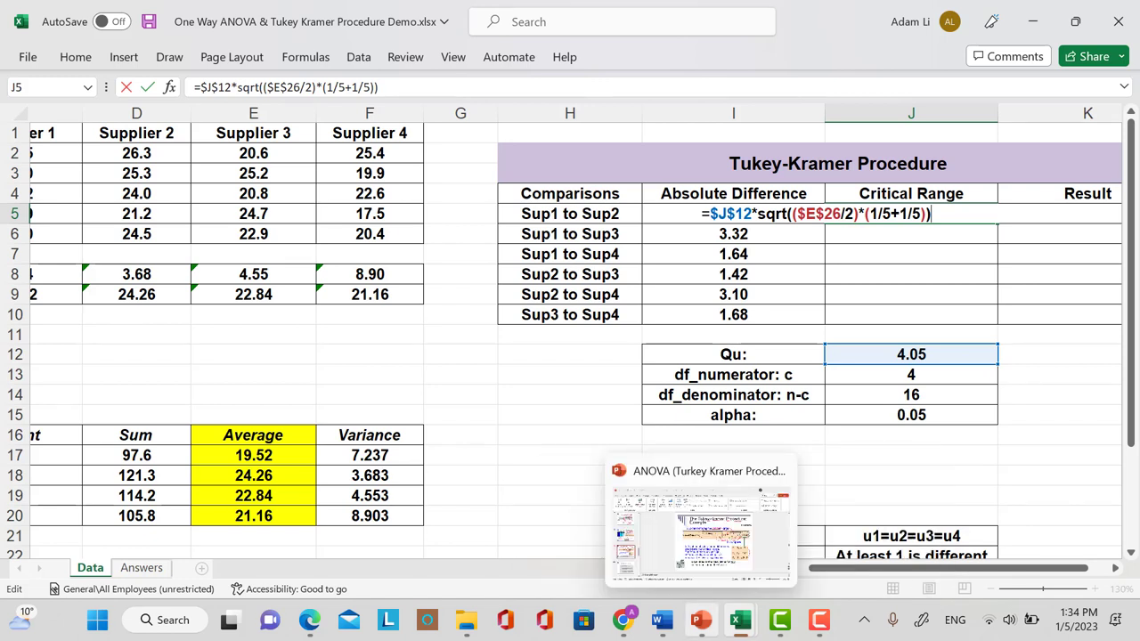
pyautogui.click(701, 620)
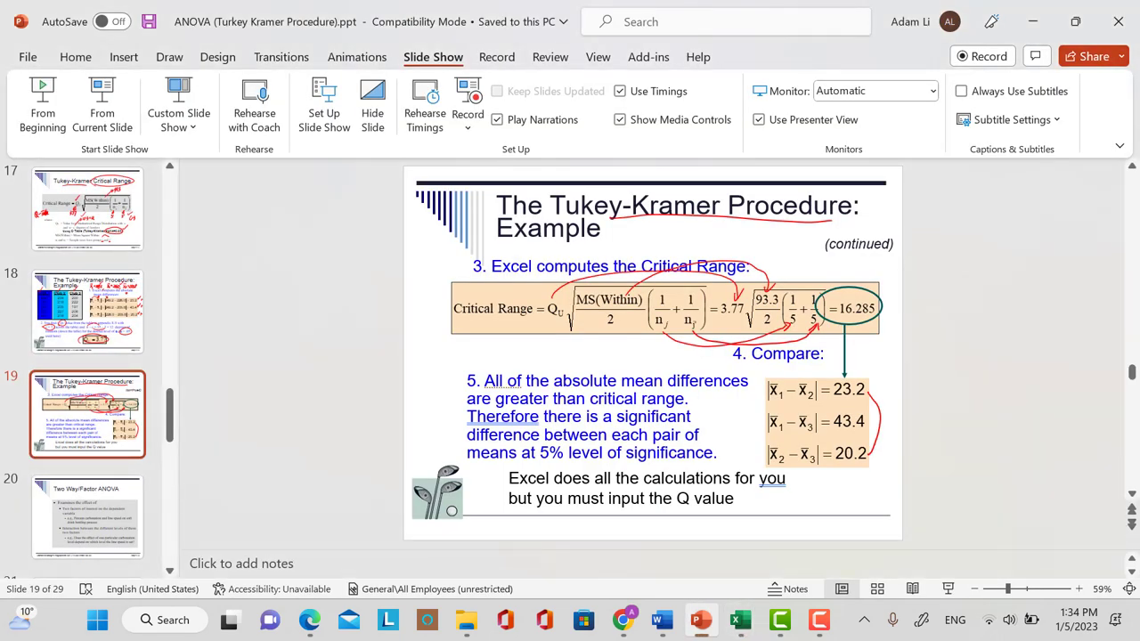
pyautogui.moveTo(740, 620)
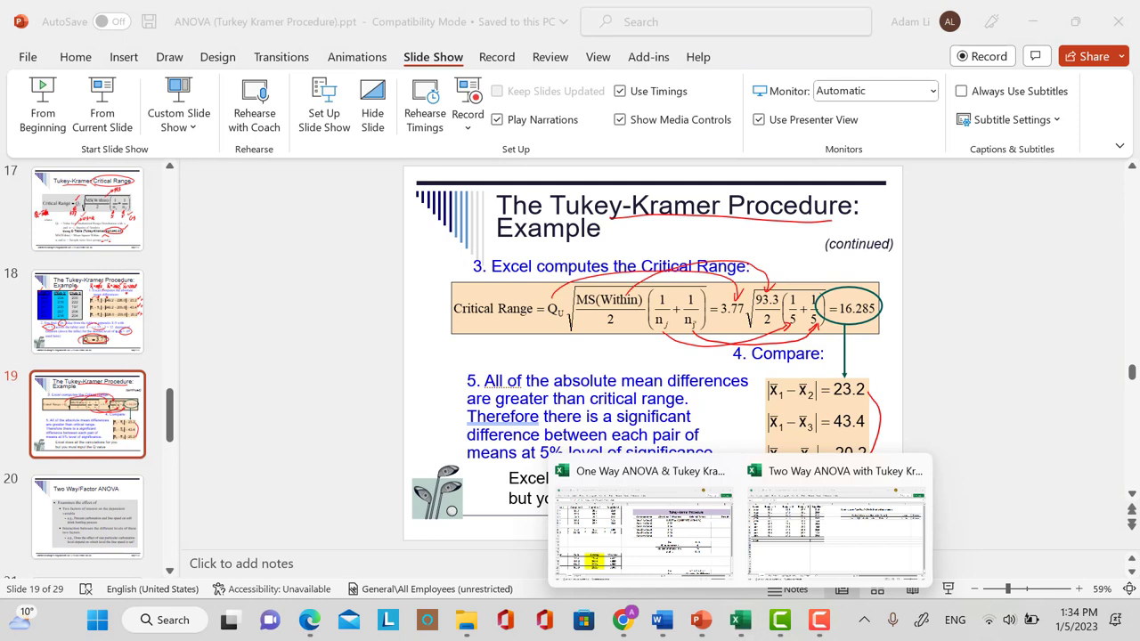
pyautogui.click(641, 525)
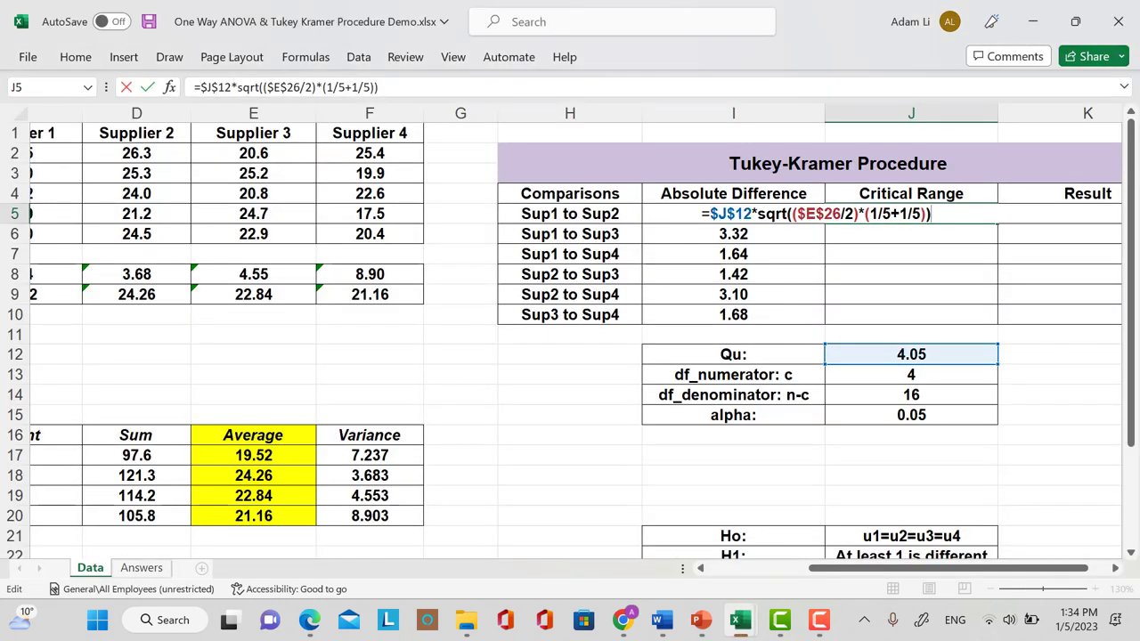
pyautogui.press('Return')
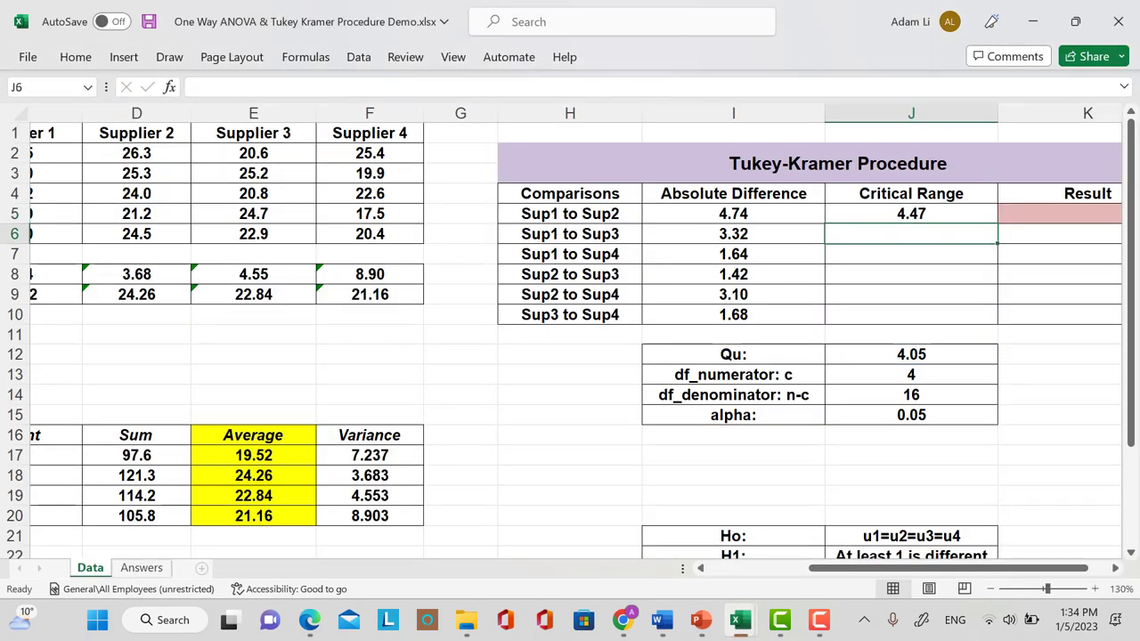
# Fill the Sup1 to Sup2 critical range formula from J5 down through J10 for the remaining supplier comparisons
pyautogui.click(911, 213)
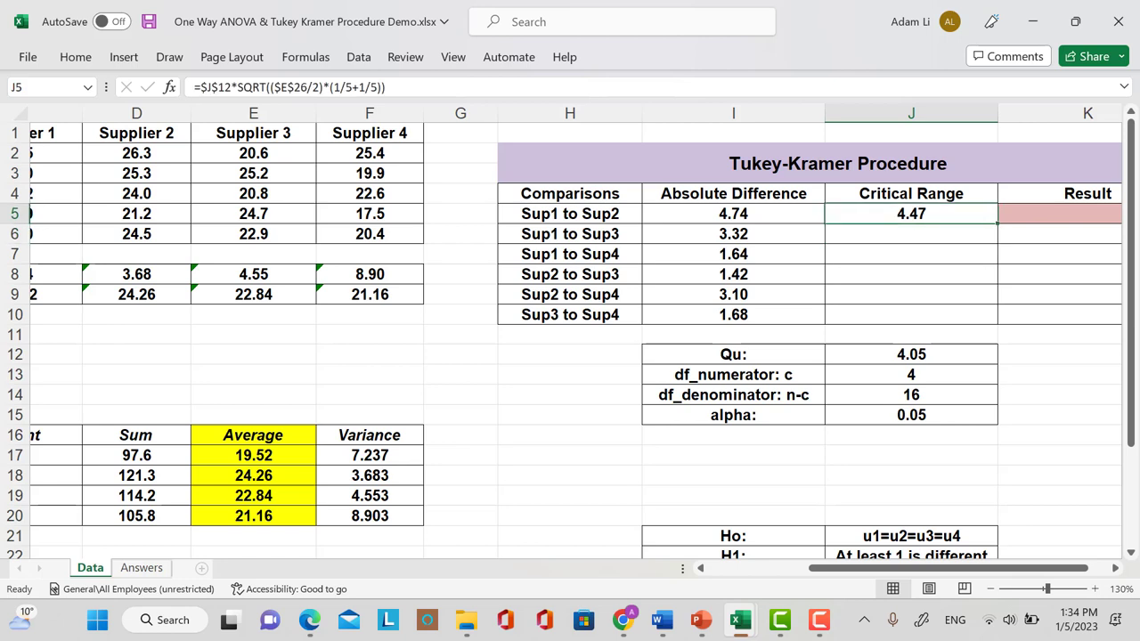
pyautogui.moveTo(998, 223); pyautogui.dragTo(998, 324)
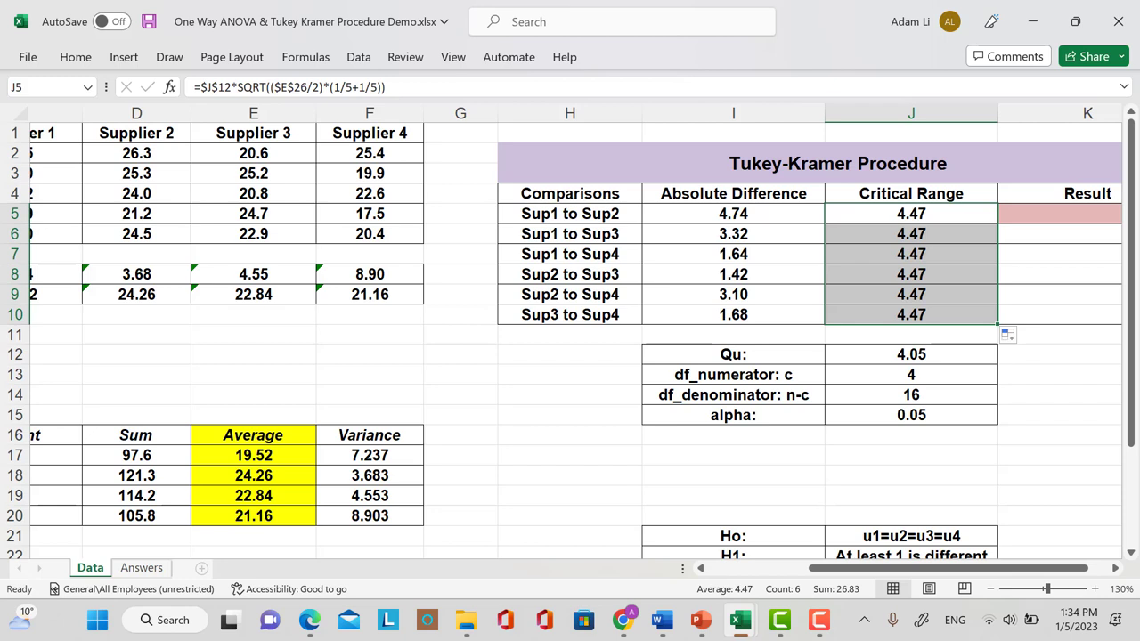
# Begin the Sup1 to Sup2 result formula in K5 as =IF(I5>J5, testing the absolute difference against the critical range
pyautogui.hscroll(2, 569, 338)
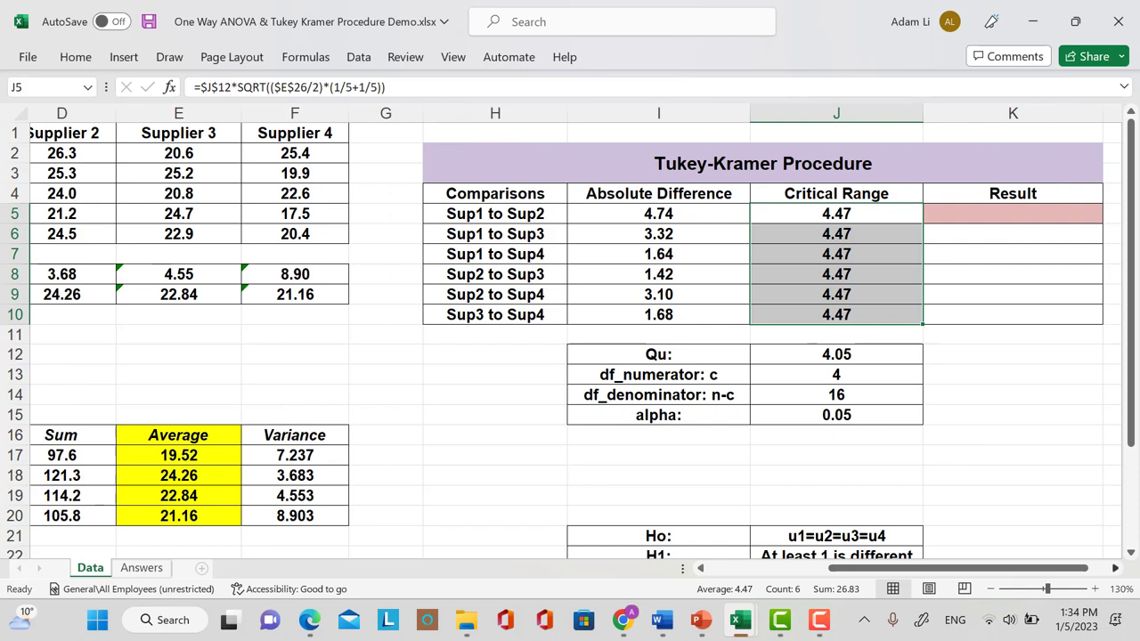
pyautogui.hscroll(2, 569, 338)
pyautogui.hscroll(2, 570, 338)
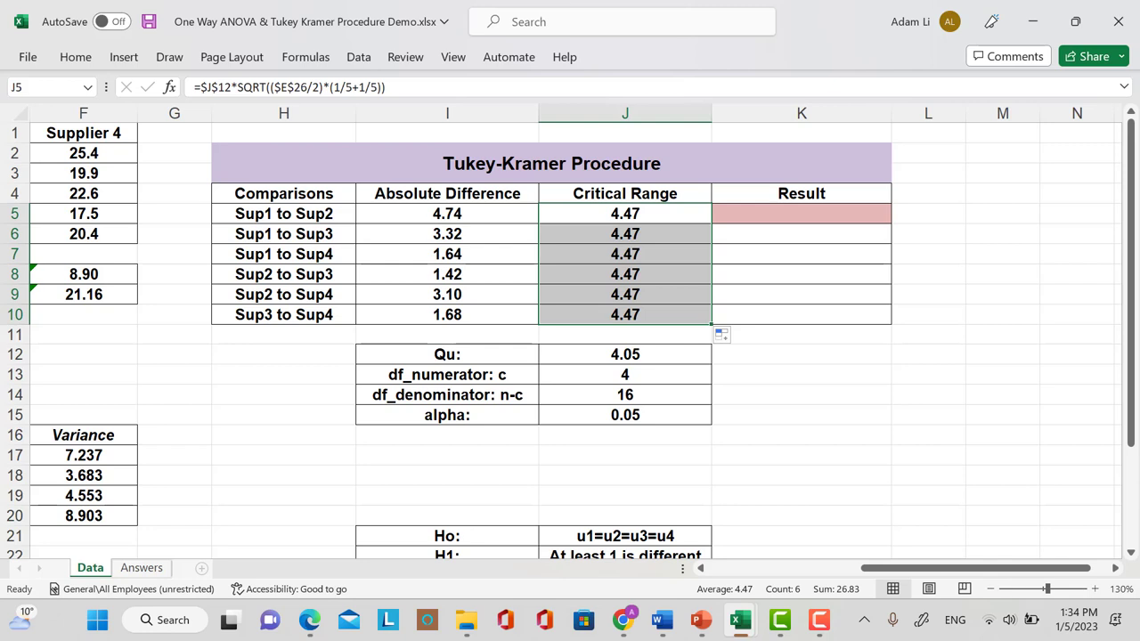
pyautogui.click(800, 214)
pyautogui.write('=')
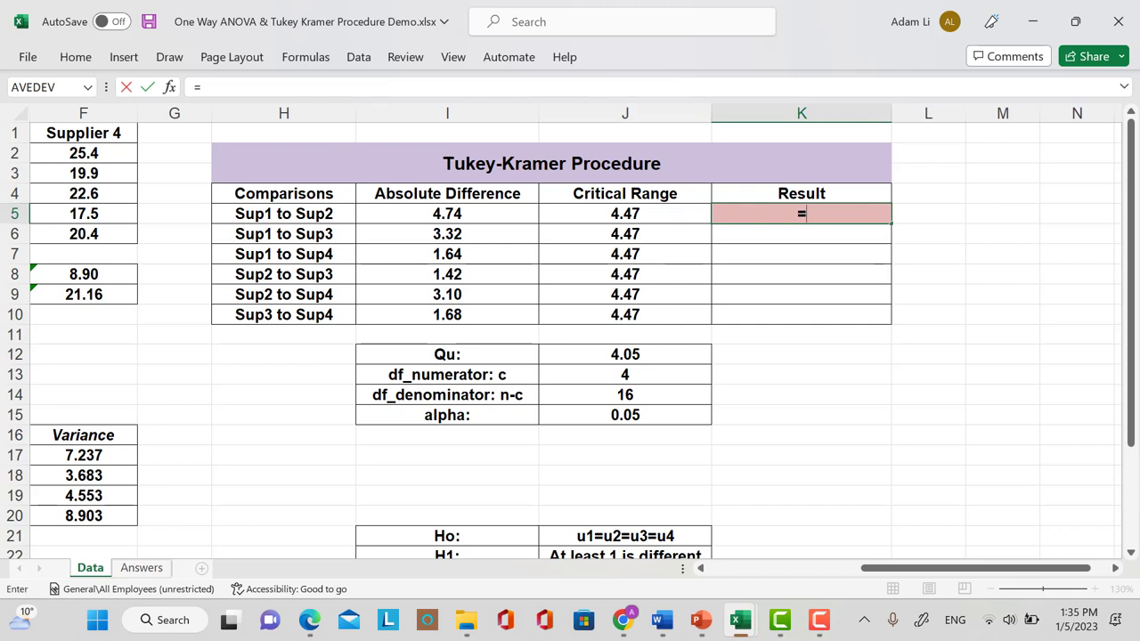
pyautogui.write('IF(')
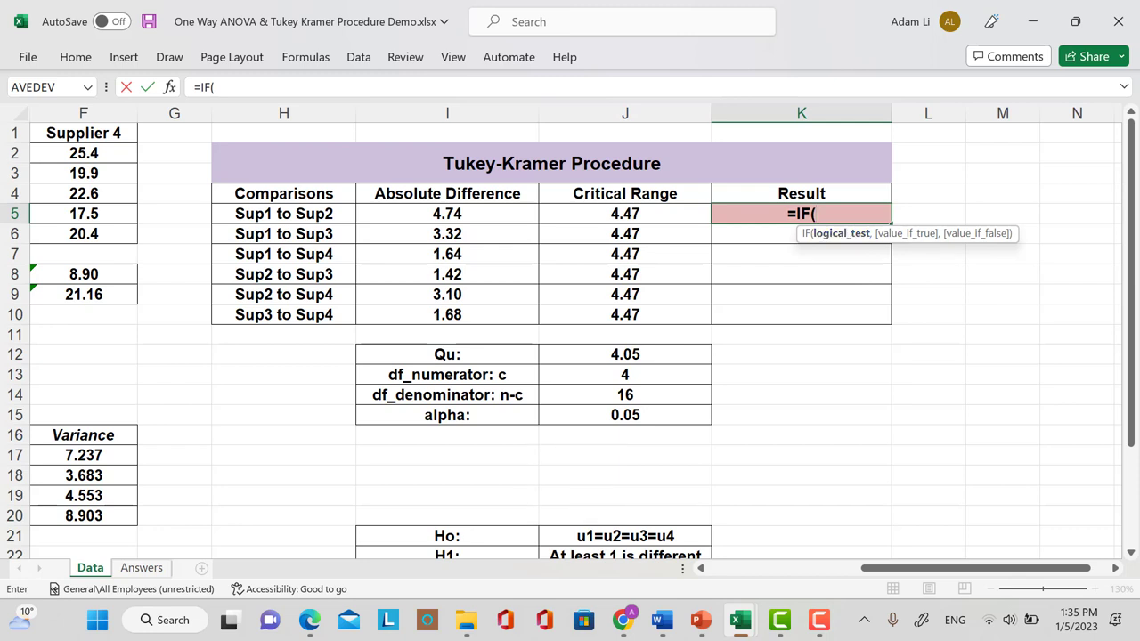
pyautogui.click(447, 213)
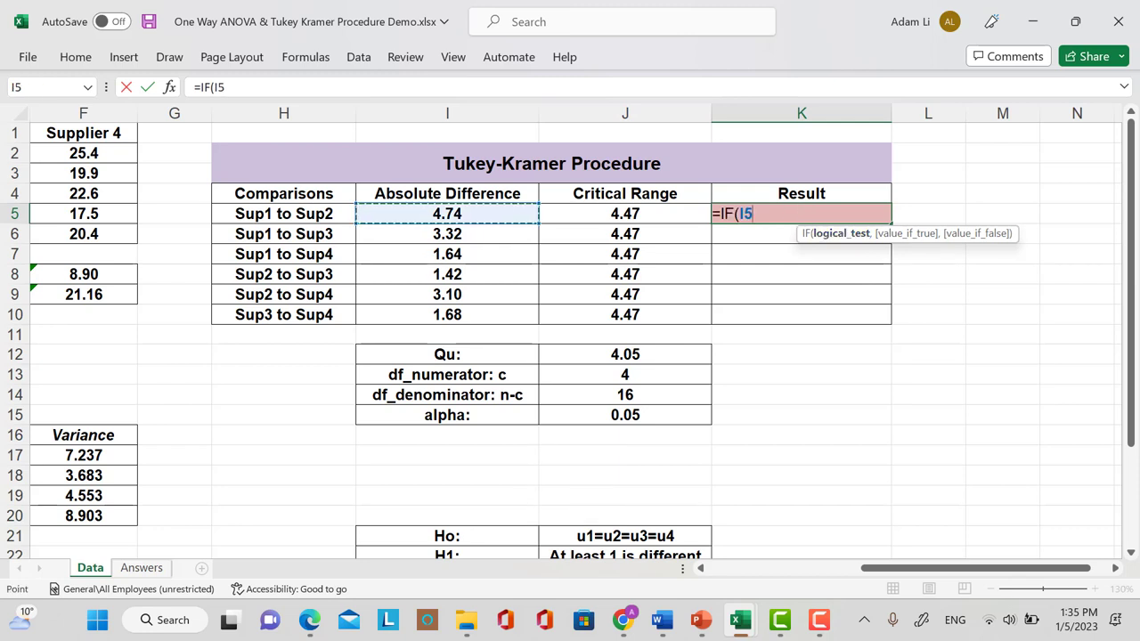
pyautogui.write('>')
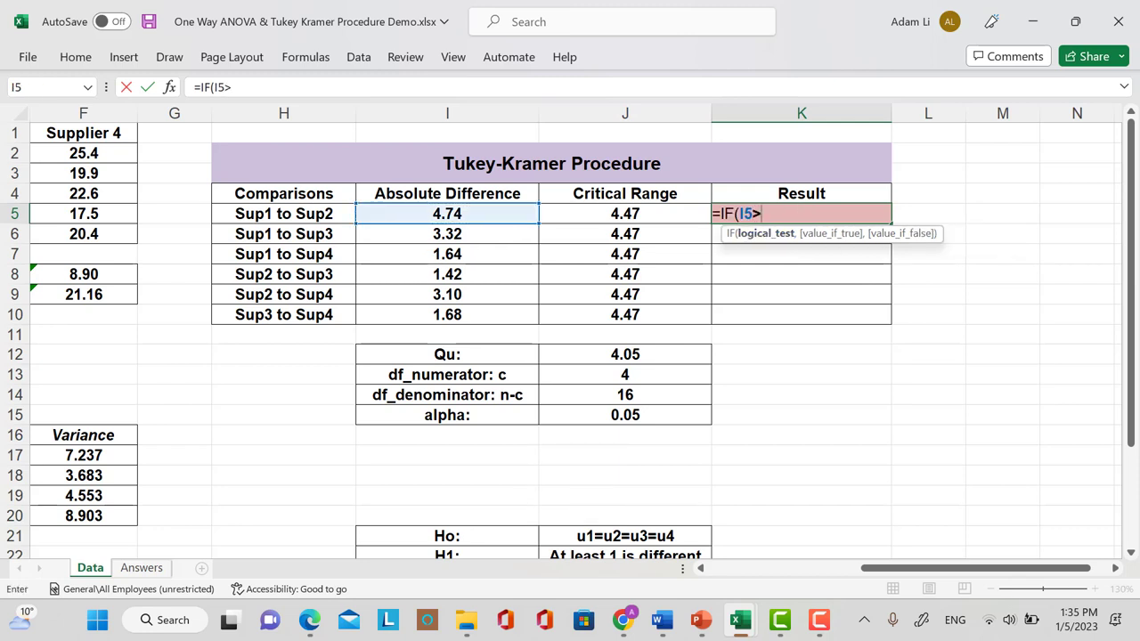
pyautogui.click(625, 214)
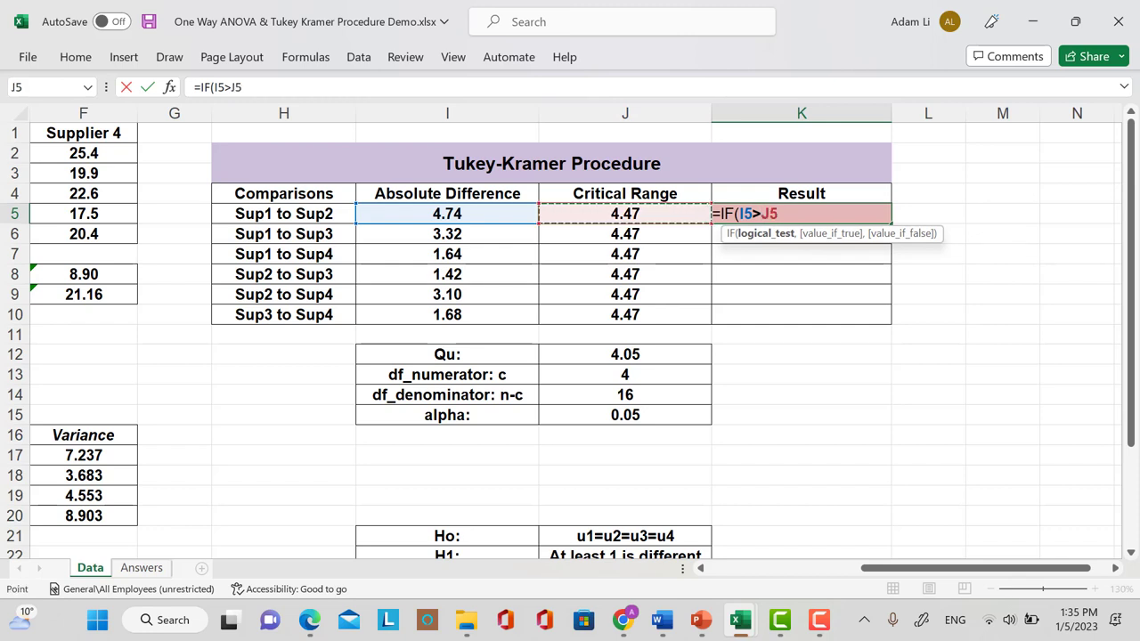
# Continue the K5 IF formula with the text "Means are different" as the value if true
pyautogui.write(', "')
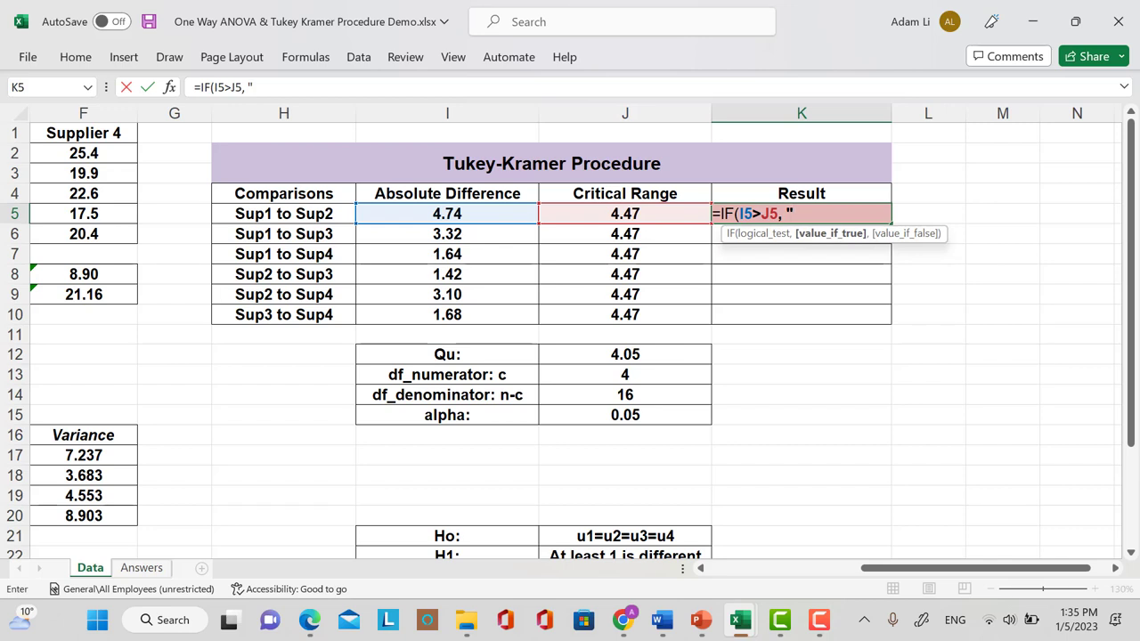
pyautogui.write('mEA')
pyautogui.press('BackSpace')
pyautogui.press('BackSpace')
pyautogui.press('BackSpace')
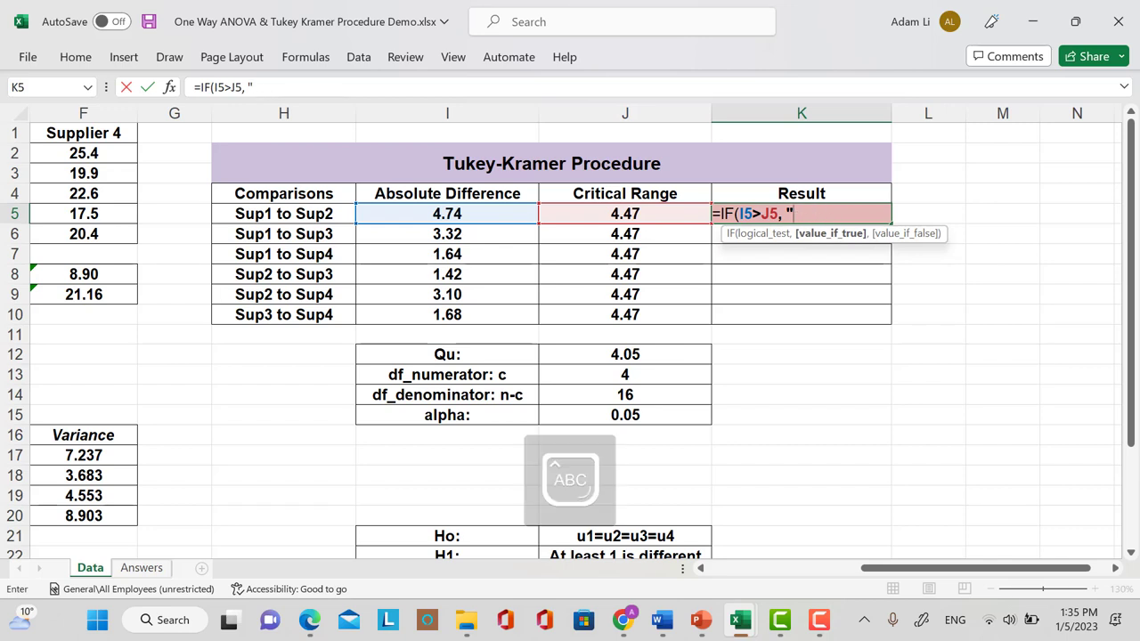
pyautogui.write('Means')
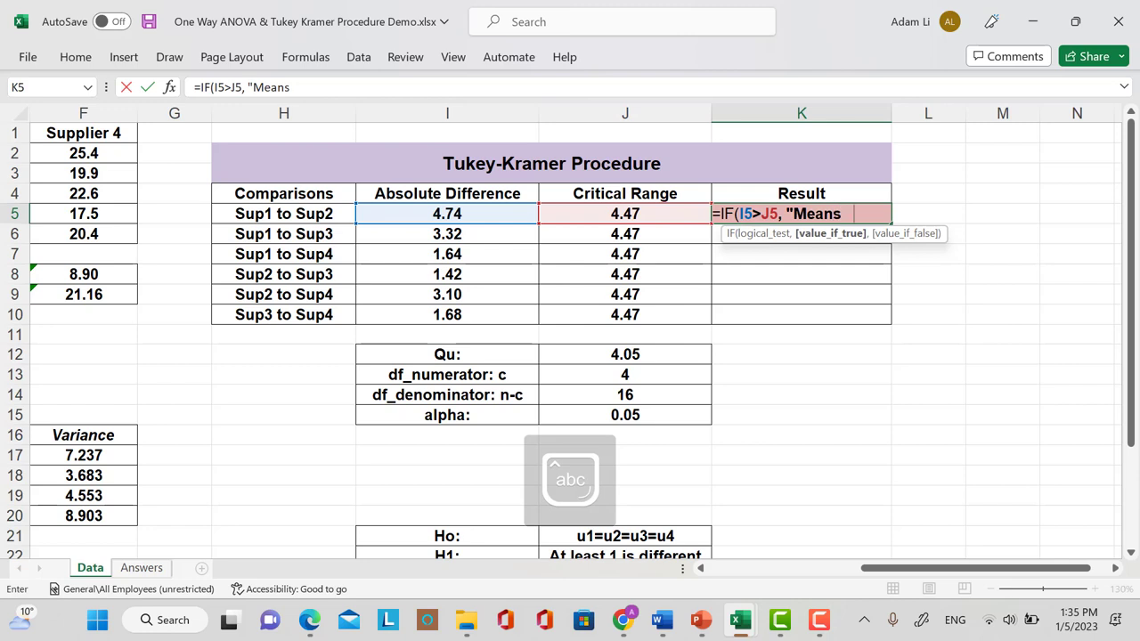
pyautogui.write(' are ')
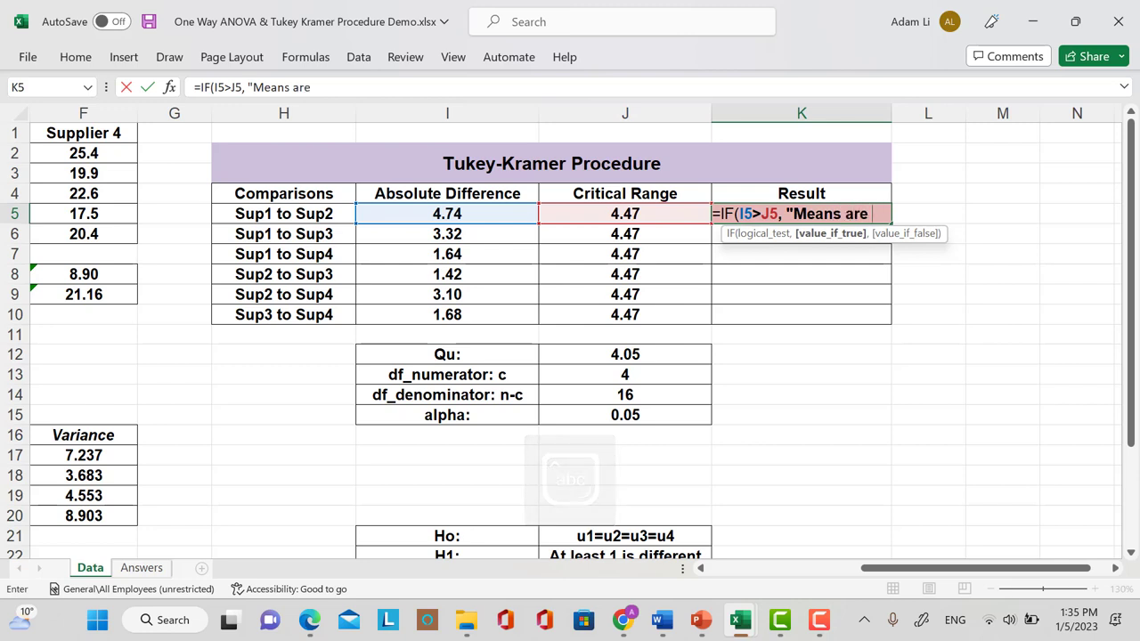
pyautogui.write('different')
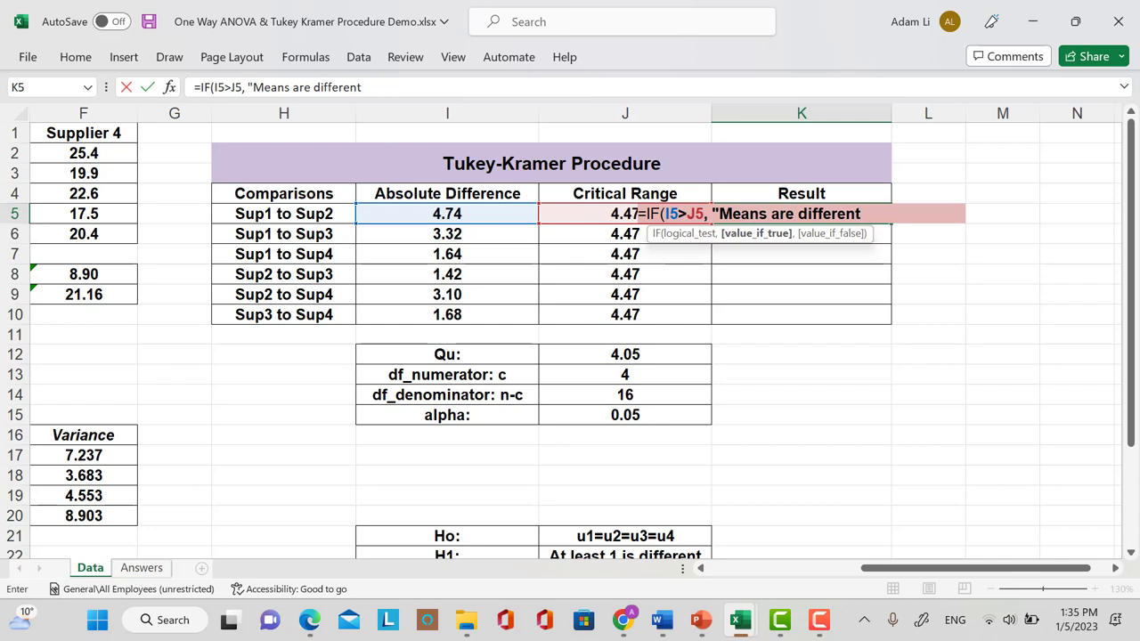
pyautogui.write('",')
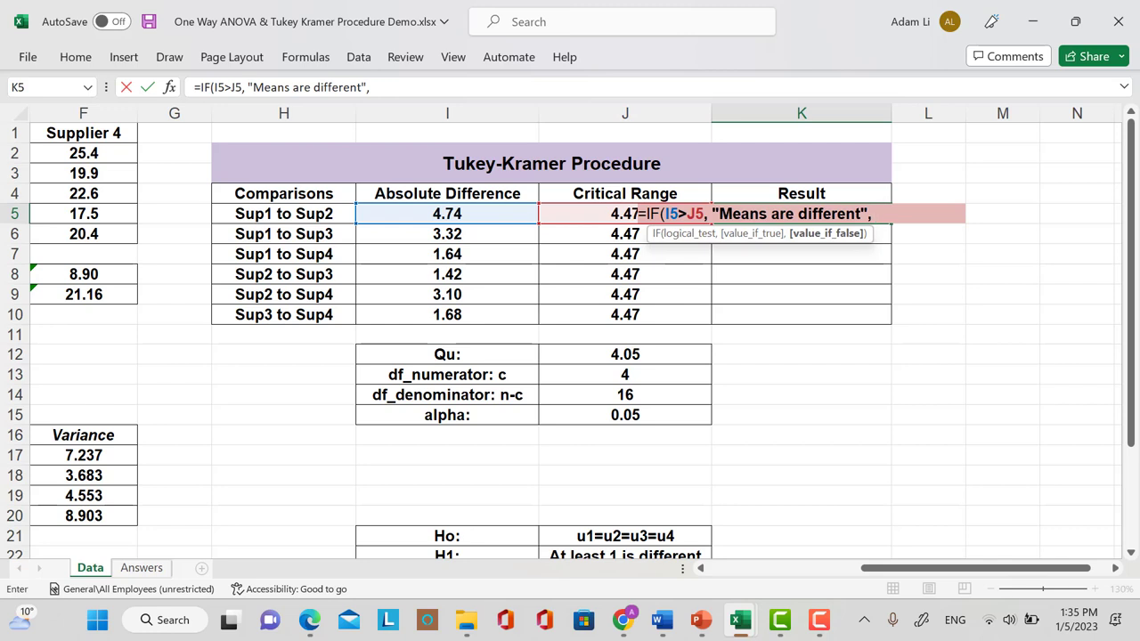
# Complete the K5 IF formula with "Means are the same" as the value if false, and enter it
pyautogui.write(' "')
pyautogui.write('Means are the')
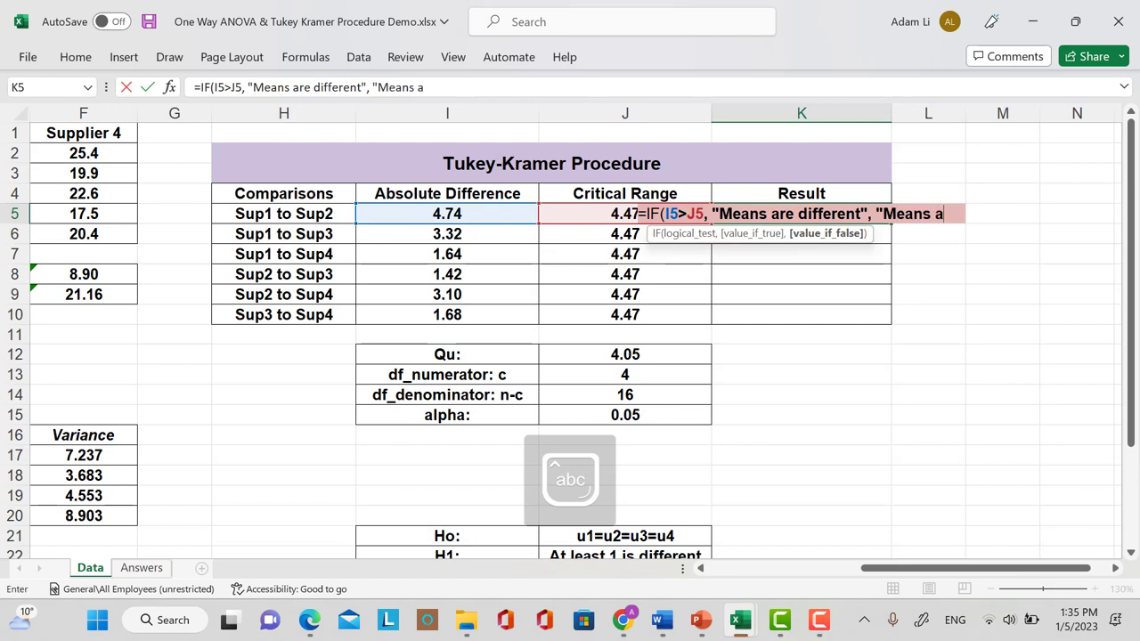
pyautogui.write('same"')
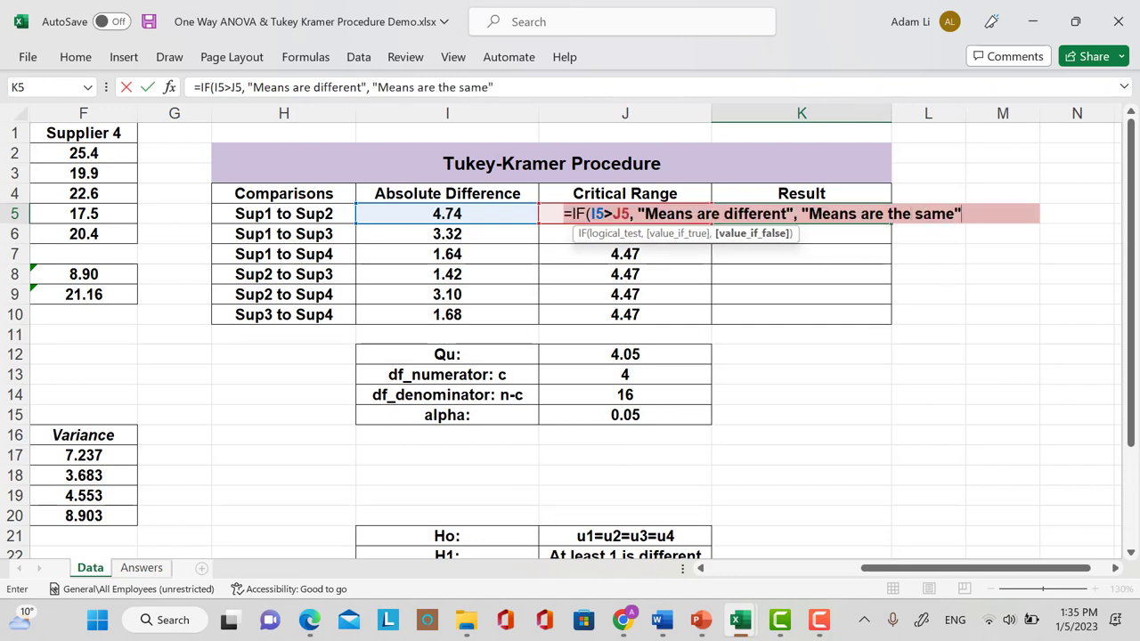
pyautogui.write(')')
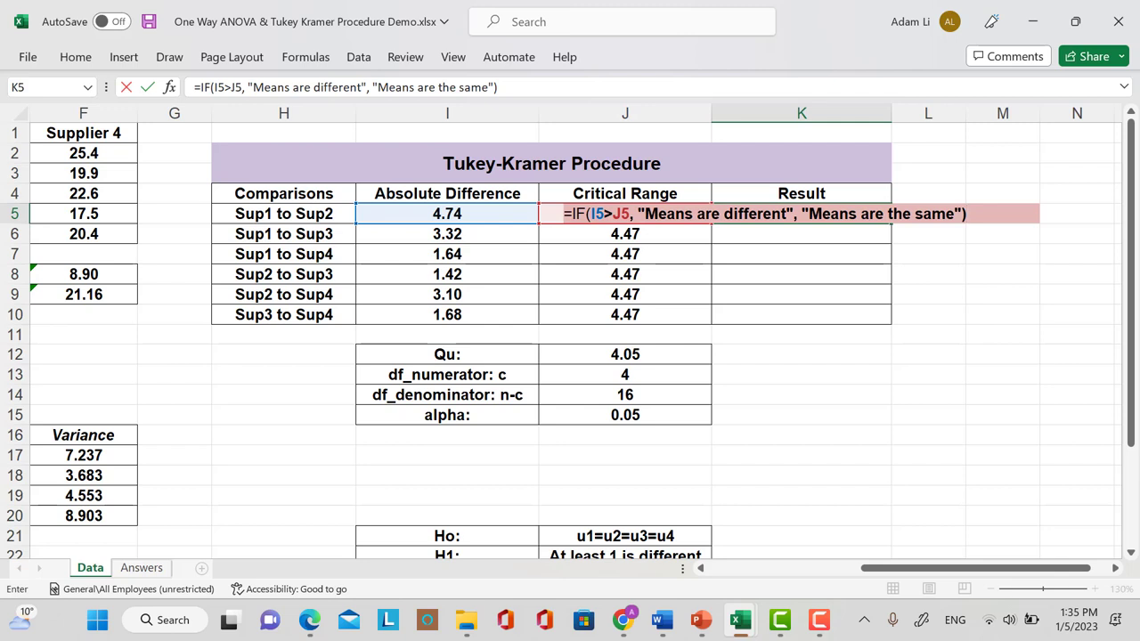
pyautogui.press('Return')
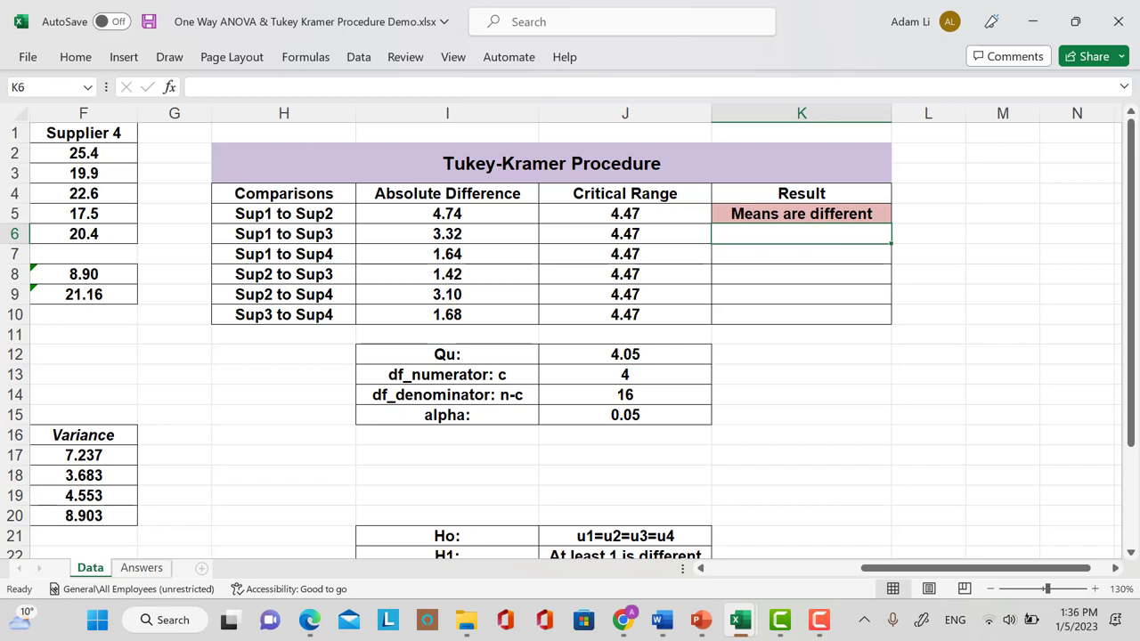
# Fill the K5 result formula down through K10 for the remaining supplier comparisons
pyautogui.click(800, 214)
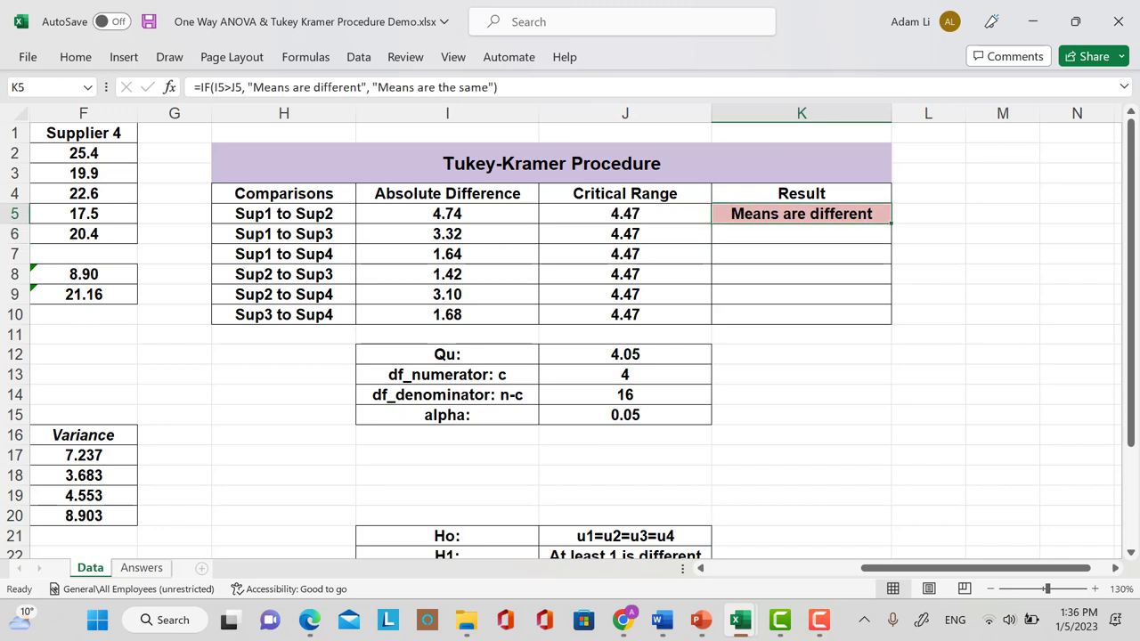
pyautogui.moveTo(891, 223); pyautogui.dragTo(890, 224)
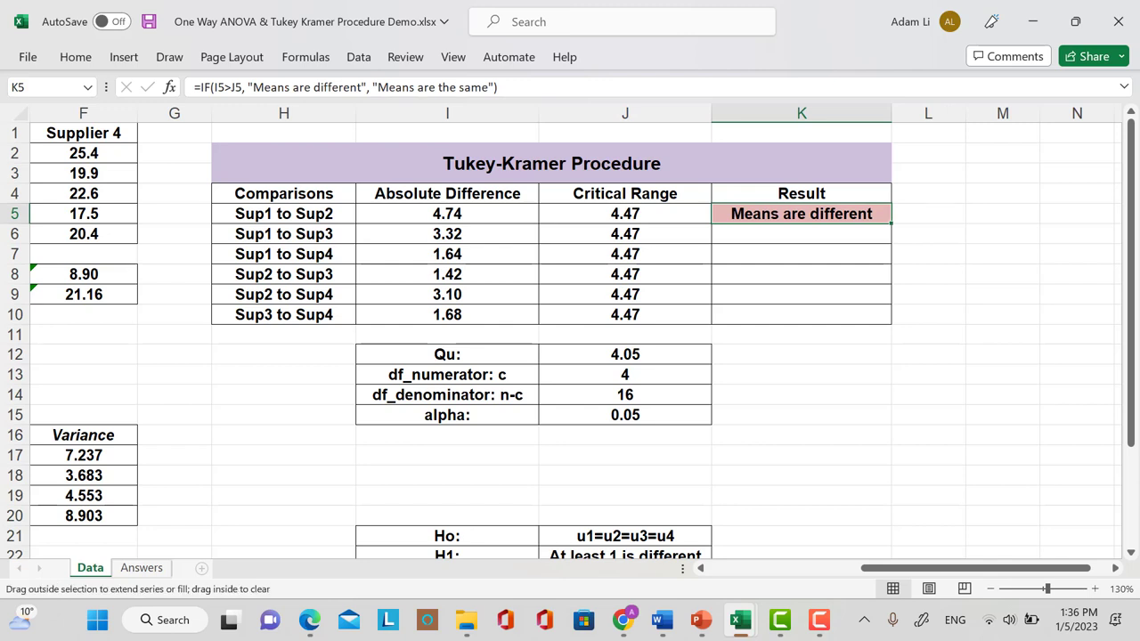
pyautogui.moveTo(890, 224); pyautogui.dragTo(890, 322)
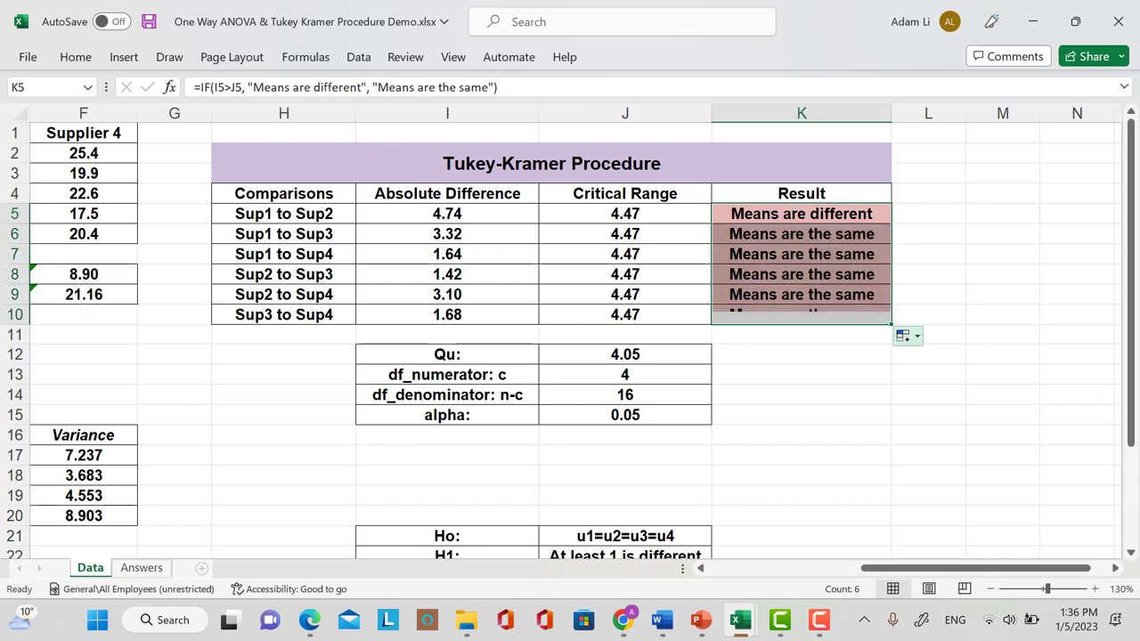
pyautogui.click(802, 415)
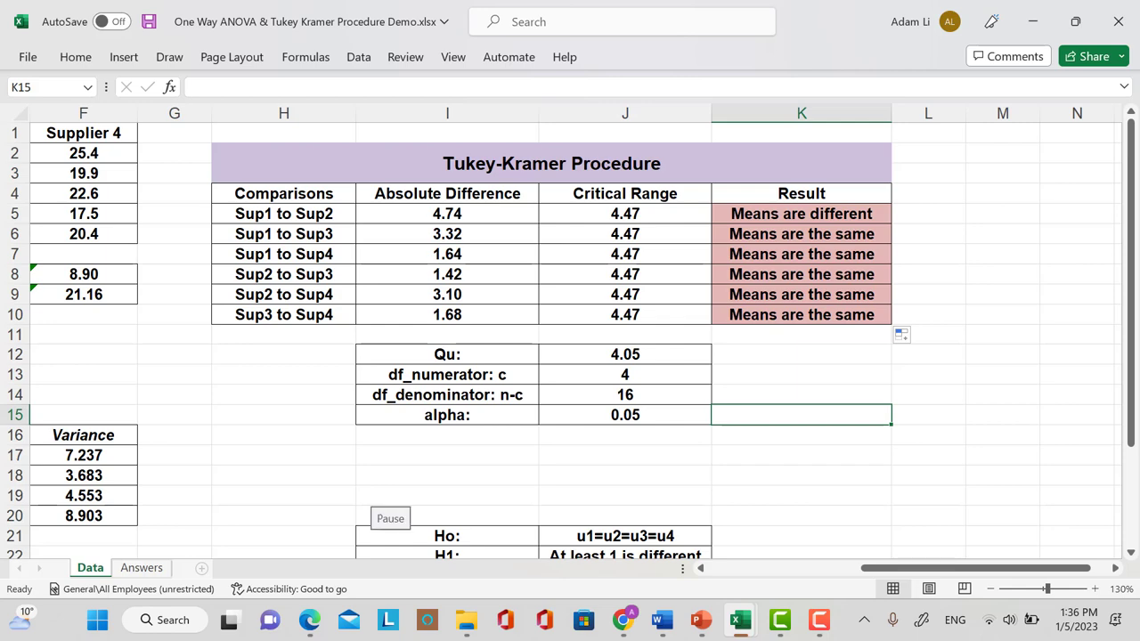
pyautogui.hscroll(-4, 570, 339)
pyautogui.hscroll(1, 569, 338)
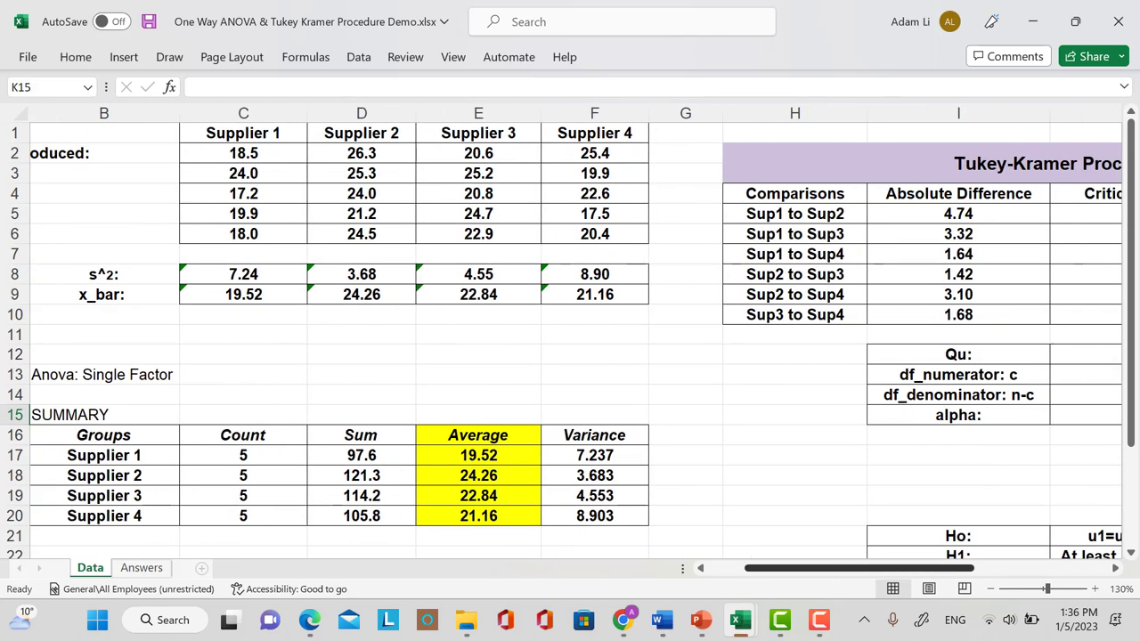